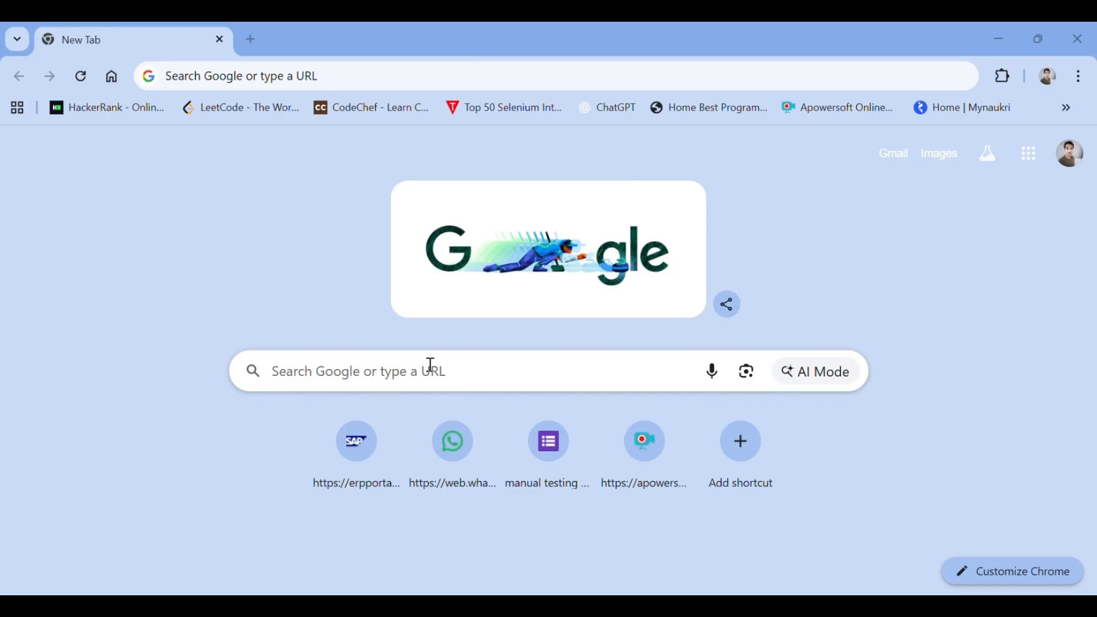
Step: Find the Karomanage website through a Google search and open it
{"action": "left_click", "coordinate": [432, 365]}
{"action": "type", "text": "karomanage"}
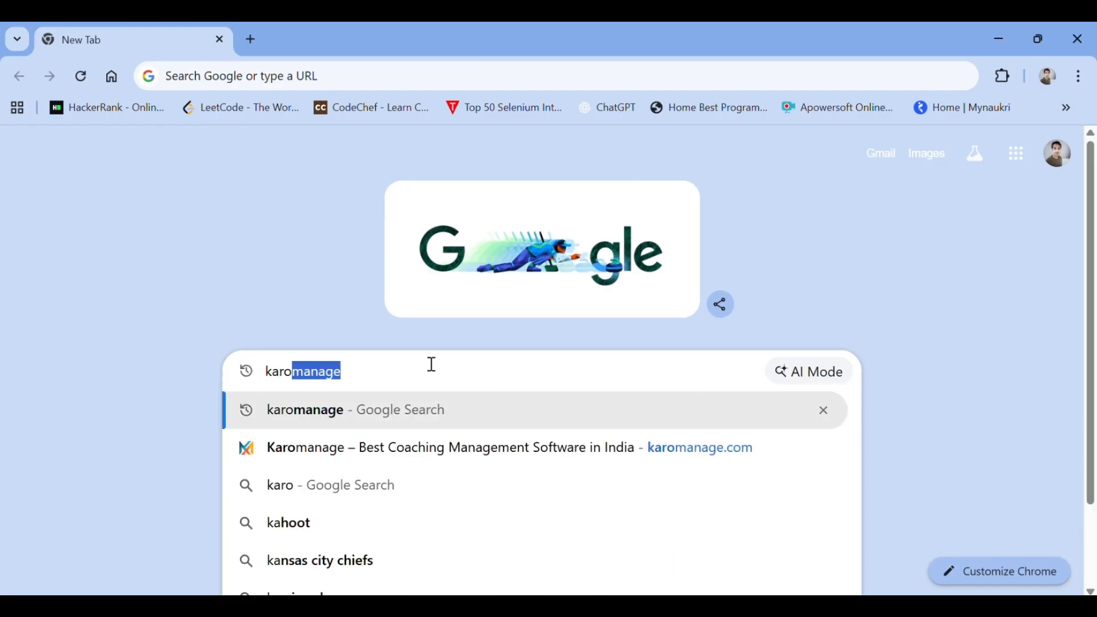
{"action": "key", "text": "Return"}
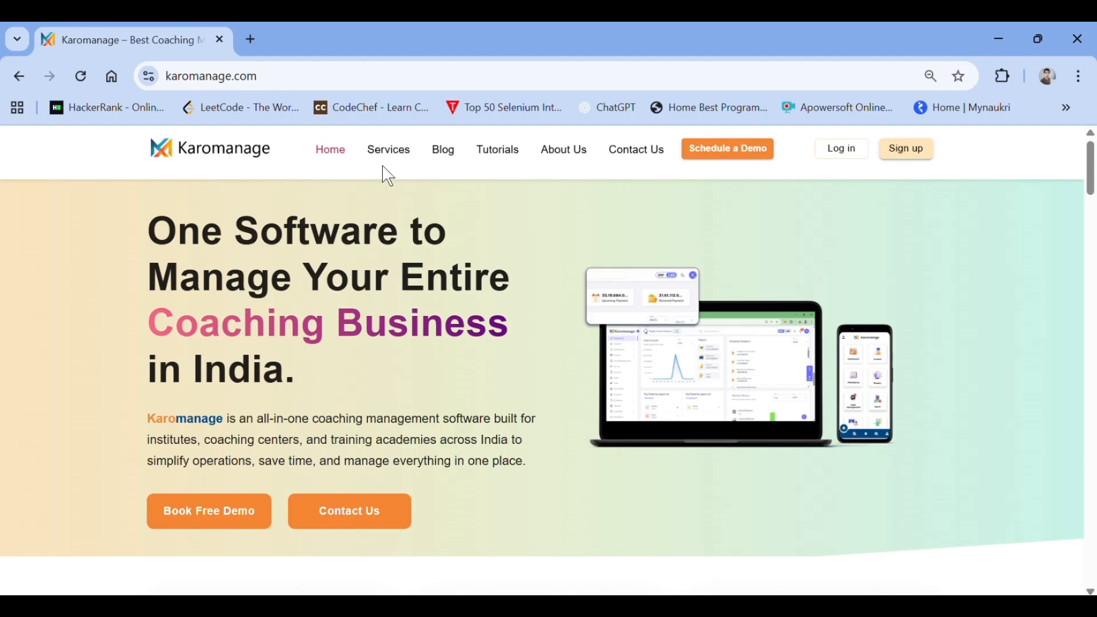
Step: Go to the Karomanage login portal and sign in with the prefilled account credentials
{"action": "left_click", "coordinate": [843, 150]}
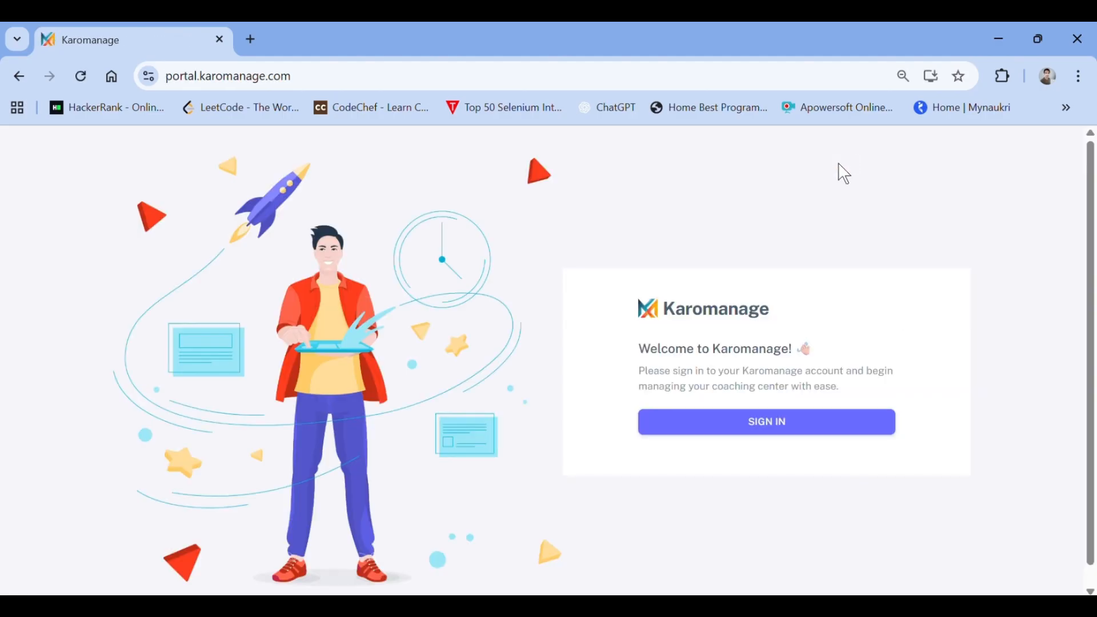
{"action": "left_click", "coordinate": [766, 421]}
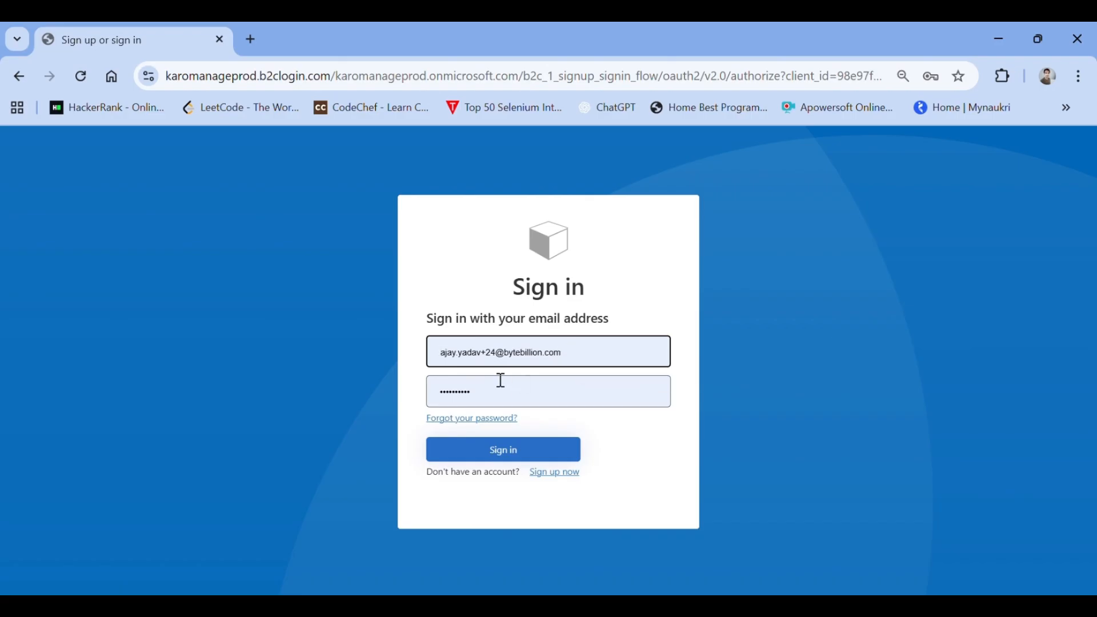
{"action": "left_click", "coordinate": [498, 451]}
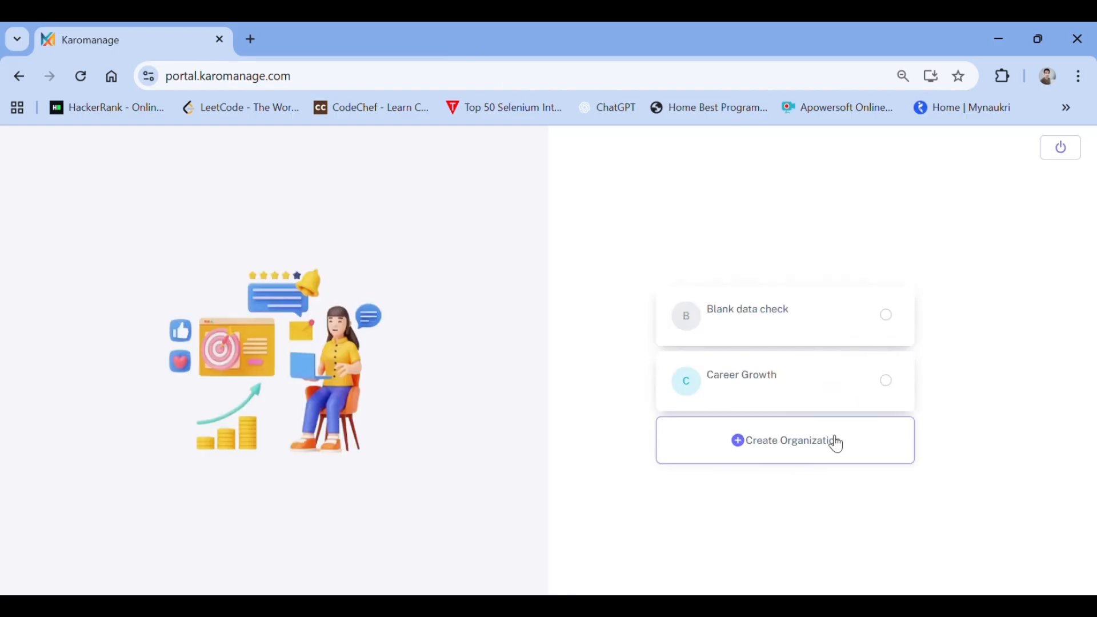
Step: Examine the fields of the Create Organization form, going back to the organization selection and reopening the form once
{"action": "left_click", "coordinate": [784, 457]}
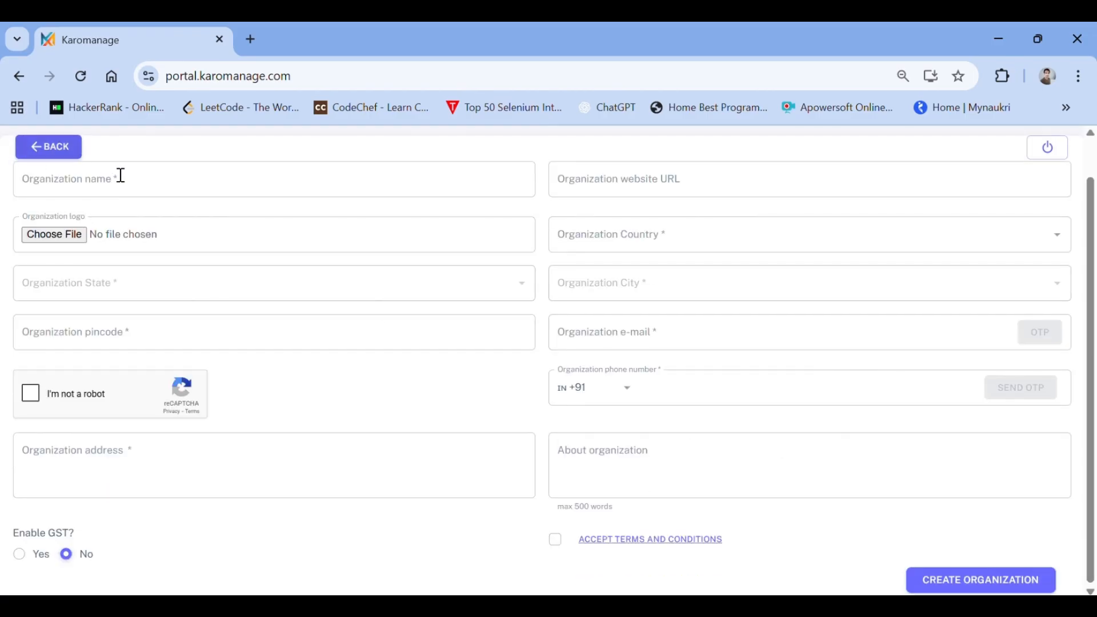
{"action": "scroll", "coordinate": [365, 313], "scroll_direction": "up", "scroll_amount": 1}
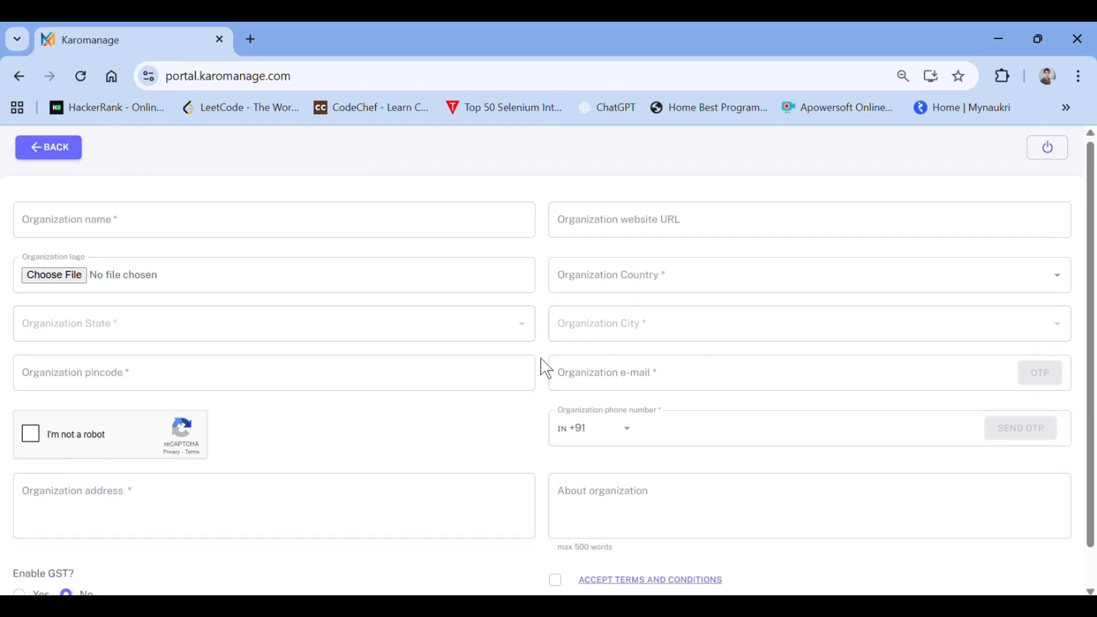
{"action": "scroll", "coordinate": [541, 367], "scroll_direction": "down", "scroll_amount": 1}
{"action": "scroll", "coordinate": [541, 368], "scroll_direction": "up", "scroll_amount": 1}
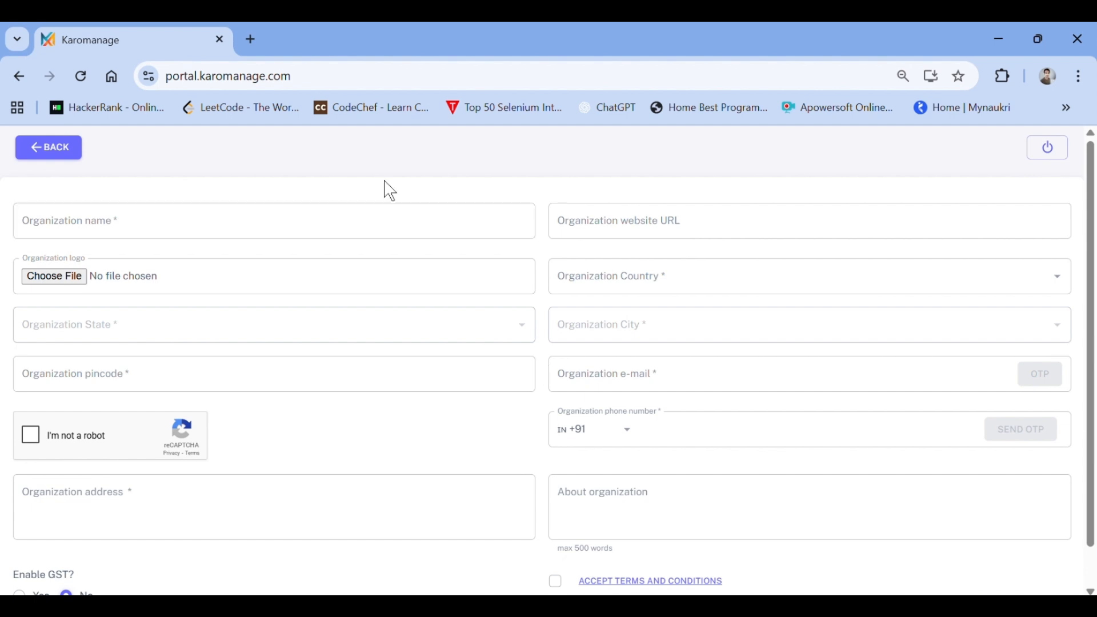
{"action": "left_click", "coordinate": [63, 150]}
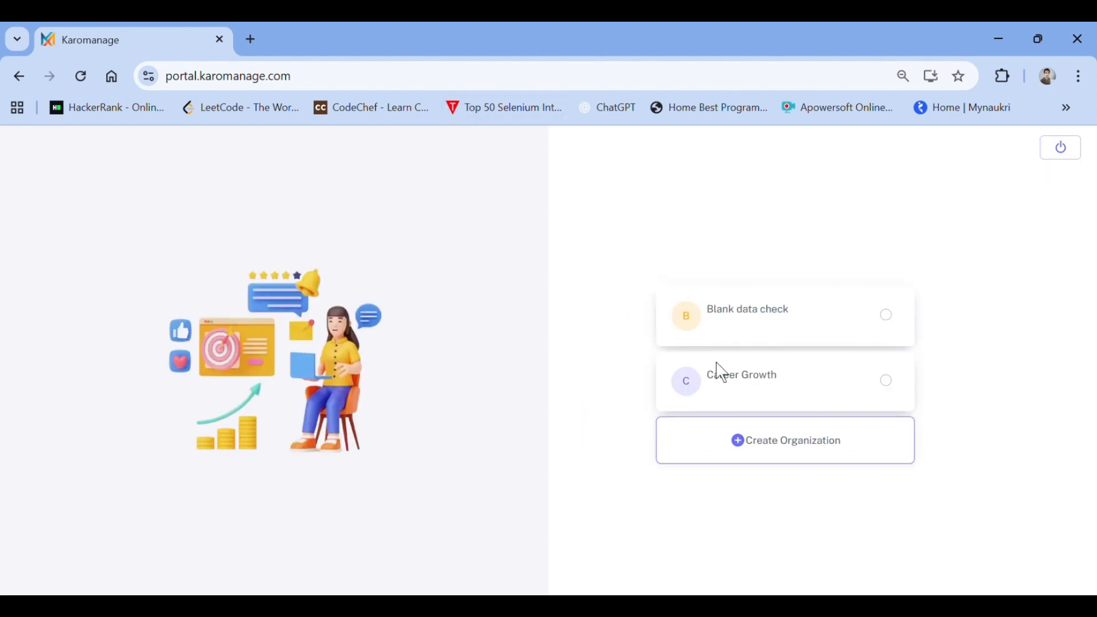
{"action": "left_click", "coordinate": [794, 464]}
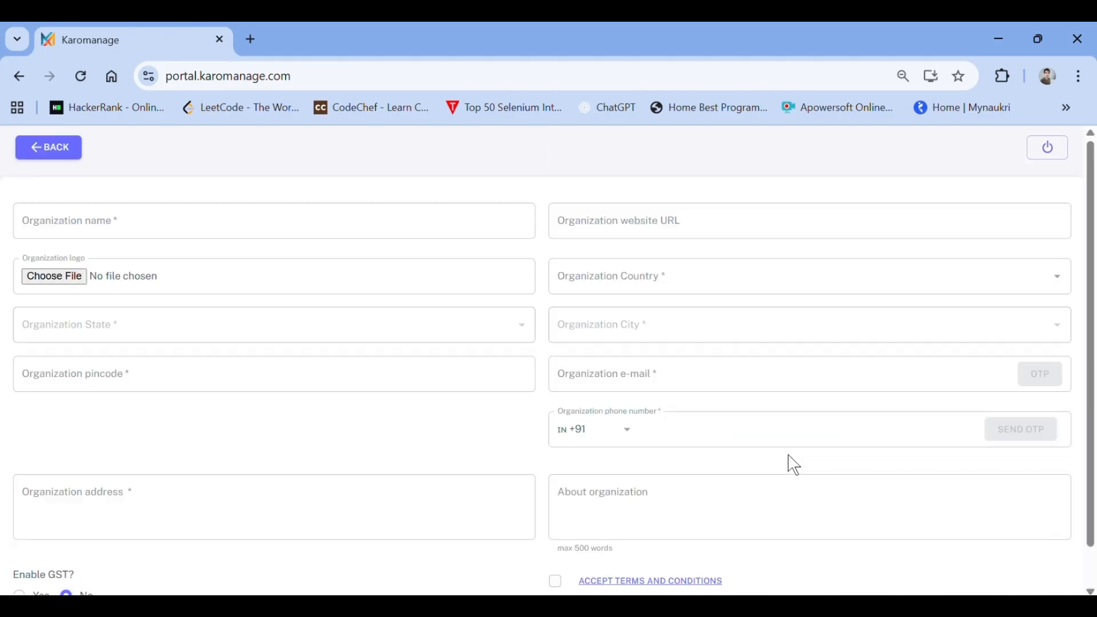
{"action": "scroll", "coordinate": [523, 414], "scroll_direction": "down", "scroll_amount": 1}
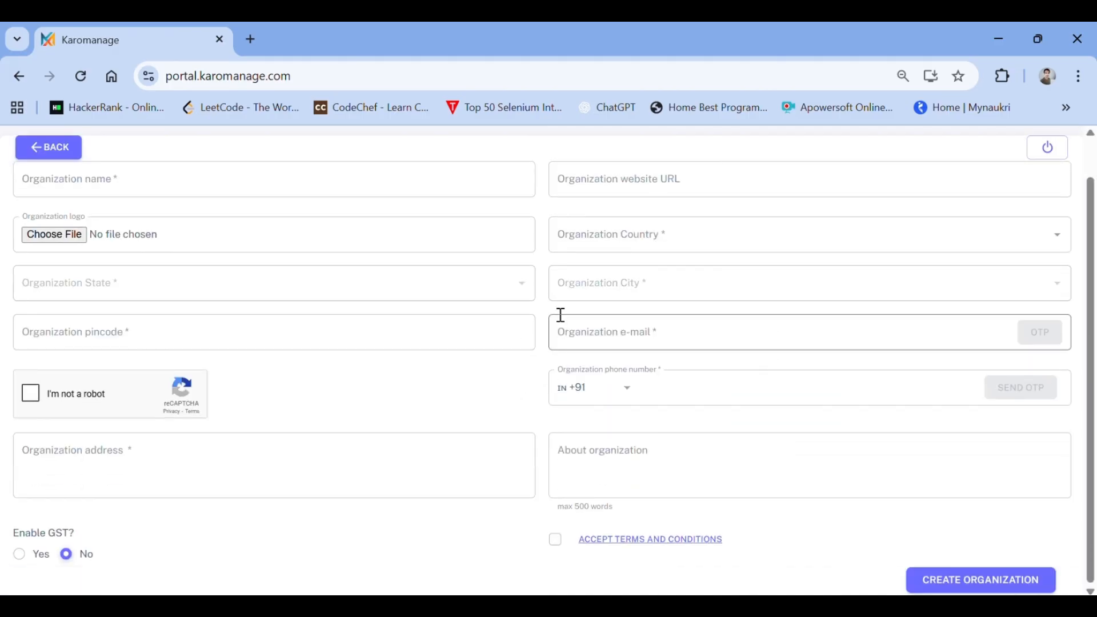
{"action": "scroll", "coordinate": [553, 303], "scroll_direction": "up", "scroll_amount": 1}
{"action": "scroll", "coordinate": [341, 286], "scroll_direction": "down", "scroll_amount": 1}
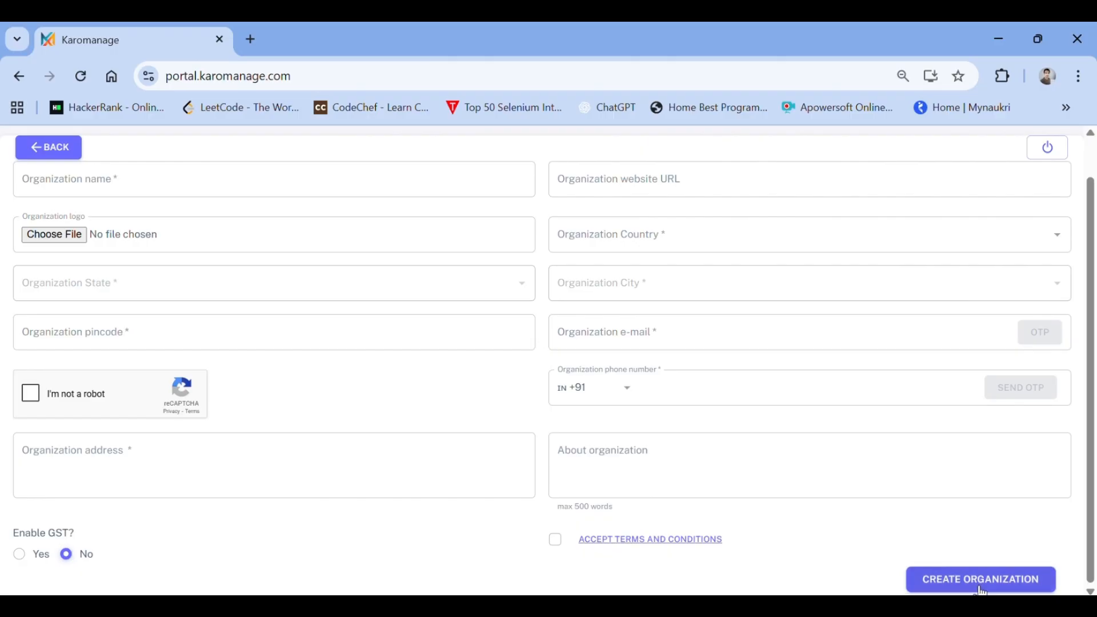
{"action": "scroll", "coordinate": [371, 297], "scroll_direction": "up", "scroll_amount": 1}
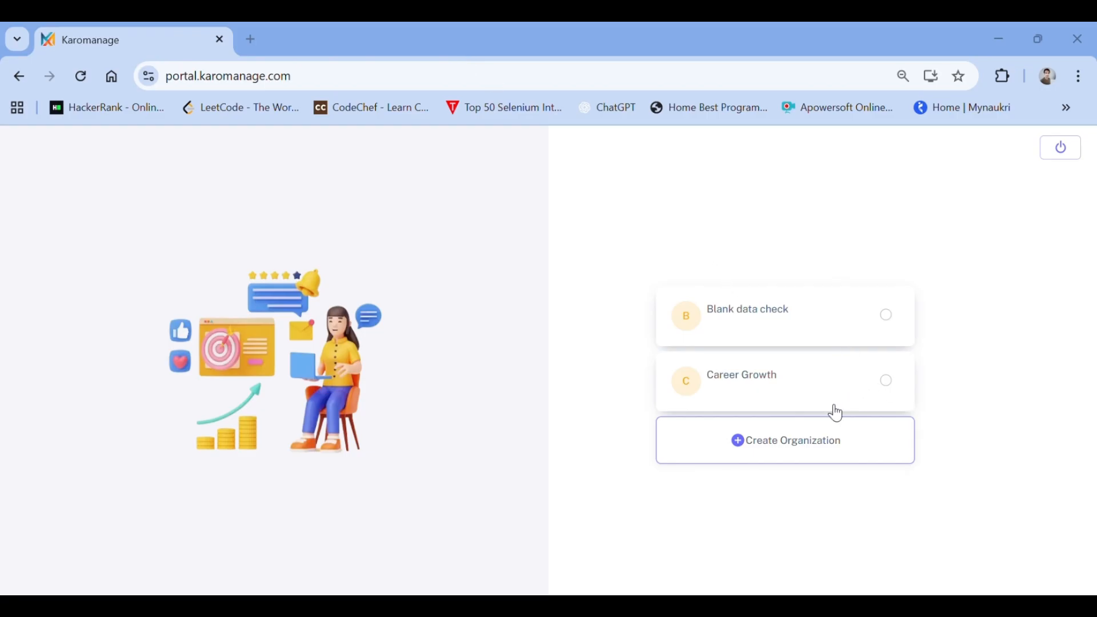
Step: Select the Career Growth organization and continue into the portal
{"action": "left_click", "coordinate": [866, 399]}
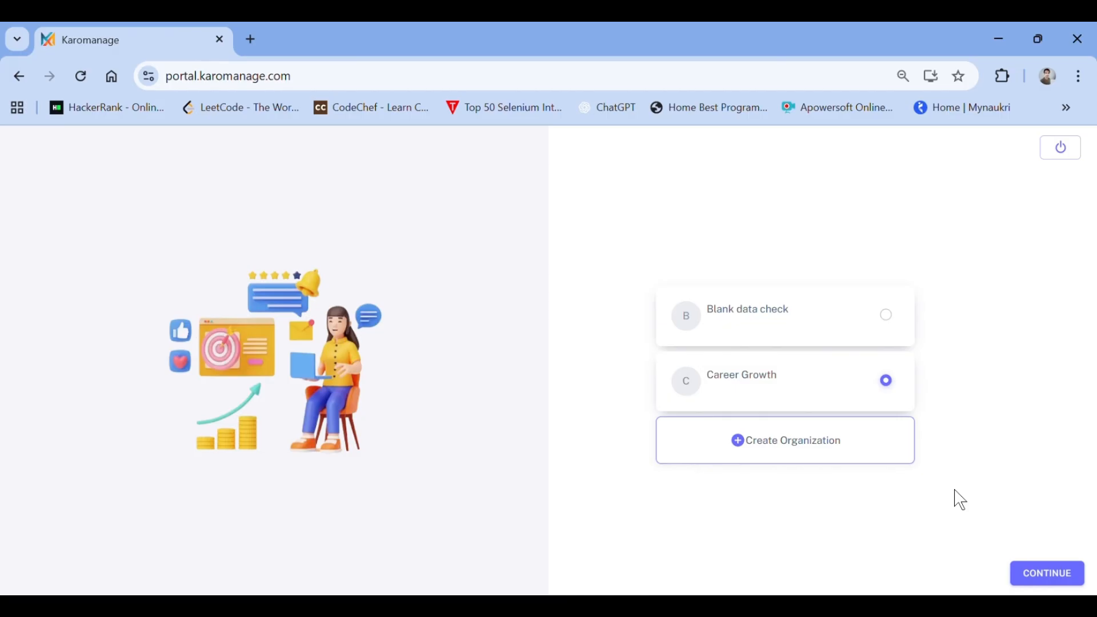
{"action": "left_click", "coordinate": [1016, 572]}
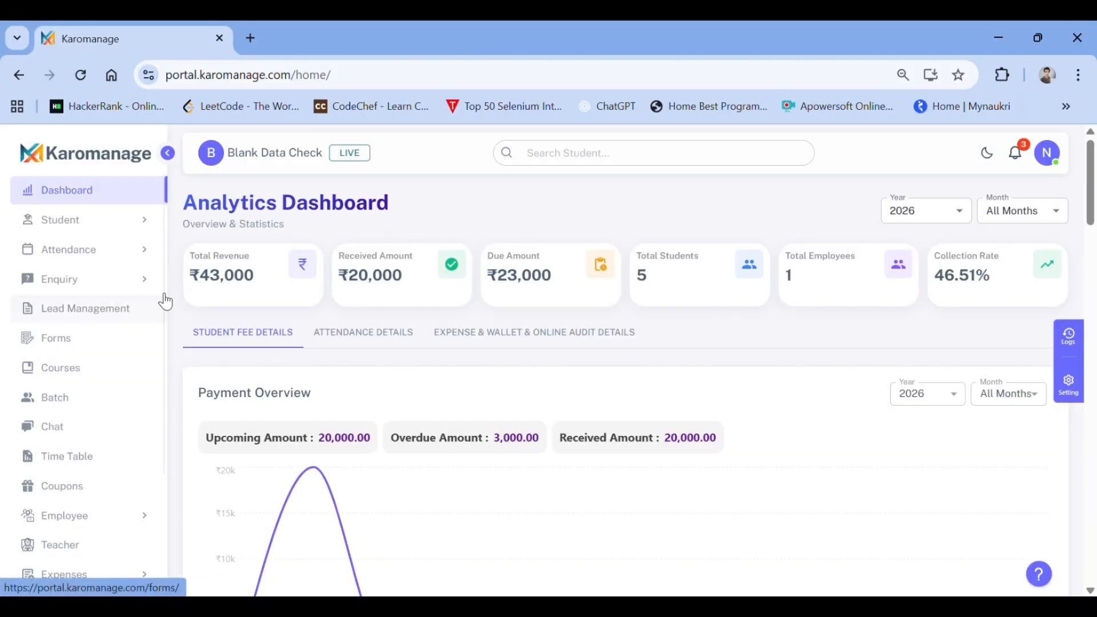
Step: Open the course list and look through the listed courses
{"action": "left_click", "coordinate": [90, 378]}
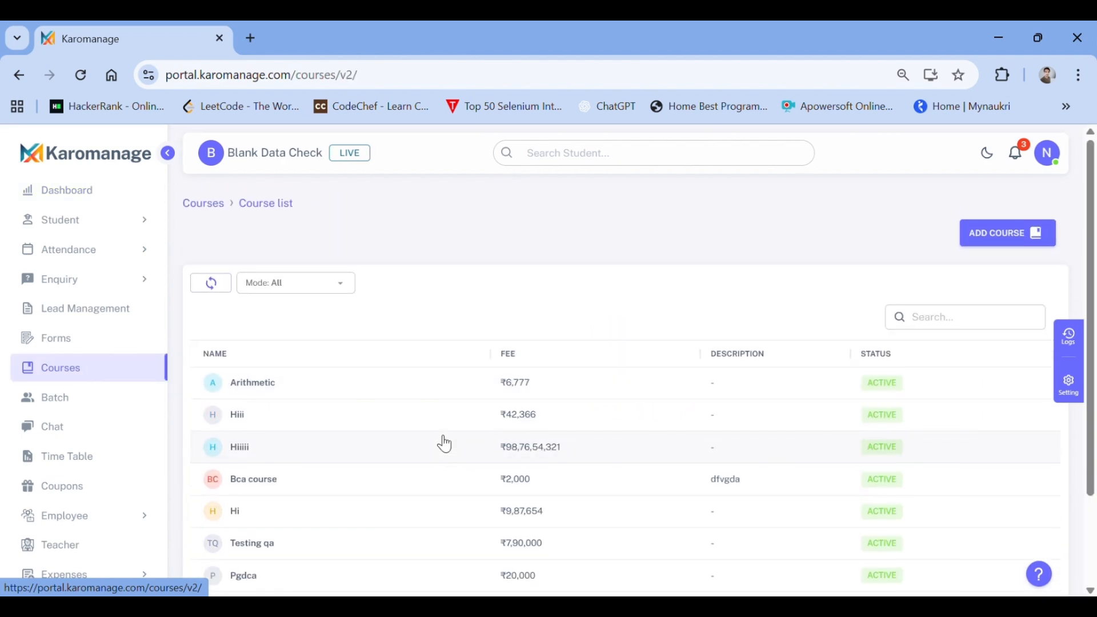
{"action": "scroll", "coordinate": [444, 444], "scroll_direction": "down", "scroll_amount": 1}
{"action": "scroll", "coordinate": [444, 443], "scroll_direction": "down", "scroll_amount": 2}
{"action": "scroll", "coordinate": [443, 443], "scroll_direction": "up", "scroll_amount": 3}
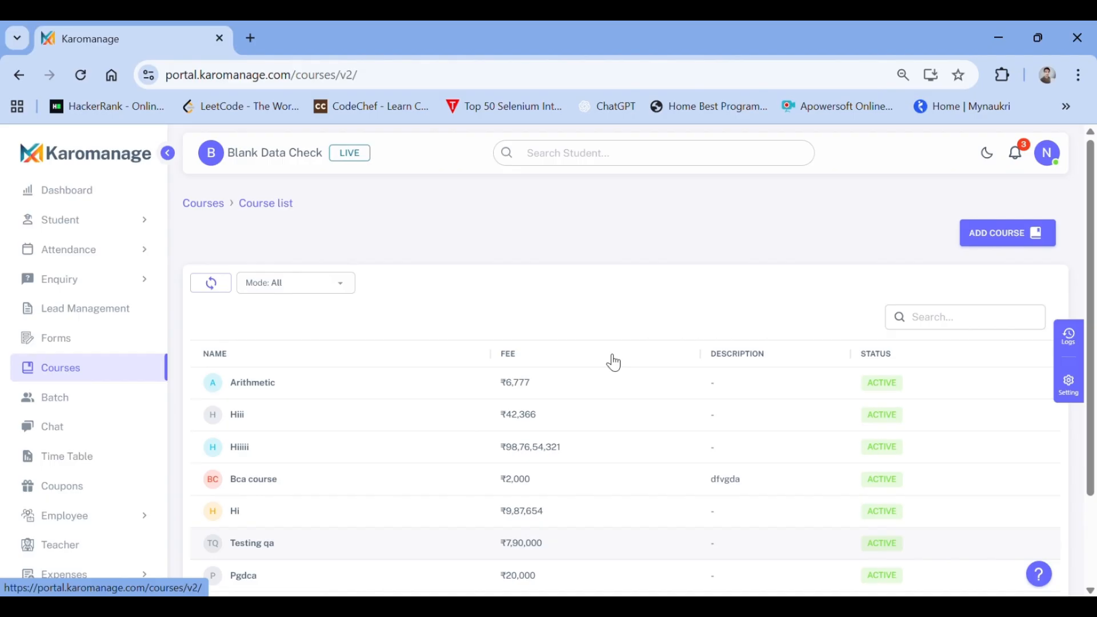
Step: View the Add Course form, cancel it without saving, and open the Pgdca course from the list
{"action": "left_click", "coordinate": [997, 236]}
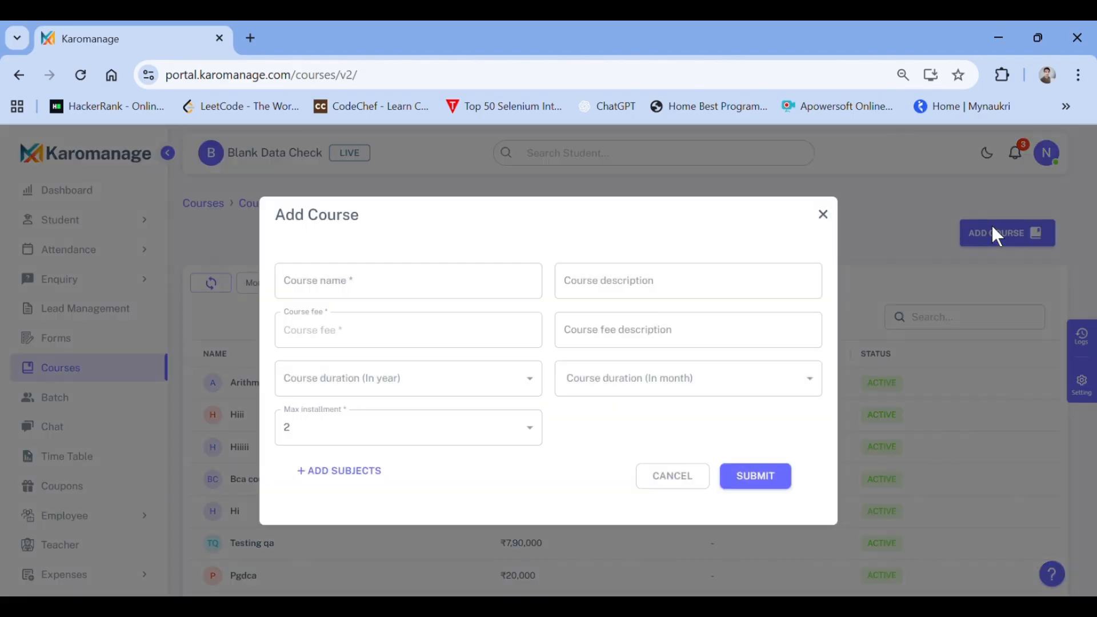
{"action": "left_click", "coordinate": [698, 477]}
{"action": "scroll", "coordinate": [509, 421], "scroll_direction": "down", "scroll_amount": 2}
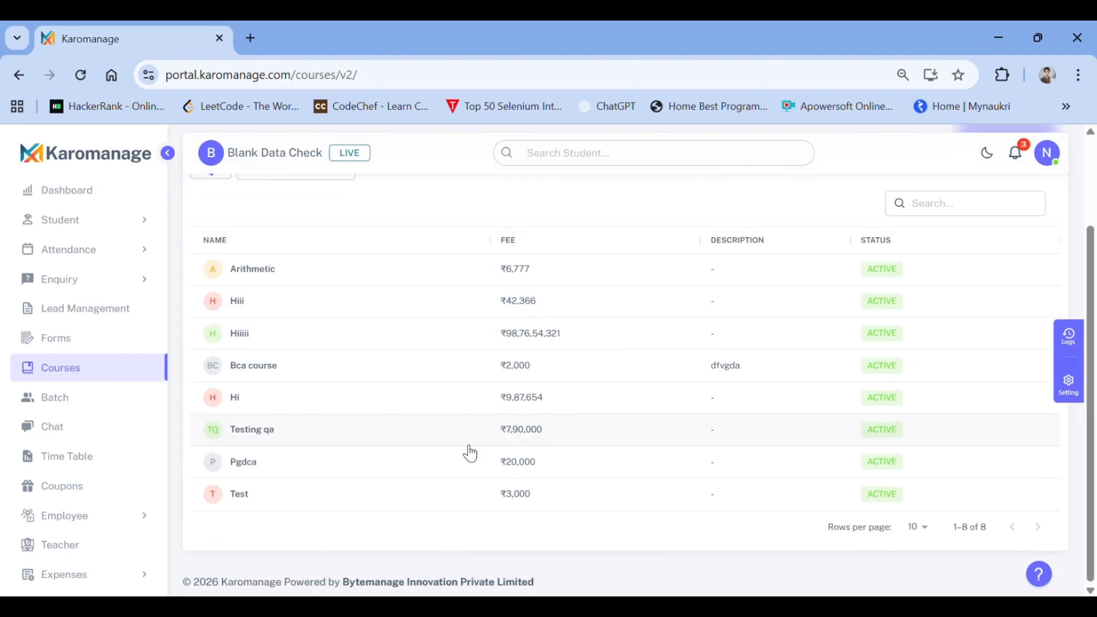
{"action": "left_click", "coordinate": [298, 472]}
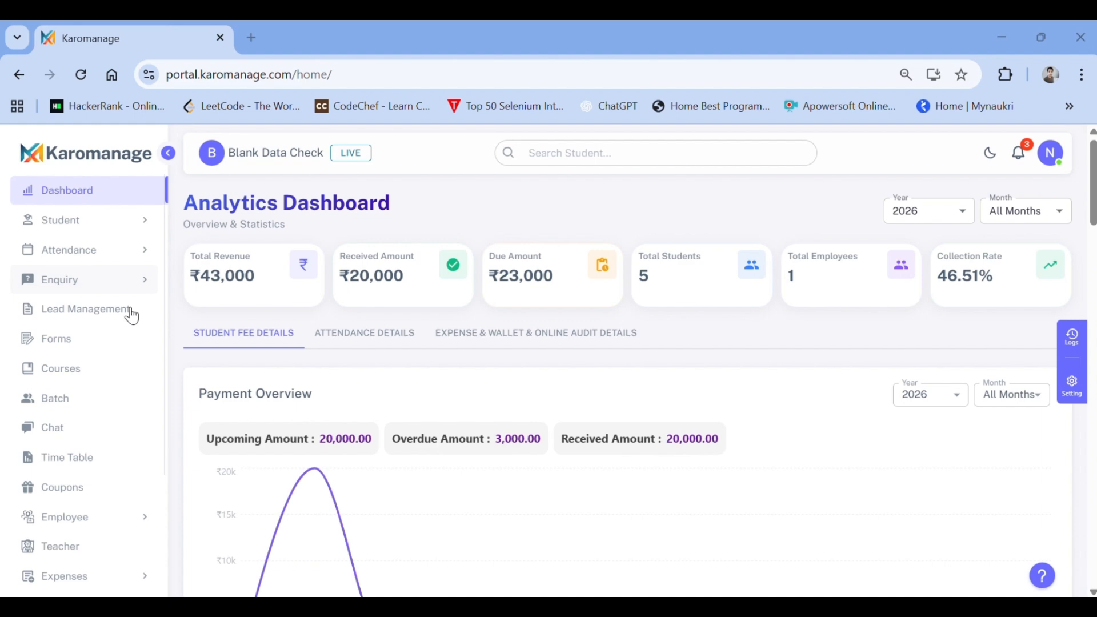
Step: Open the batch list and look through the existing batches
{"action": "left_click", "coordinate": [53, 415]}
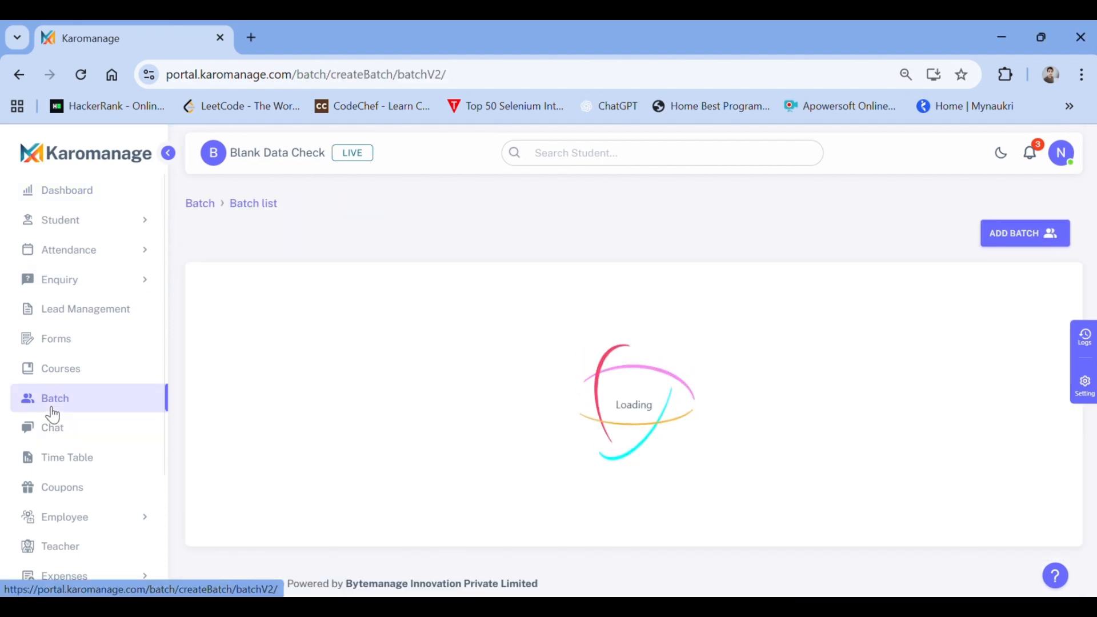
{"action": "scroll", "coordinate": [473, 355], "scroll_direction": "down", "scroll_amount": 3}
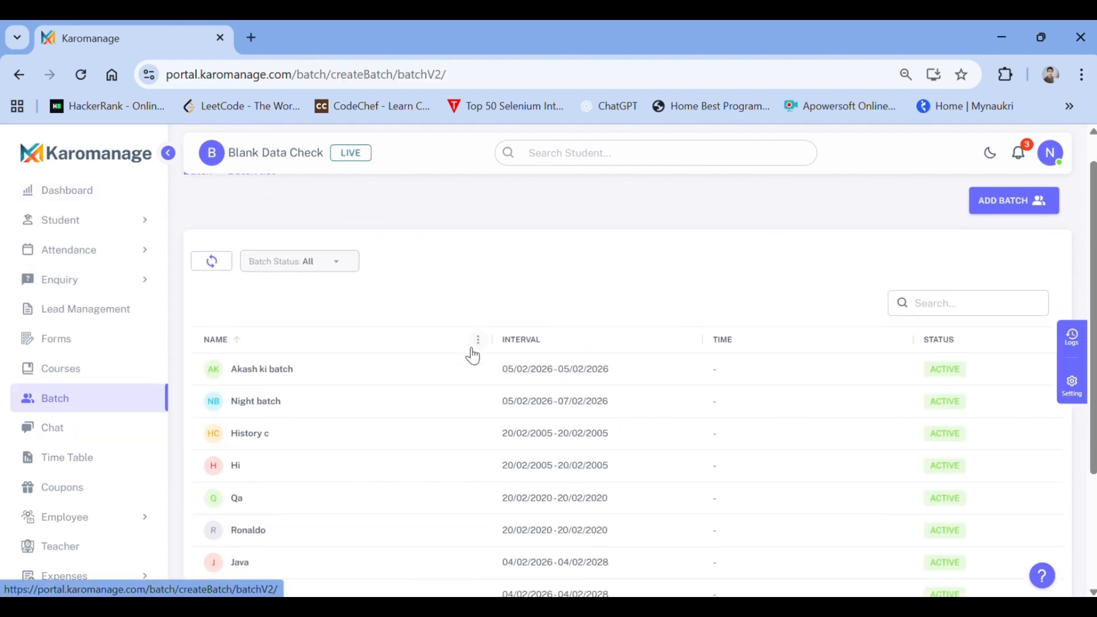
{"action": "scroll", "coordinate": [472, 356], "scroll_direction": "up", "scroll_amount": 3}
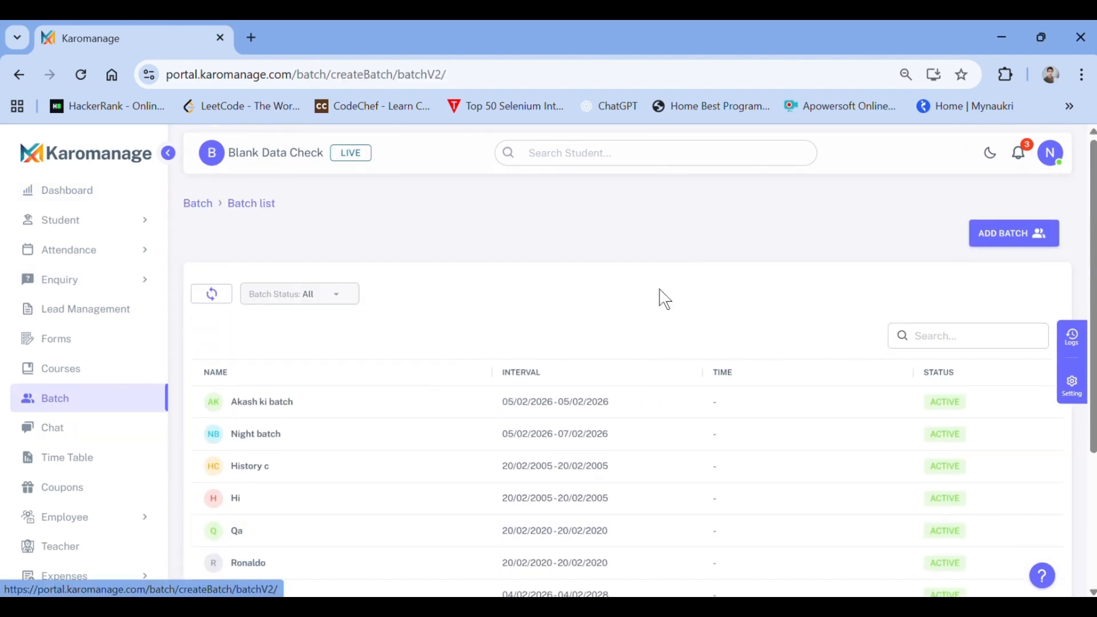
Step: Examine the Add Batch form's course choices and batch time options, and close the form without saving
{"action": "left_click", "coordinate": [1010, 232]}
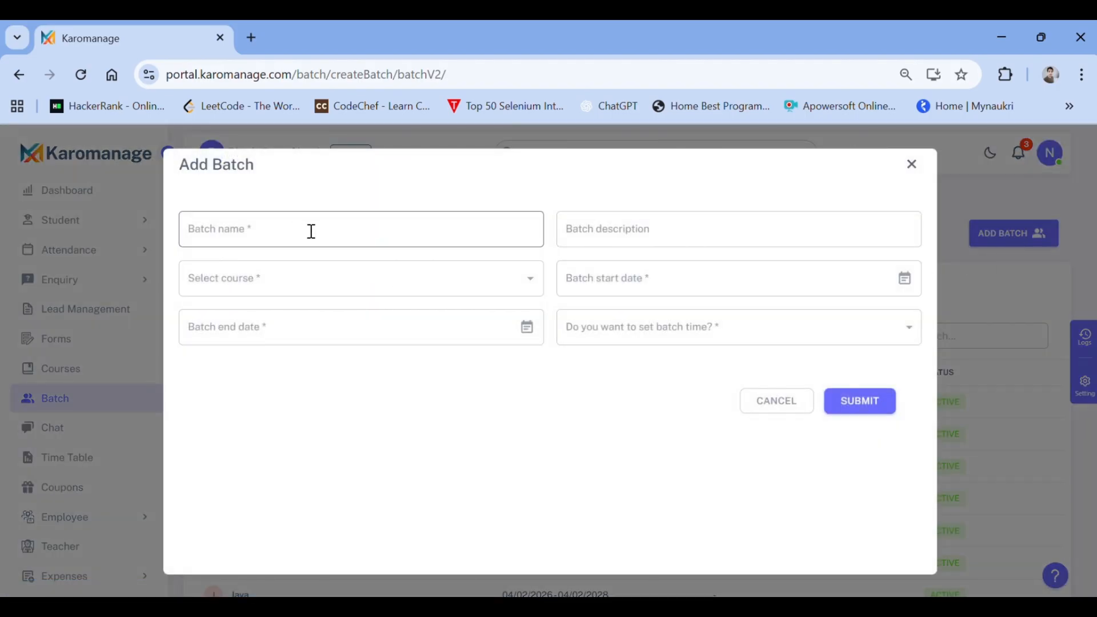
{"action": "left_click", "coordinate": [498, 281]}
{"action": "scroll", "coordinate": [392, 382], "scroll_direction": "down", "scroll_amount": 1}
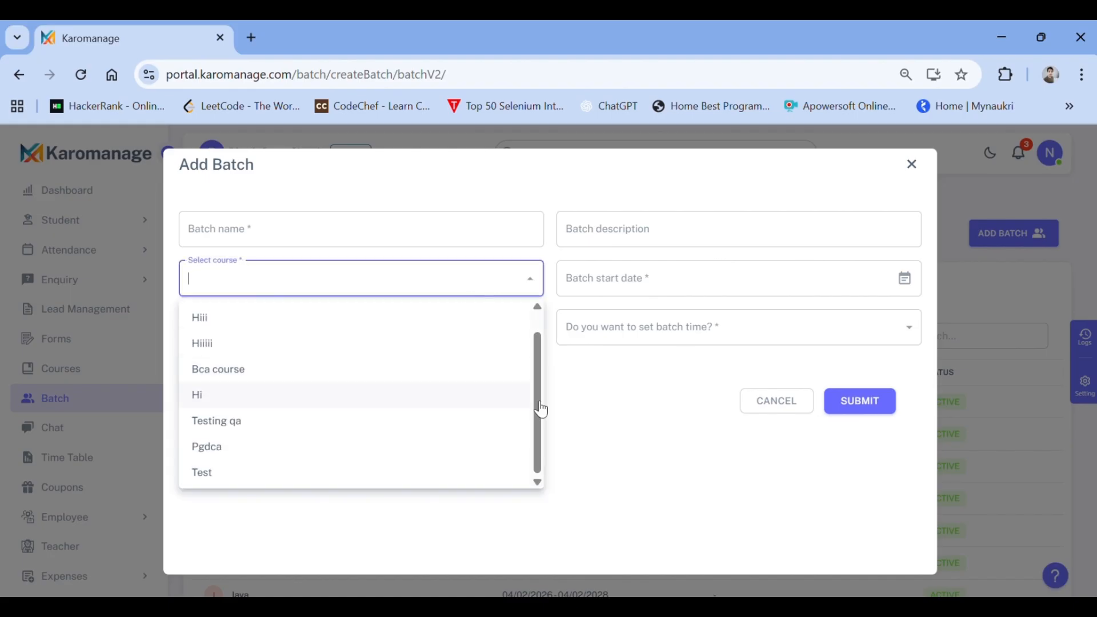
{"action": "left_click", "coordinate": [651, 383]}
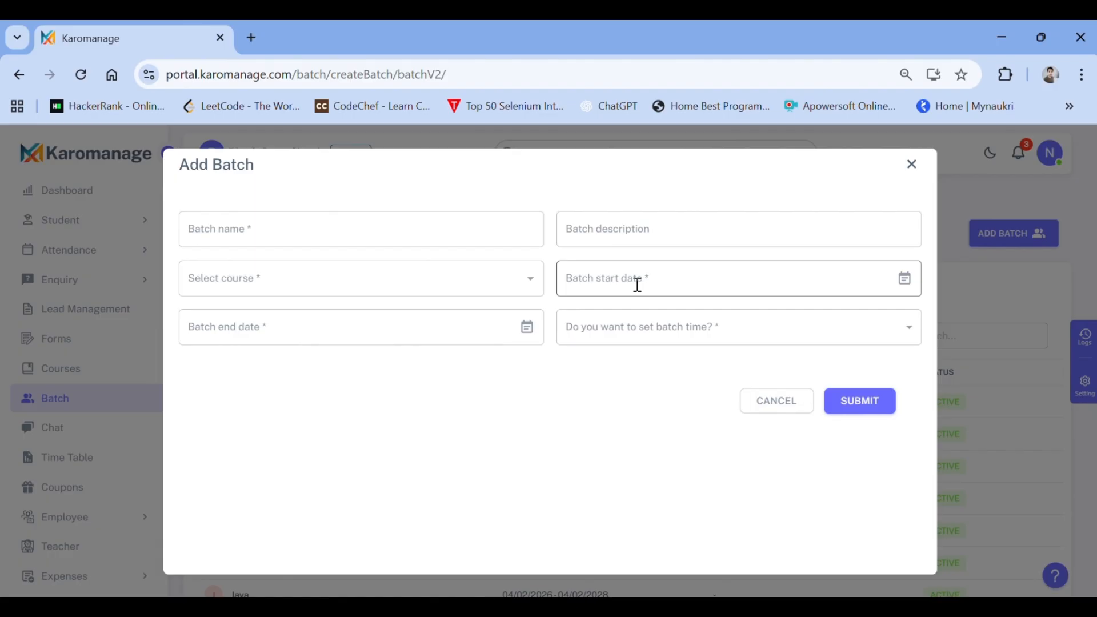
{"action": "left_click", "coordinate": [688, 341]}
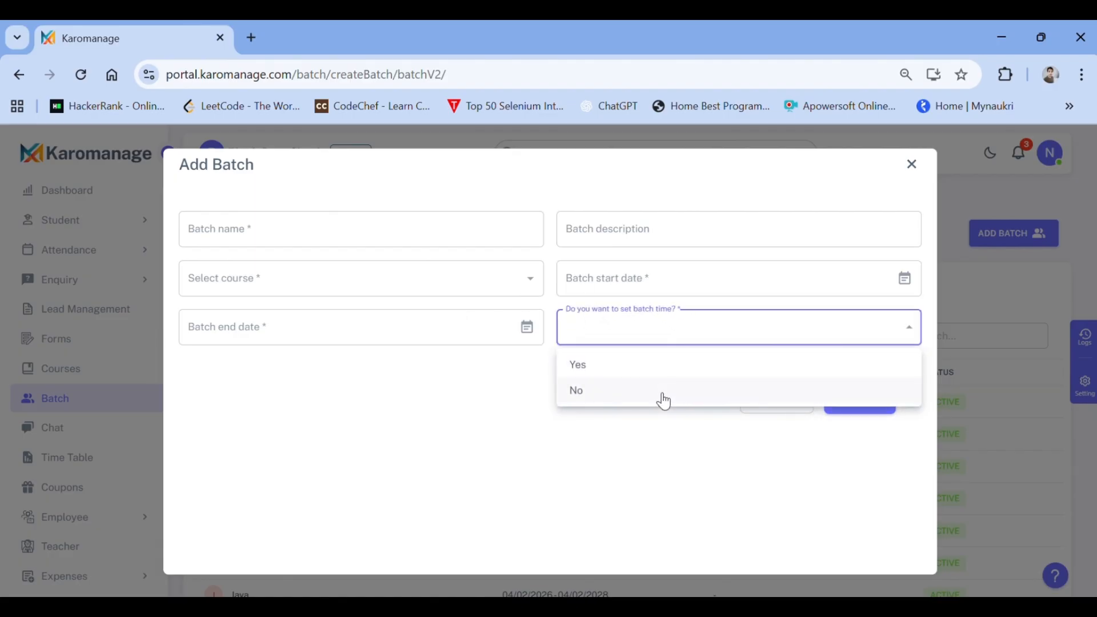
{"action": "left_click", "coordinate": [691, 427]}
{"action": "key", "text": "Escape"}
Step: Open the Java batch from the batch list
{"action": "scroll", "coordinate": [436, 303], "scroll_direction": "down", "scroll_amount": 3}
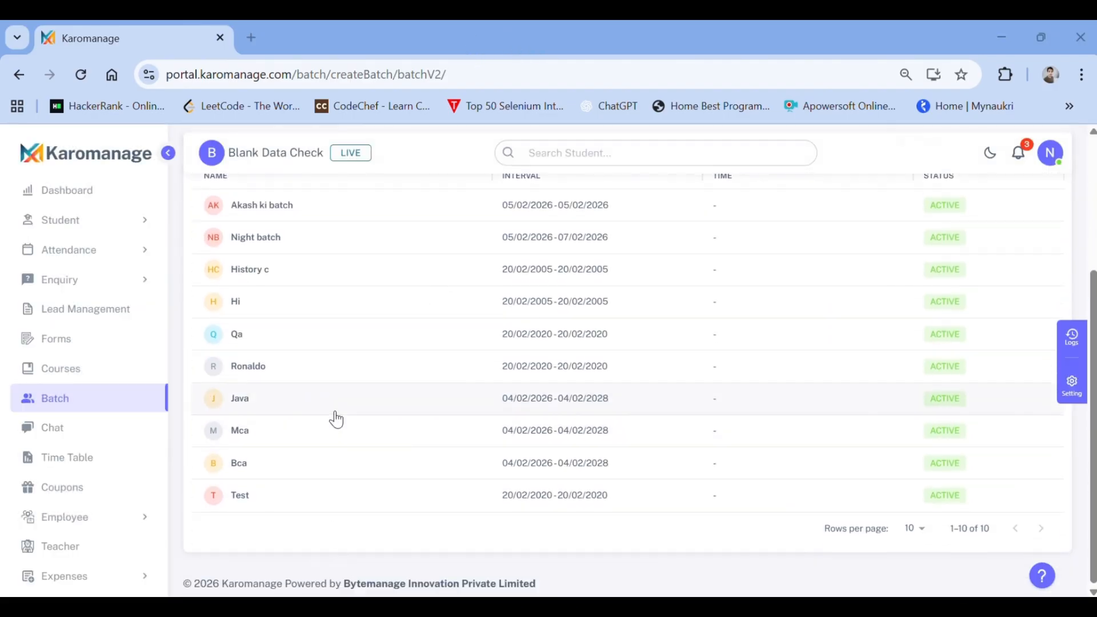
{"action": "left_click", "coordinate": [336, 413]}
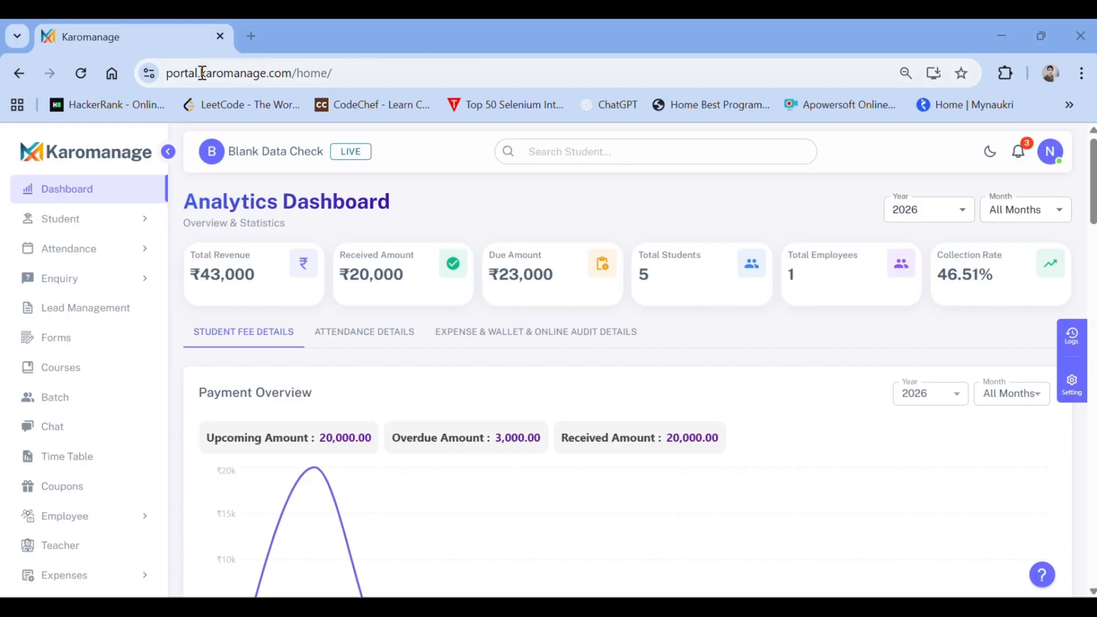
Step: Go to the coupon list and open the form for adding a coupon
{"action": "scroll", "coordinate": [73, 466], "scroll_direction": "down", "scroll_amount": 1}
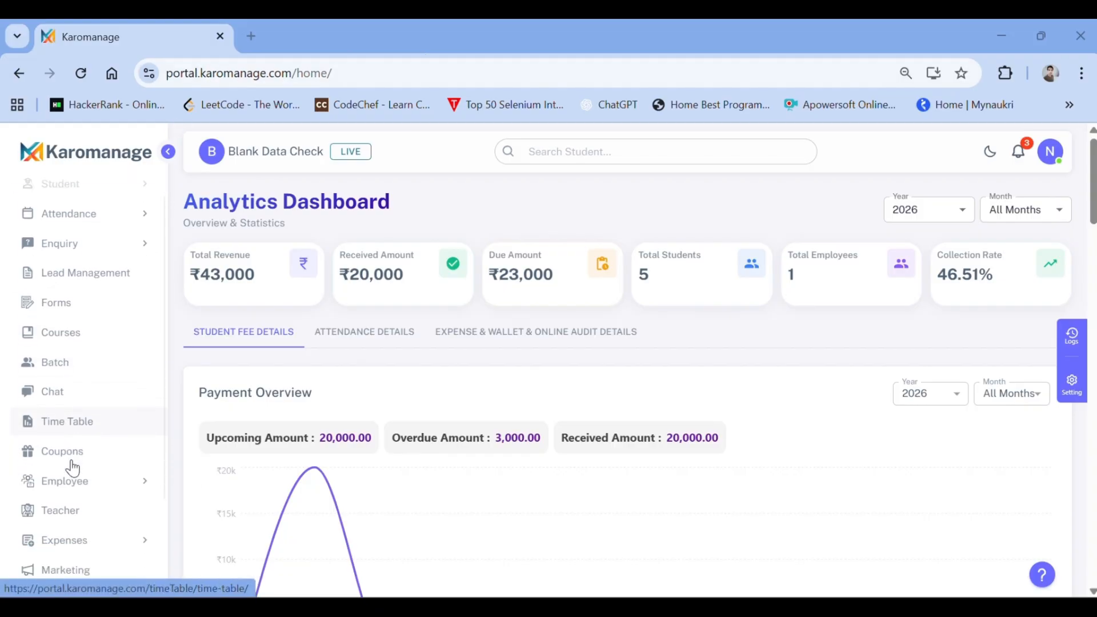
{"action": "scroll", "coordinate": [73, 467], "scroll_direction": "down", "scroll_amount": 2}
{"action": "left_click", "coordinate": [82, 338]}
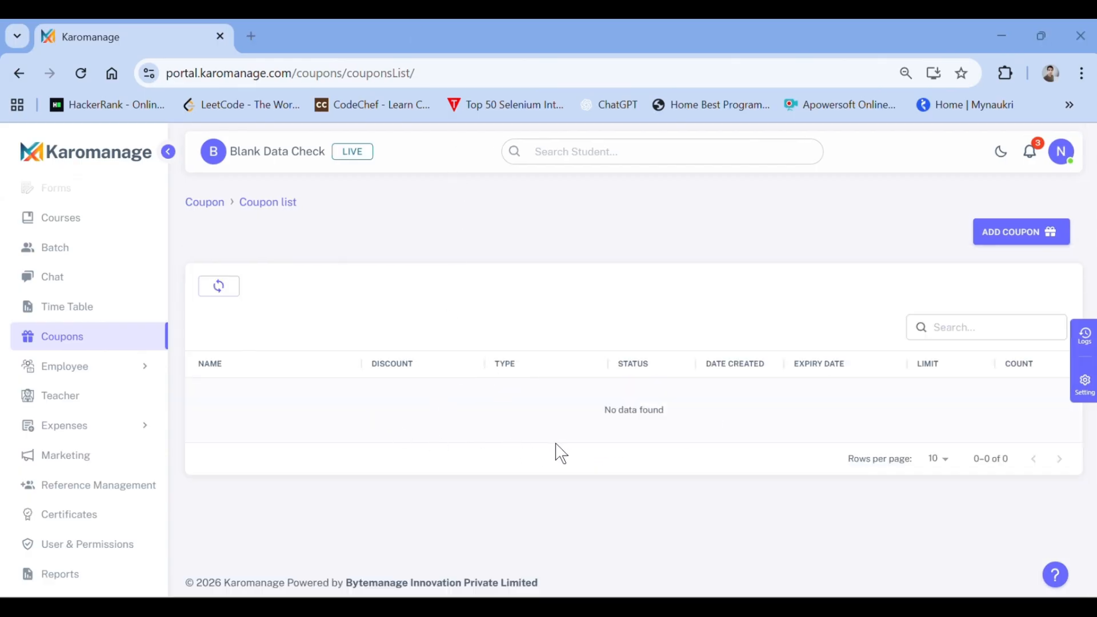
{"action": "left_click", "coordinate": [1020, 233]}
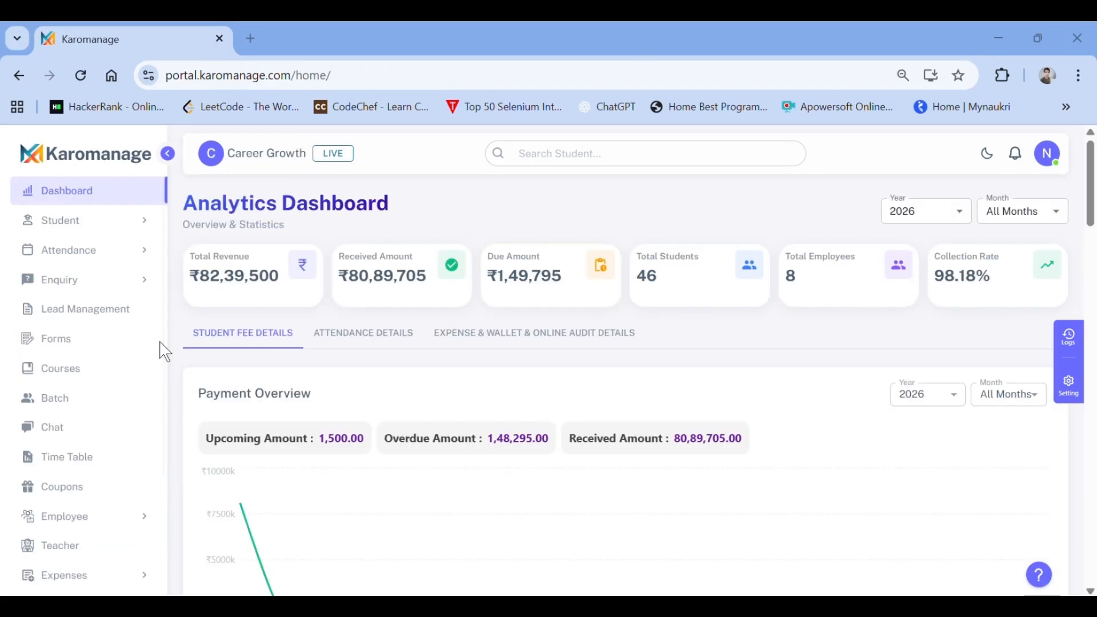
Step: Go to the reference agent list, examine the form for adding an agent of type Other, and close it without saving
{"action": "scroll", "coordinate": [103, 386], "scroll_direction": "down", "scroll_amount": 3}
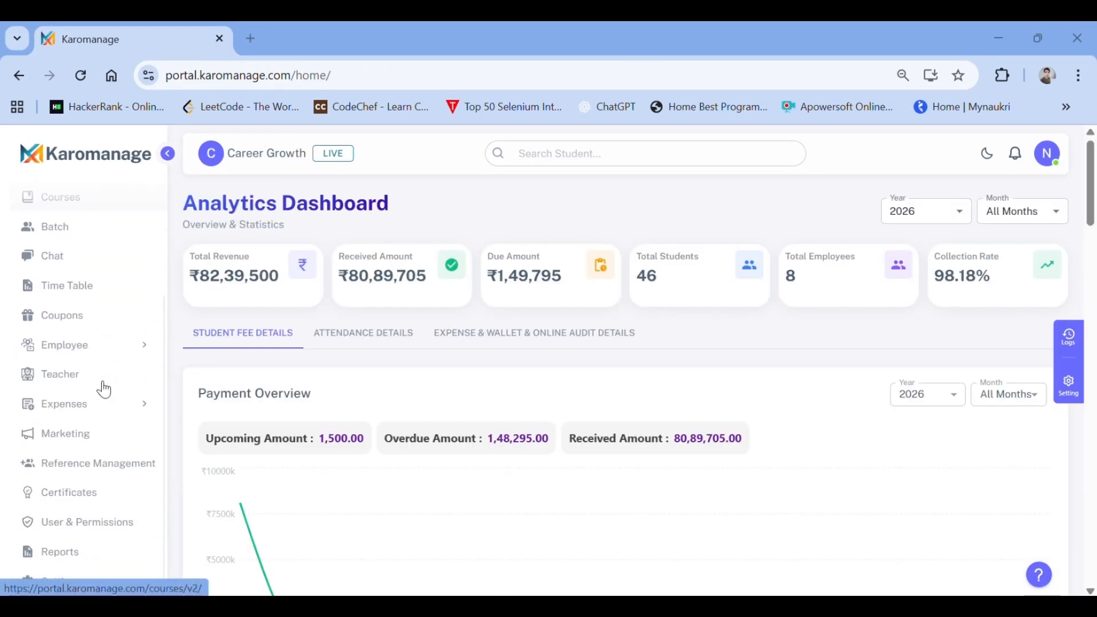
{"action": "left_click", "coordinate": [102, 470]}
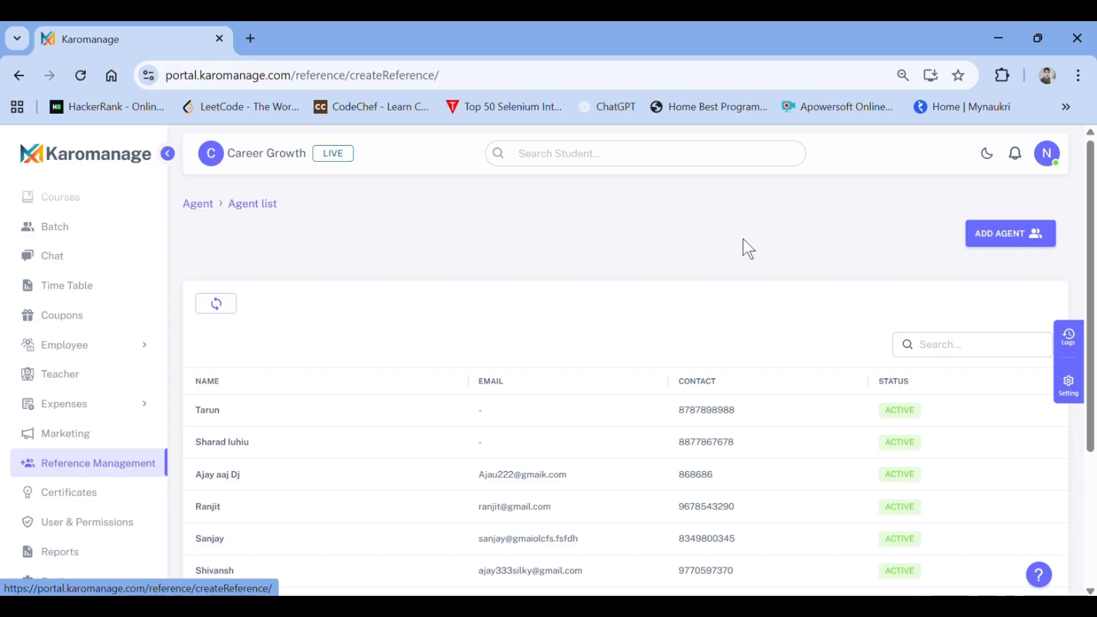
{"action": "left_click", "coordinate": [1012, 239]}
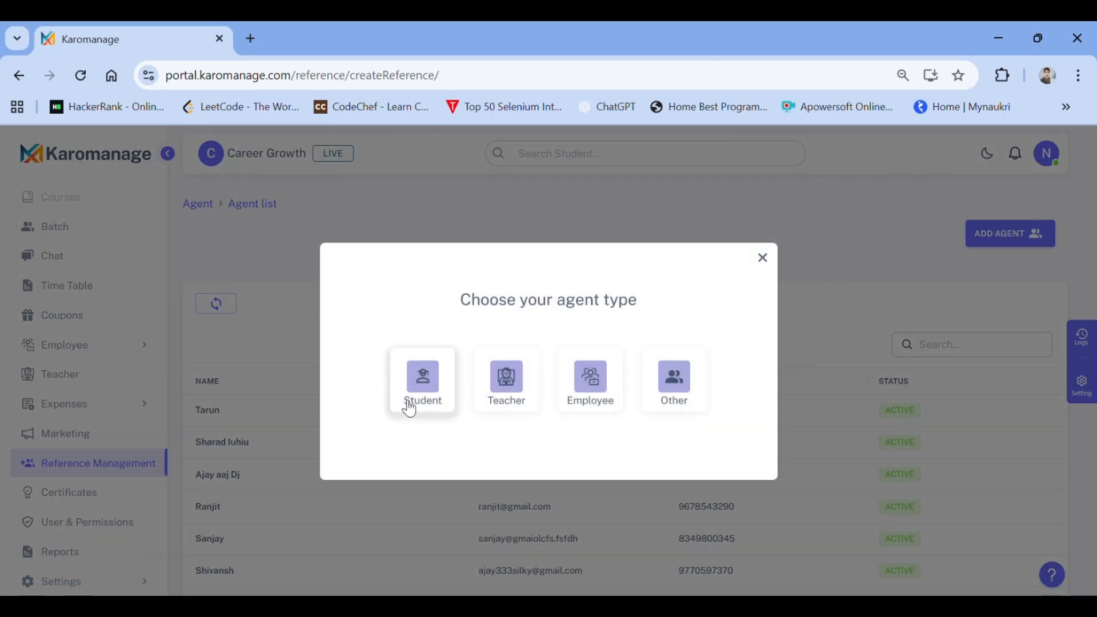
{"action": "left_click", "coordinate": [673, 379]}
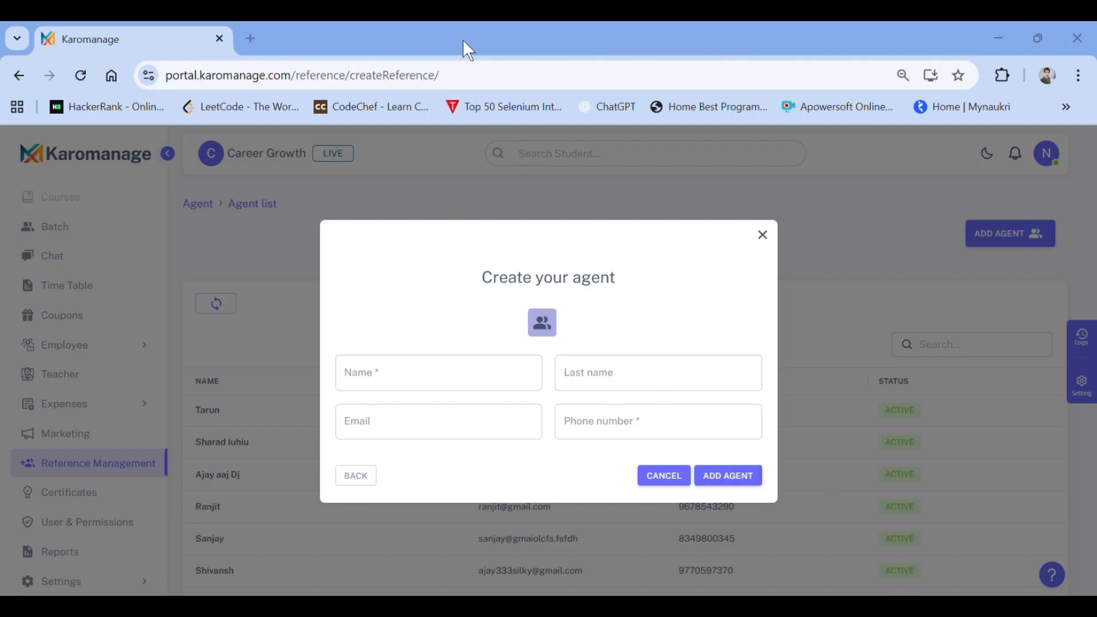
{"action": "key", "text": "Escape"}
Step: Open the fourth agent's record from the agent list and view the agent's referred employees
{"action": "scroll", "coordinate": [478, 260], "scroll_direction": "down", "scroll_amount": 3}
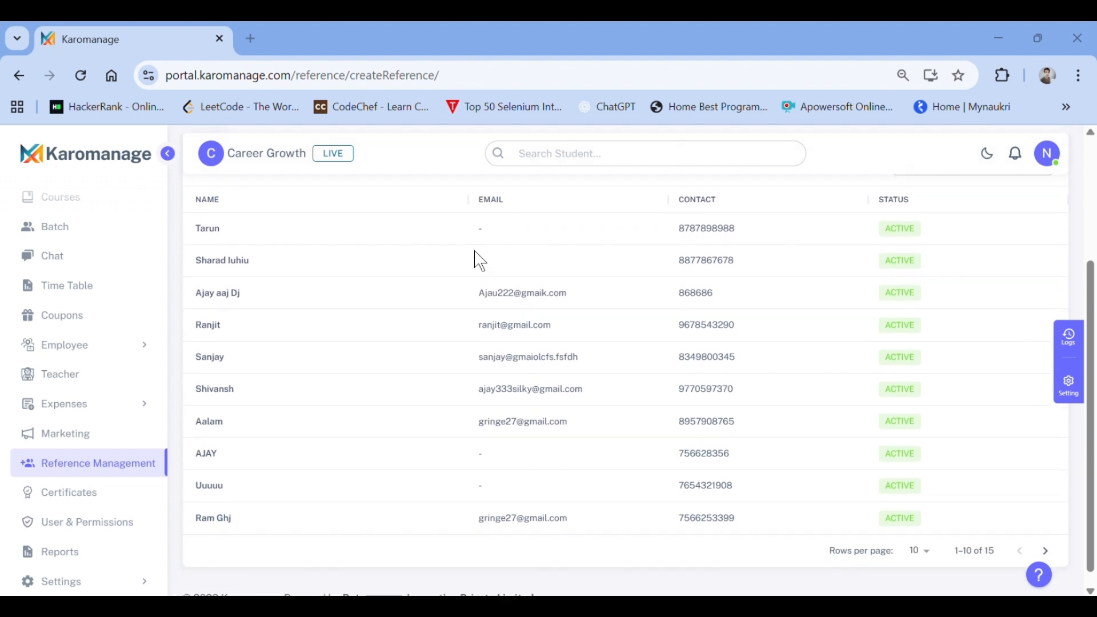
{"action": "left_click", "coordinate": [332, 319]}
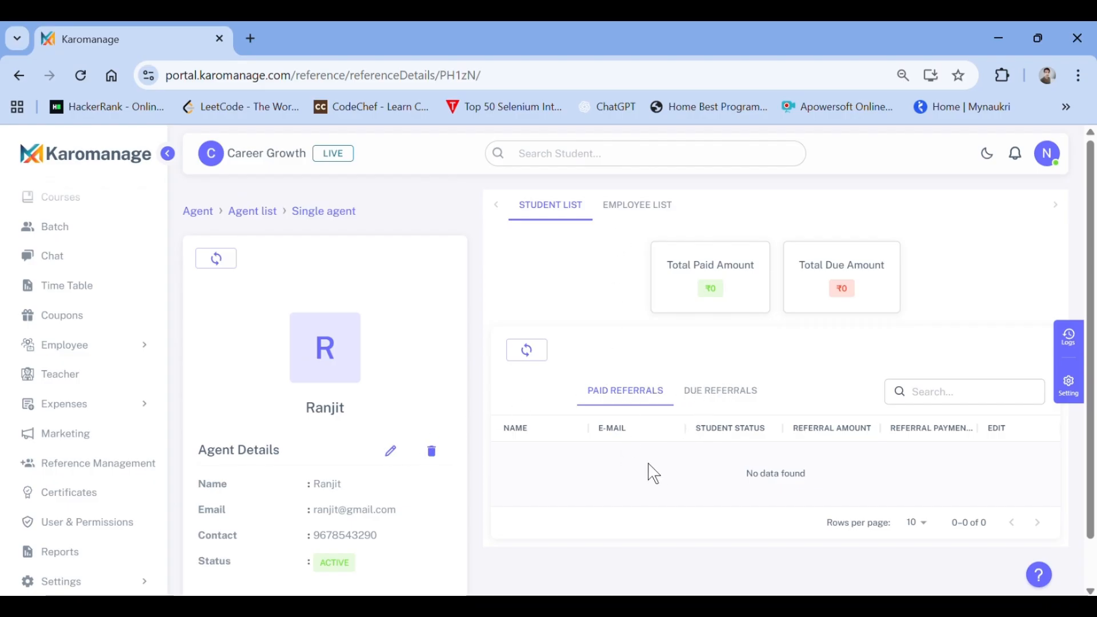
{"action": "left_click", "coordinate": [641, 220]}
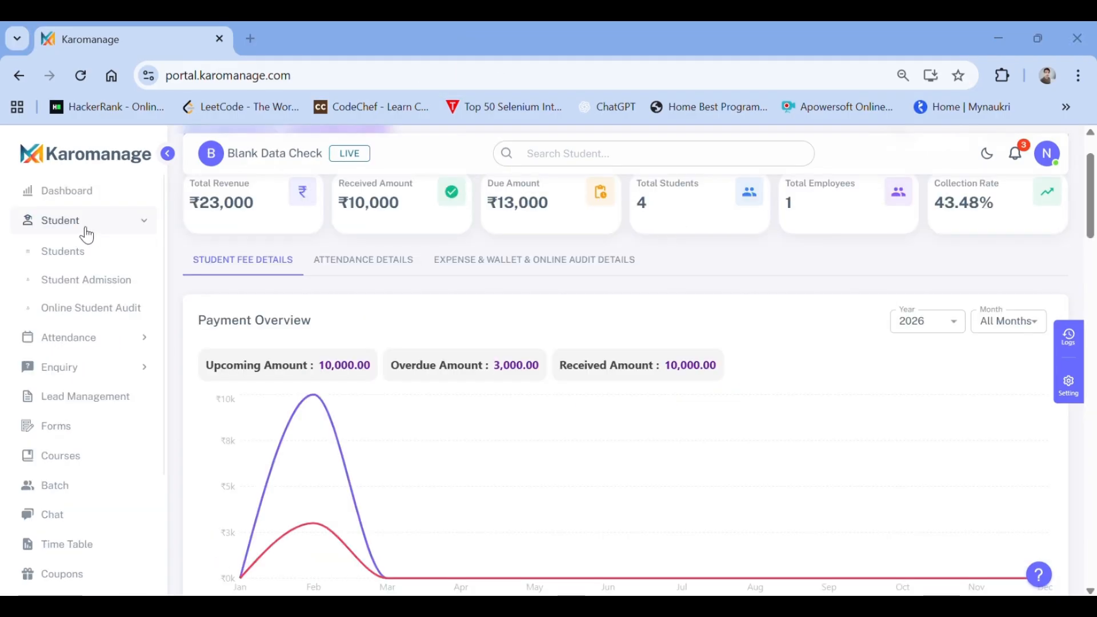
Step: Open the Student Admission form and look over its student details fields
{"action": "left_click", "coordinate": [84, 229]}
{"action": "left_click", "coordinate": [78, 227]}
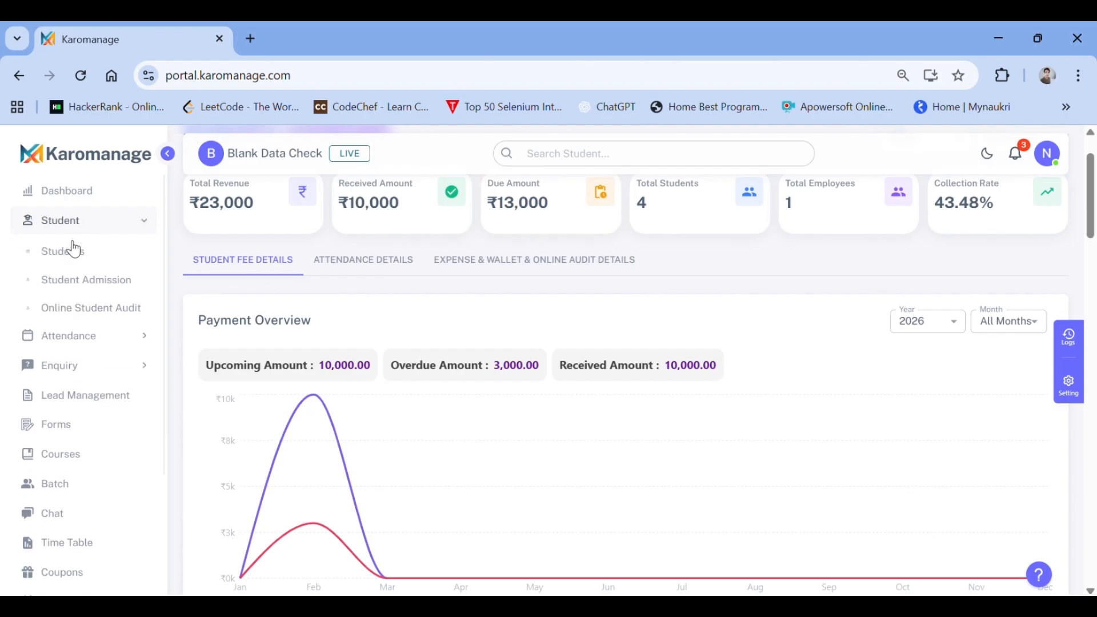
{"action": "left_click", "coordinate": [67, 282]}
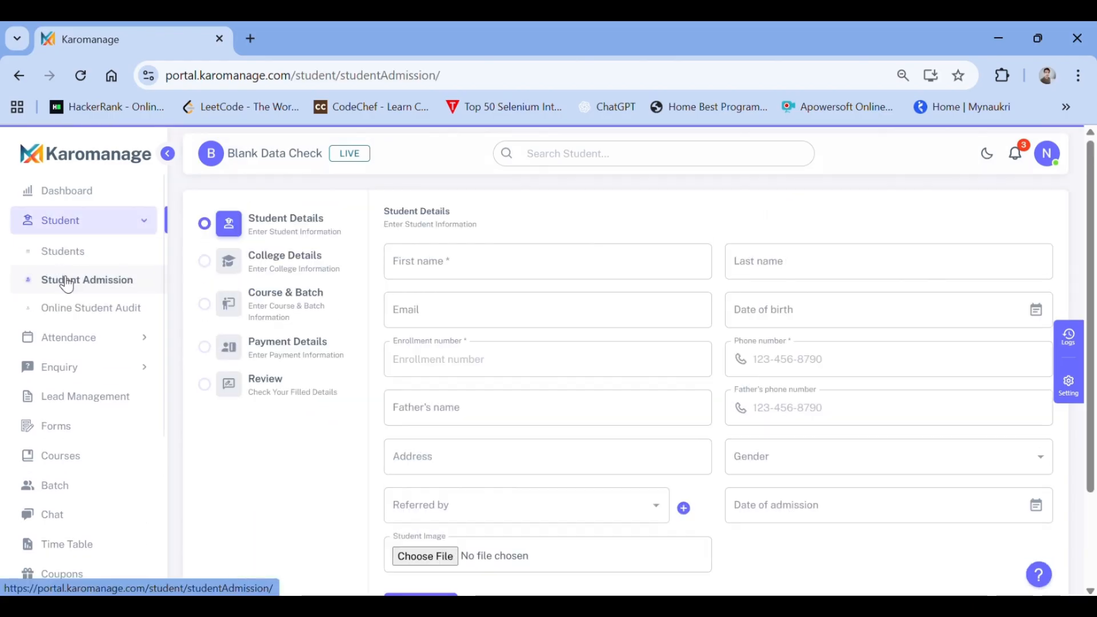
{"action": "scroll", "coordinate": [554, 404], "scroll_direction": "down", "scroll_amount": 2}
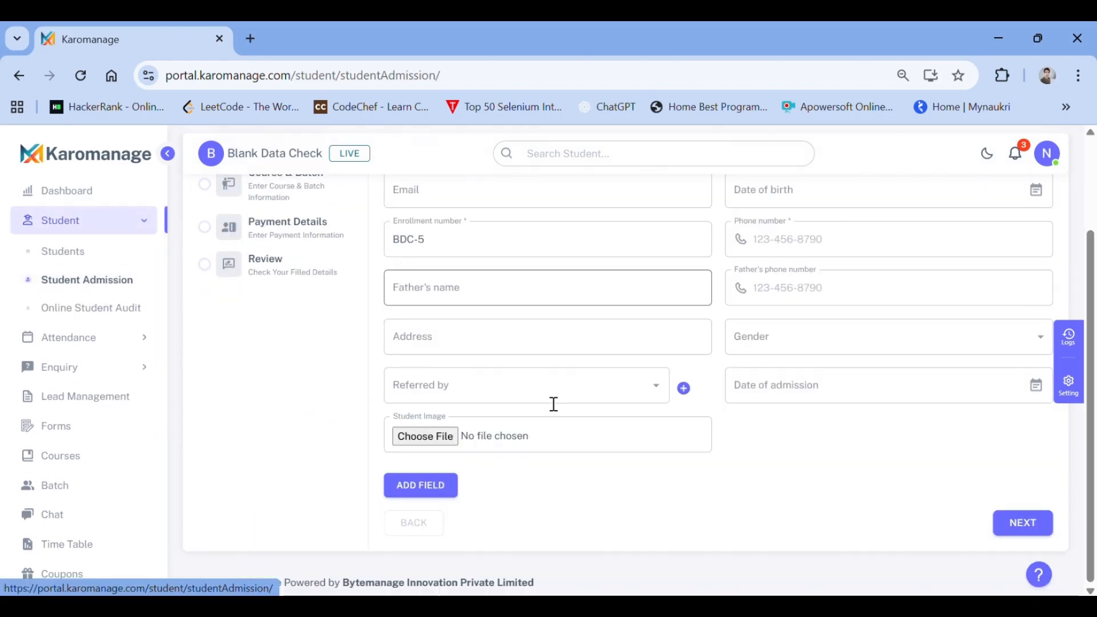
{"action": "scroll", "coordinate": [554, 404], "scroll_direction": "up", "scroll_amount": 2}
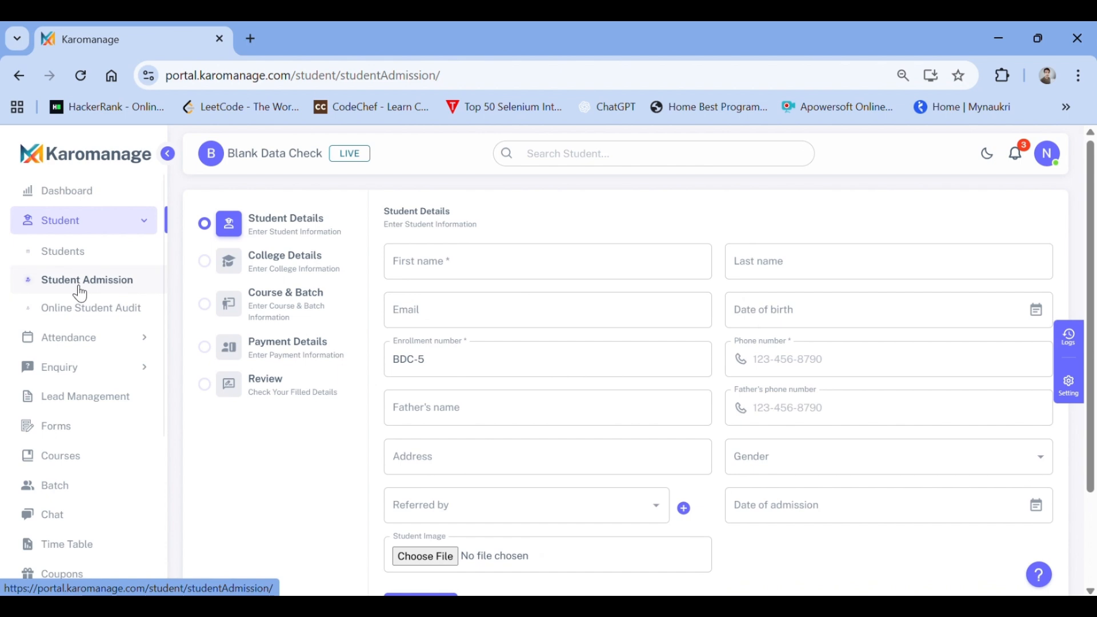
Step: Enter the new student's first name and phone number, and proceed to the course and batch selection
{"action": "left_click", "coordinate": [400, 273]}
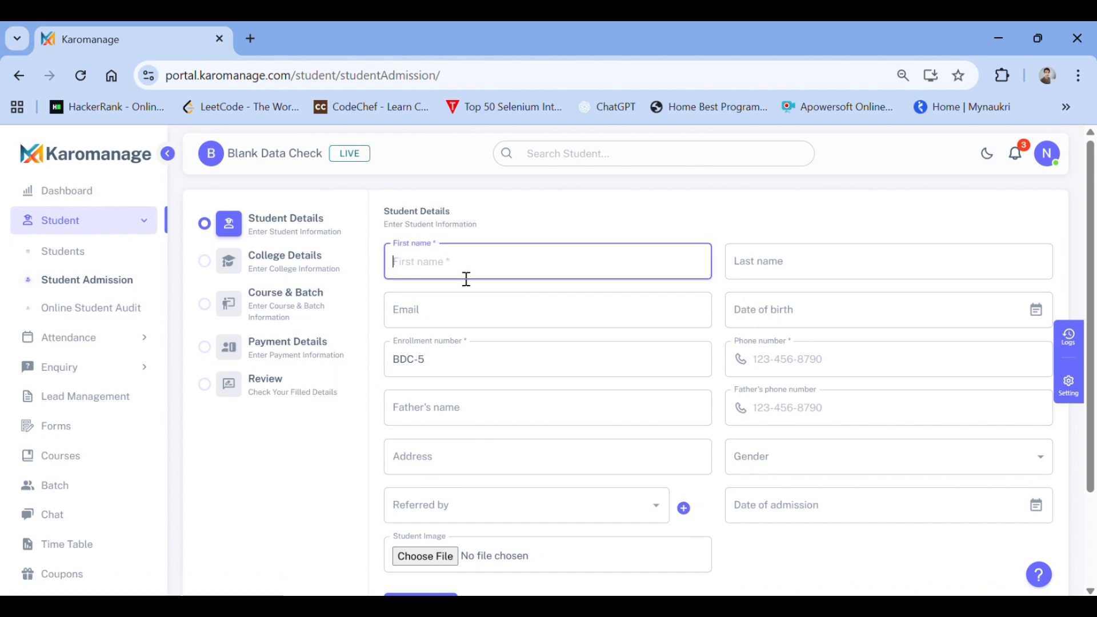
{"action": "scroll", "coordinate": [466, 279], "scroll_direction": "down", "scroll_amount": 2}
{"action": "scroll", "coordinate": [467, 279], "scroll_direction": "up", "scroll_amount": 2}
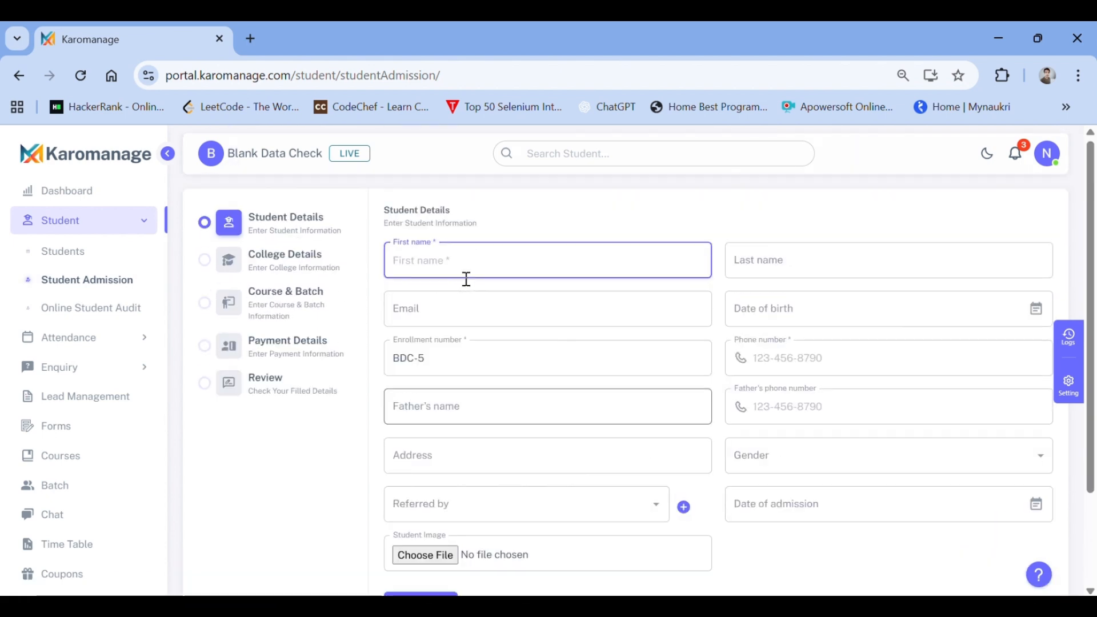
{"action": "scroll", "coordinate": [466, 279], "scroll_direction": "down", "scroll_amount": 2}
{"action": "scroll", "coordinate": [466, 279], "scroll_direction": "up", "scroll_amount": 2}
{"action": "scroll", "coordinate": [466, 279], "scroll_direction": "down", "scroll_amount": 2}
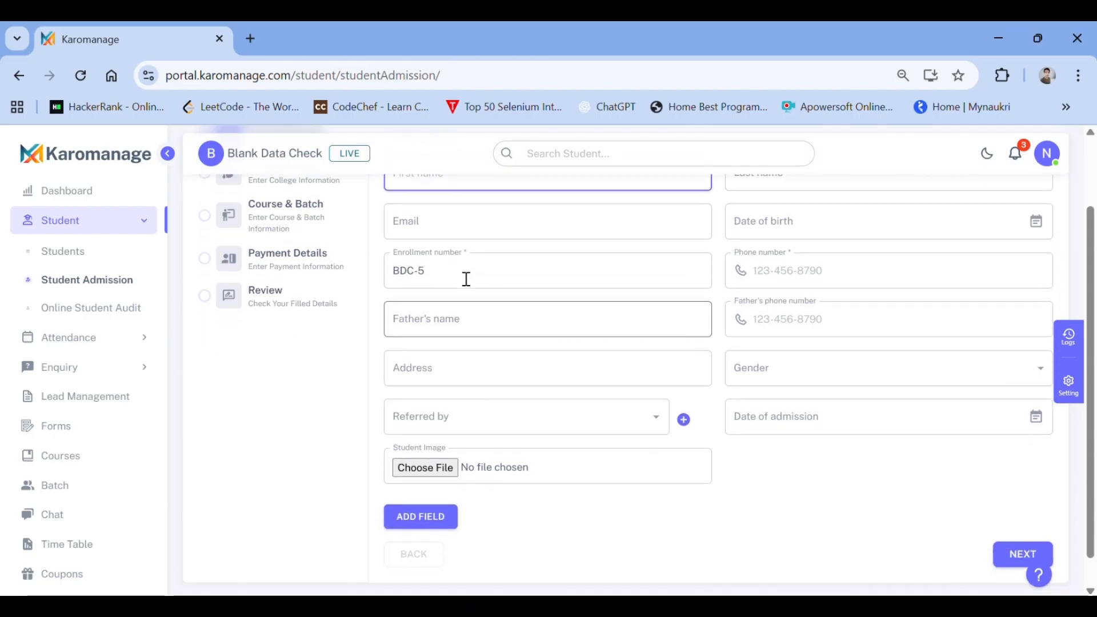
{"action": "scroll", "coordinate": [466, 279], "scroll_direction": "down", "scroll_amount": 1}
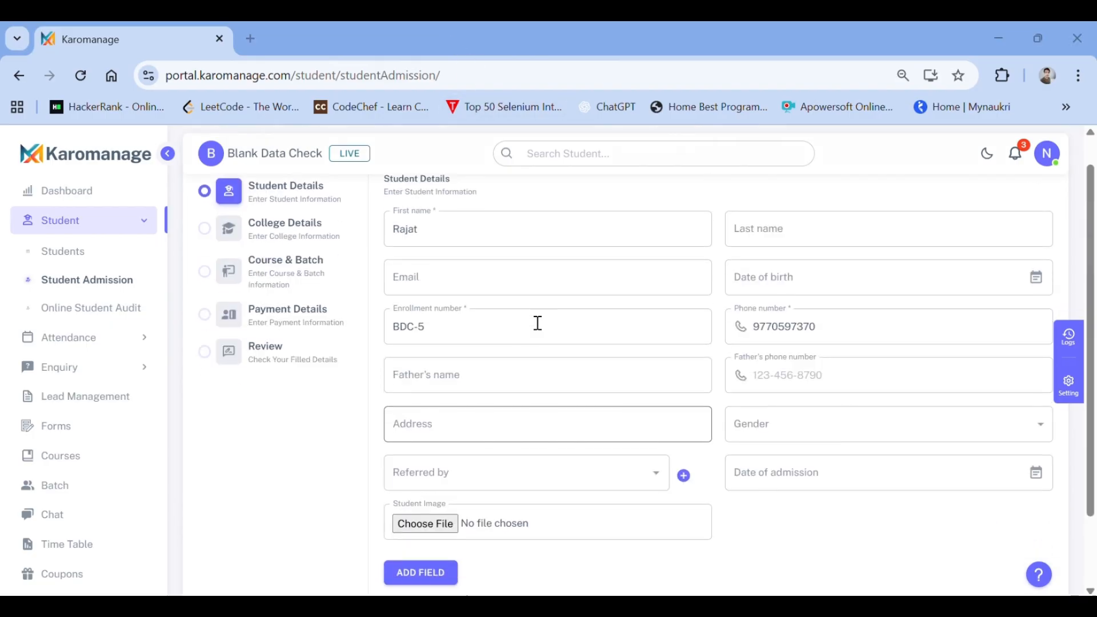
{"action": "scroll", "coordinate": [536, 322], "scroll_direction": "down", "scroll_amount": 3}
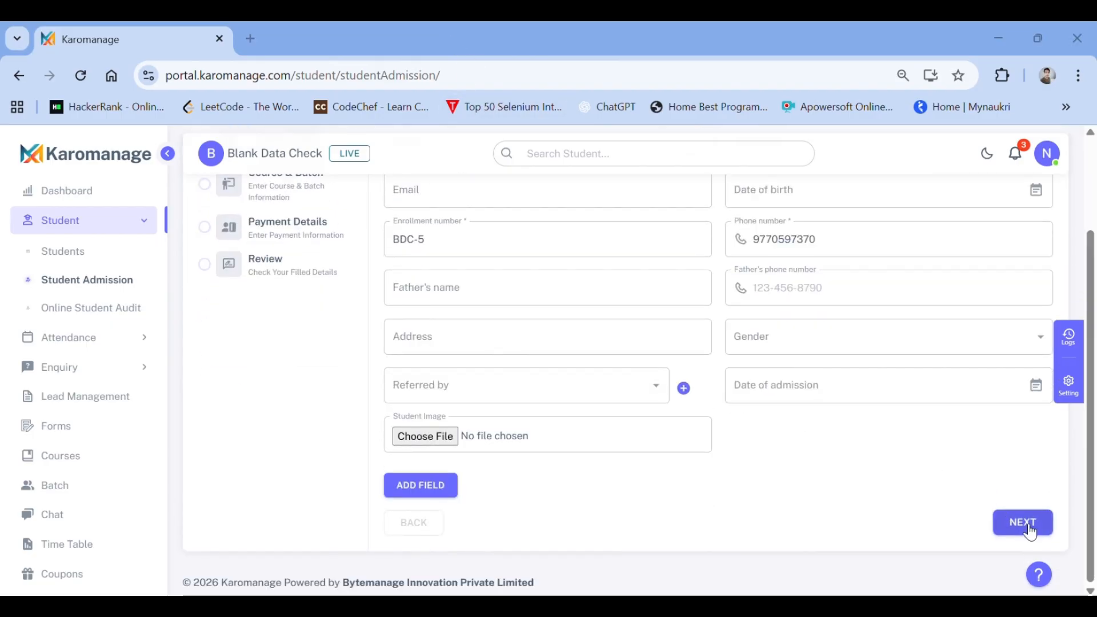
{"action": "left_click", "coordinate": [1023, 522]}
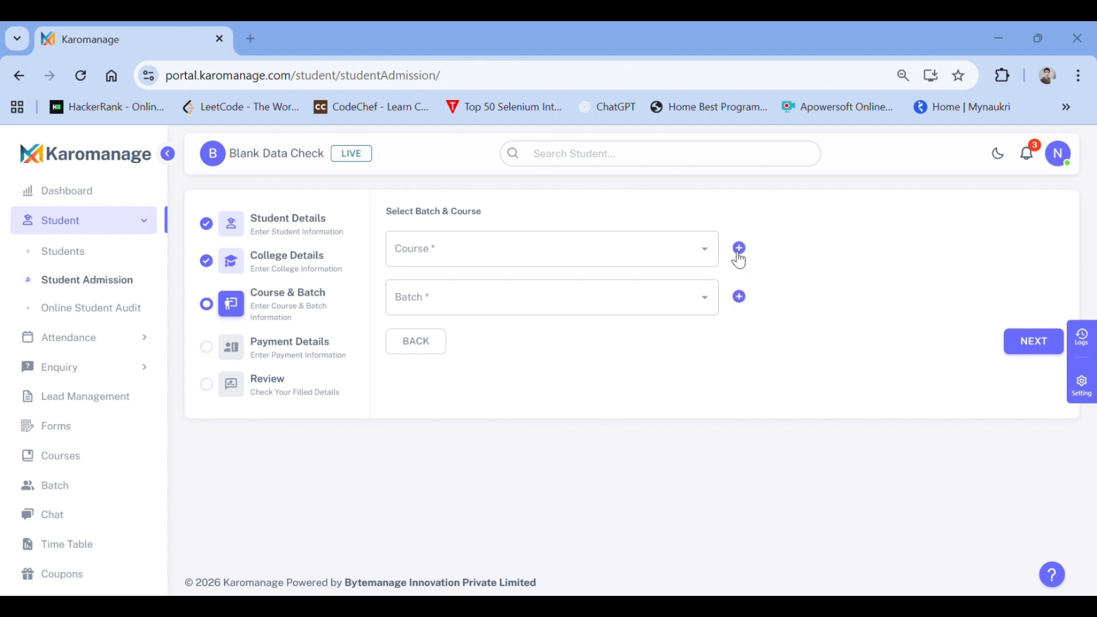
Step: Assign the student to the course pgdca and the batch mca, and proceed to the payment details
{"action": "left_click", "coordinate": [510, 249]}
{"action": "left_click", "coordinate": [434, 414]}
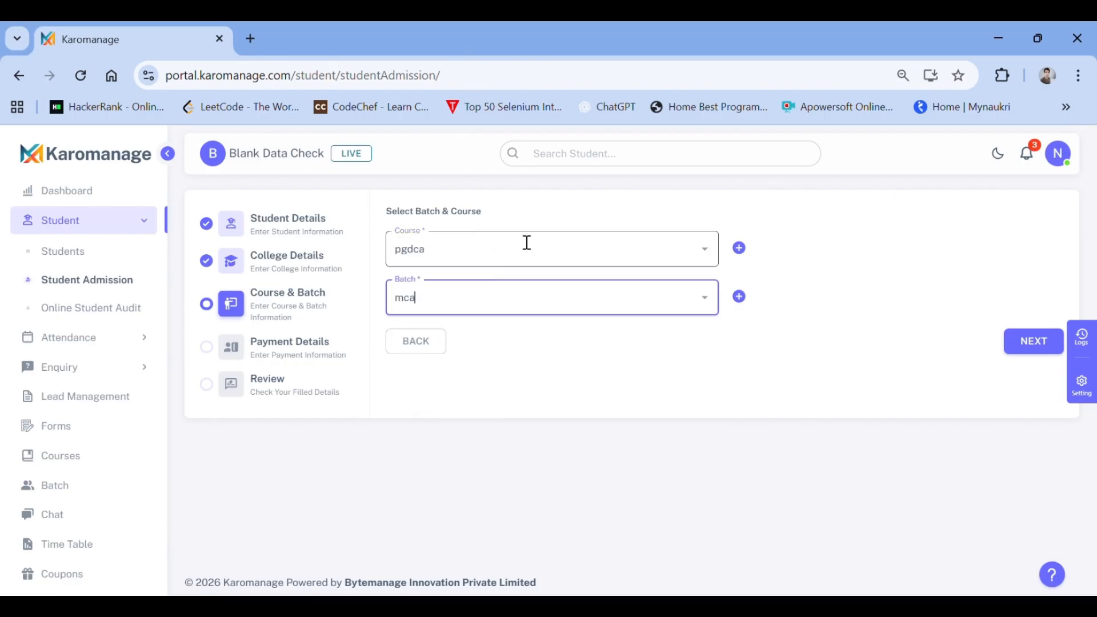
{"action": "left_click", "coordinate": [1036, 340]}
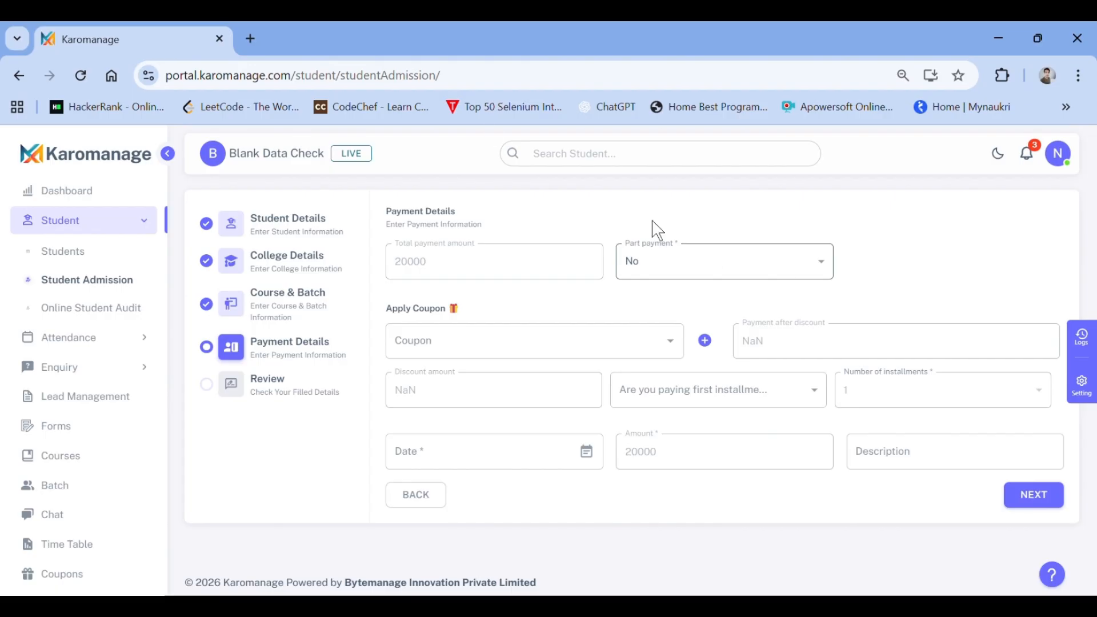
Step: Set the part payment to Yes and the division of installments to Custom
{"action": "left_click", "coordinate": [695, 279]}
{"action": "left_click", "coordinate": [694, 295]}
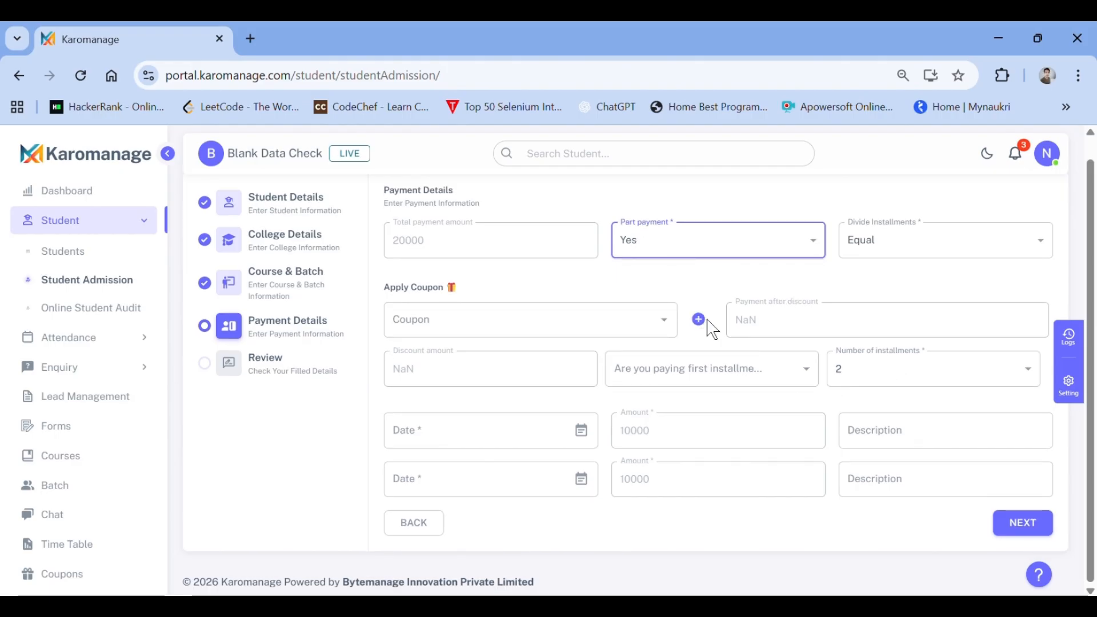
{"action": "left_click", "coordinate": [919, 244]}
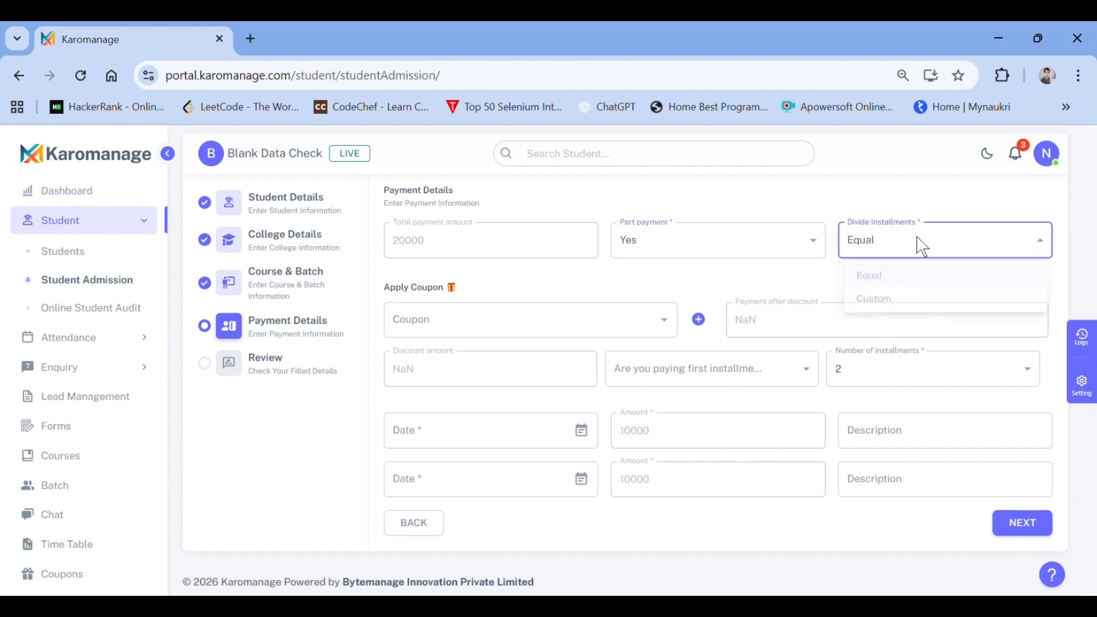
{"action": "left_click", "coordinate": [897, 304]}
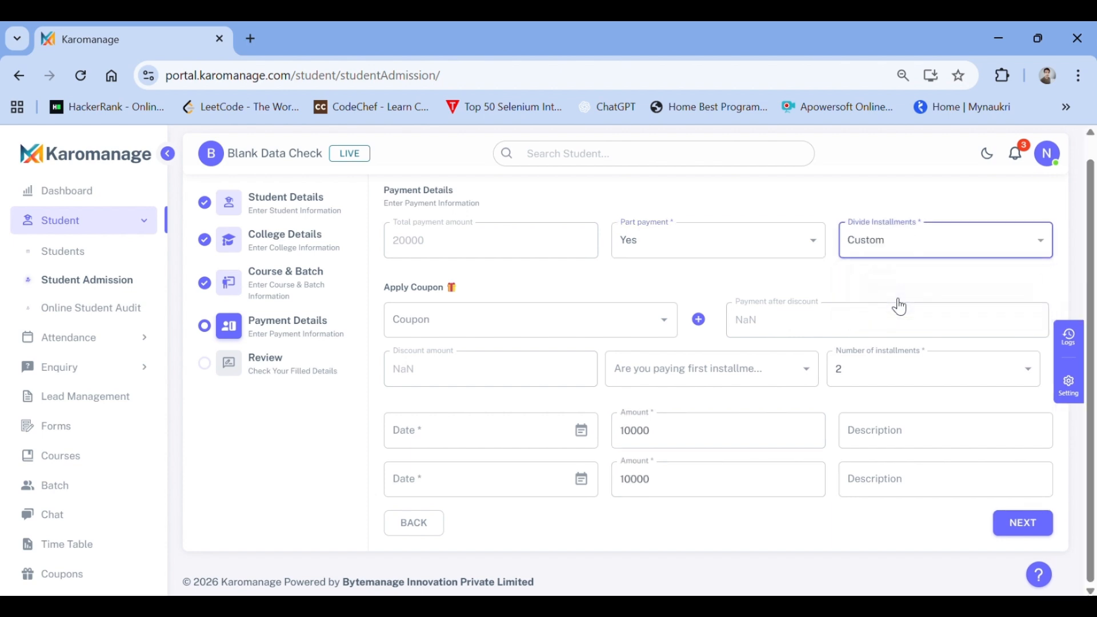
Step: Check the coupon choices, and record the first installment as paid in cash with both installments dated 05/02/2026
{"action": "left_click", "coordinate": [660, 325]}
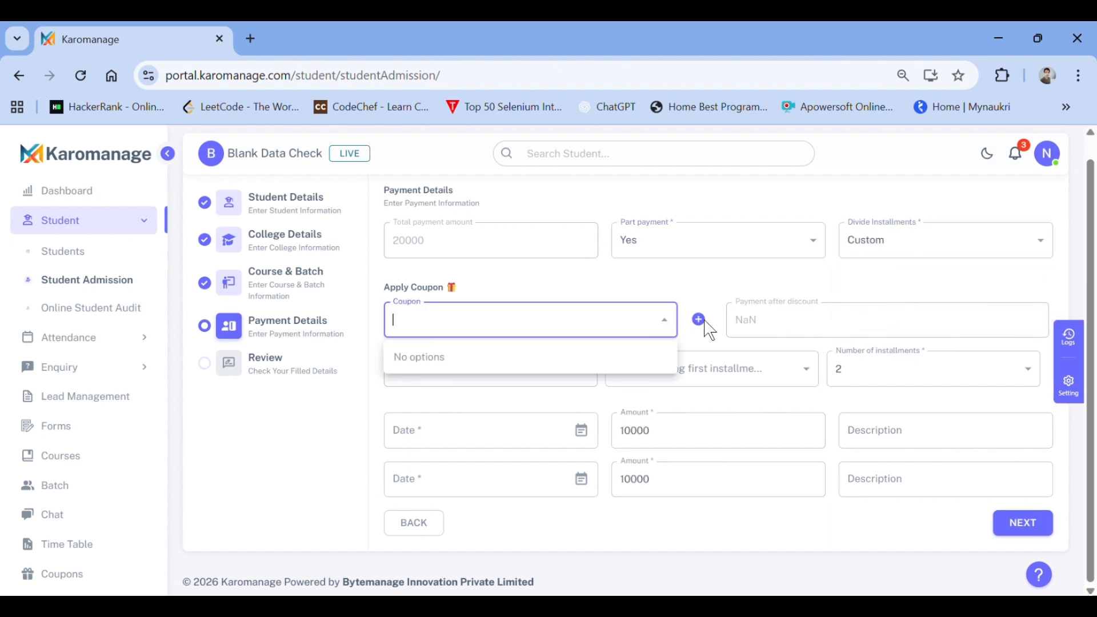
{"action": "left_click", "coordinate": [699, 337]}
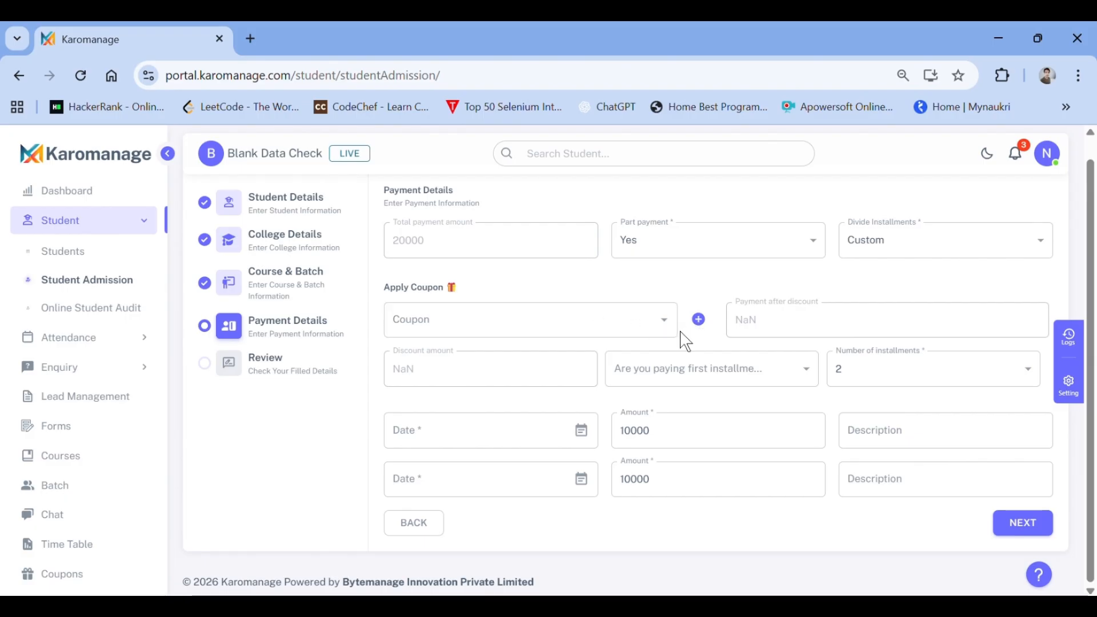
{"action": "left_click", "coordinate": [699, 381]}
{"action": "left_click", "coordinate": [695, 405]}
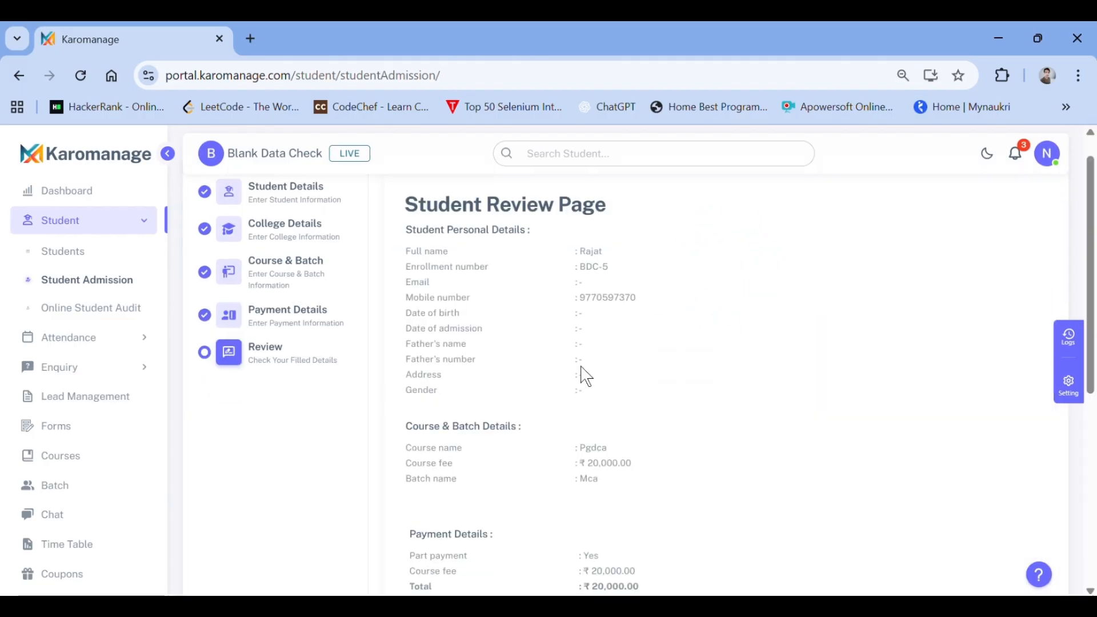
Step: Review the student's personal, course and installment details, and submit the admission
{"action": "scroll", "coordinate": [820, 431], "scroll_direction": "down", "scroll_amount": 7}
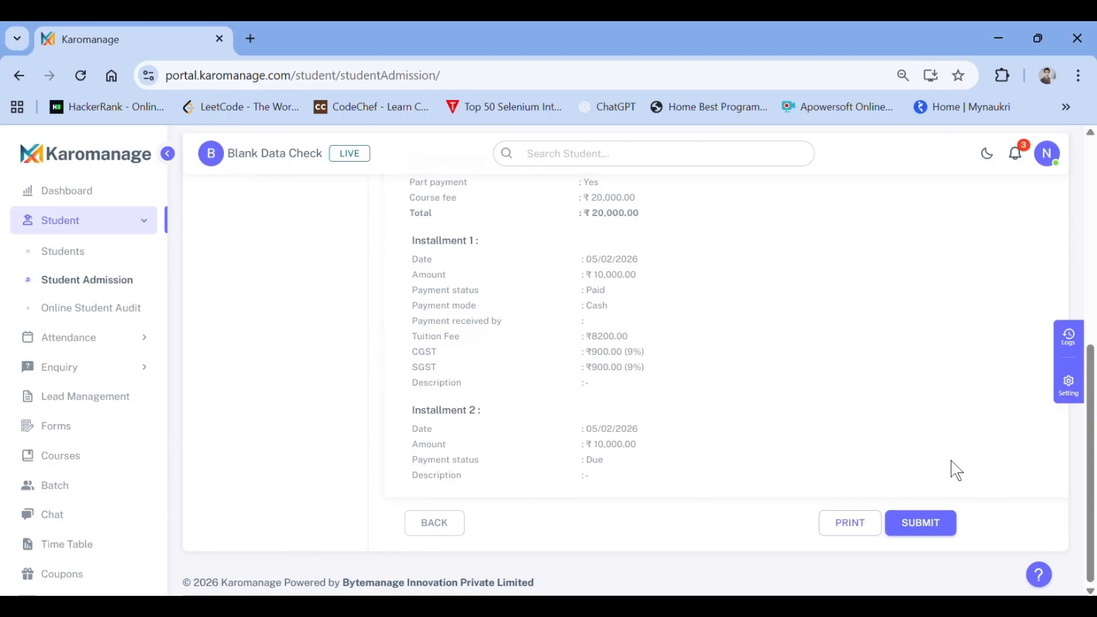
{"action": "scroll", "coordinate": [869, 438], "scroll_direction": "up", "scroll_amount": 4}
{"action": "scroll", "coordinate": [869, 438], "scroll_direction": "down", "scroll_amount": 4}
{"action": "left_click", "coordinate": [917, 519]}
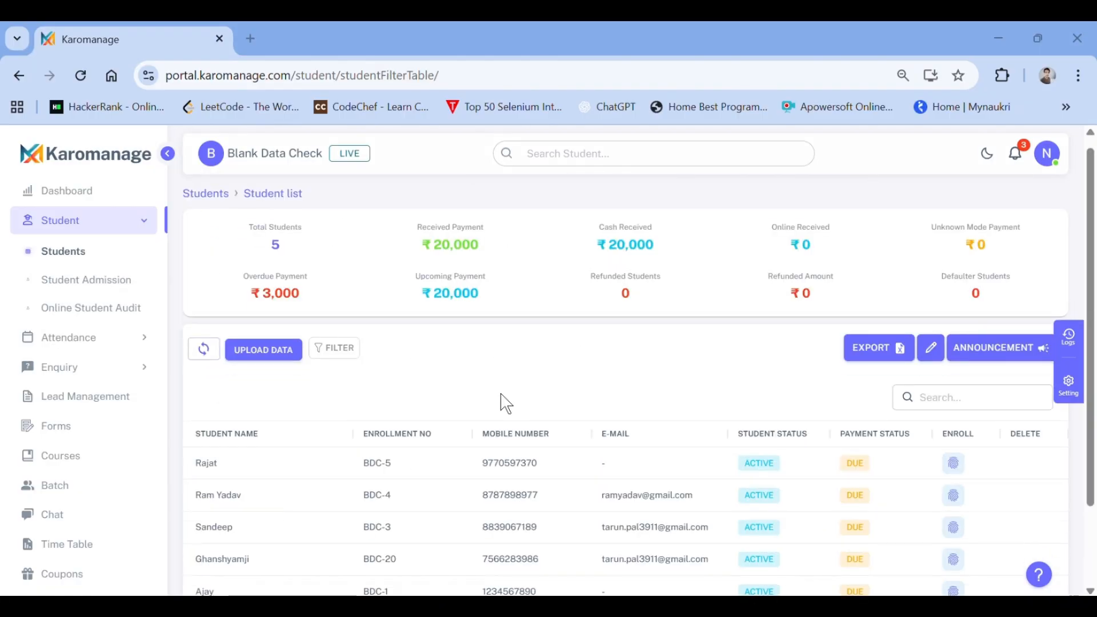
Step: Look through the student list and its payment totals, and open the newly admitted student's record
{"action": "scroll", "coordinate": [505, 403], "scroll_direction": "down", "scroll_amount": 2}
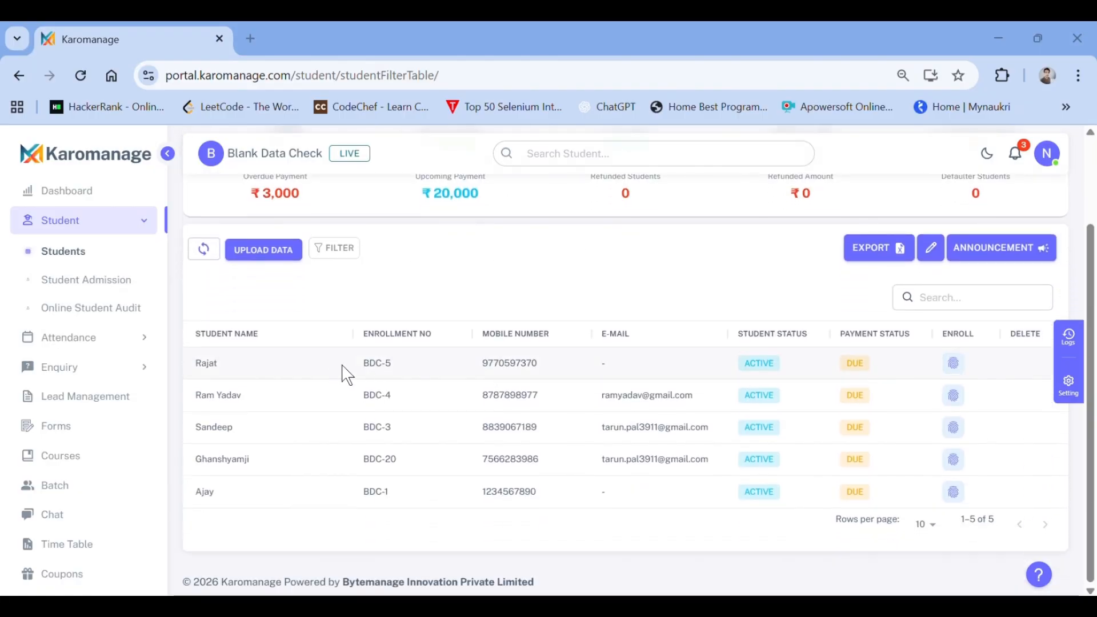
{"action": "scroll", "coordinate": [345, 374], "scroll_direction": "up", "scroll_amount": 2}
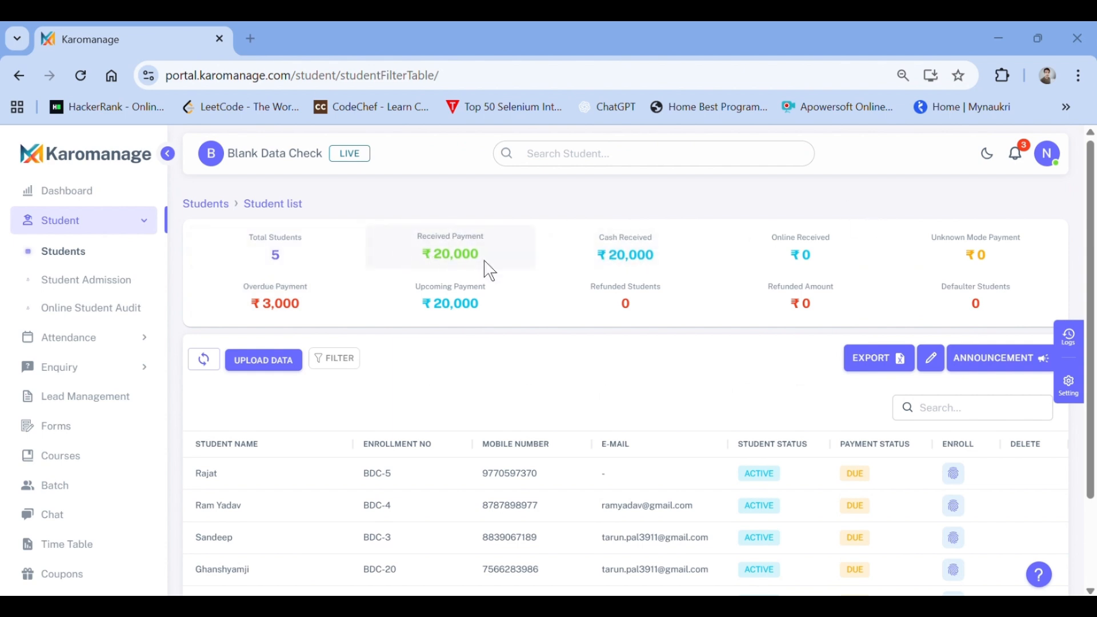
{"action": "scroll", "coordinate": [580, 335], "scroll_direction": "down", "scroll_amount": 2}
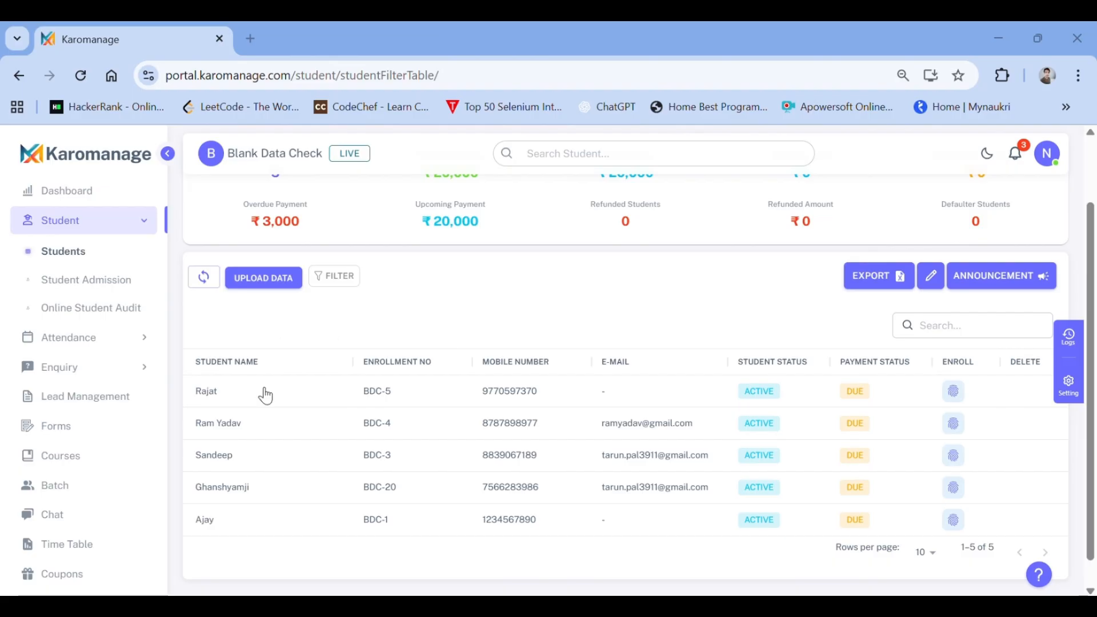
{"action": "left_click", "coordinate": [346, 405]}
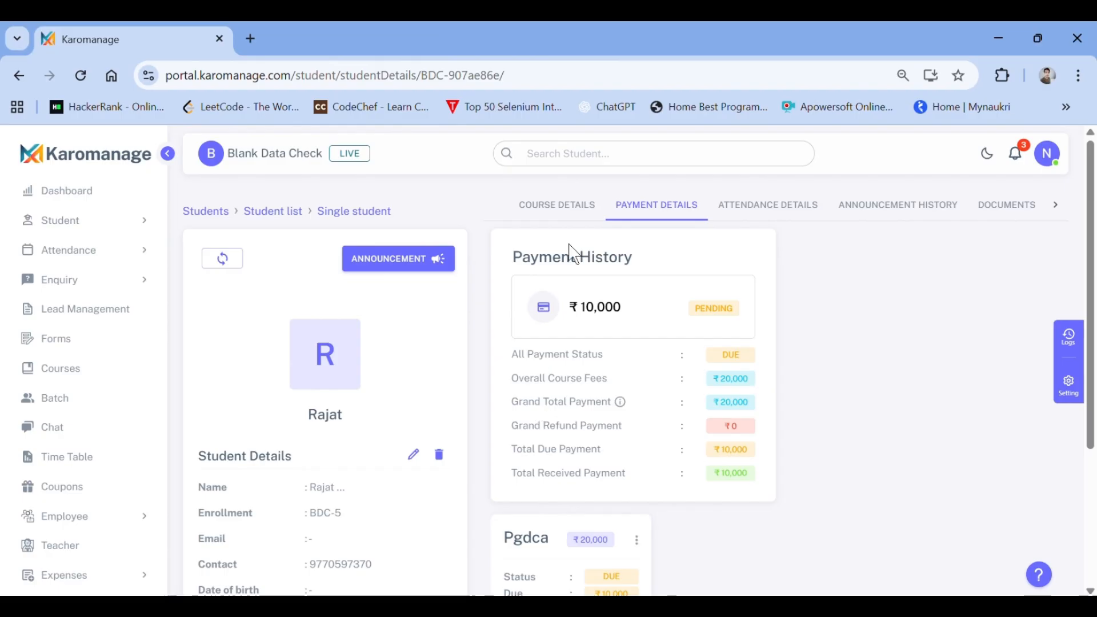
Step: Examine the student's enrolled courses and the payment history with the Pgdca fee breakdown
{"action": "left_click", "coordinate": [558, 219]}
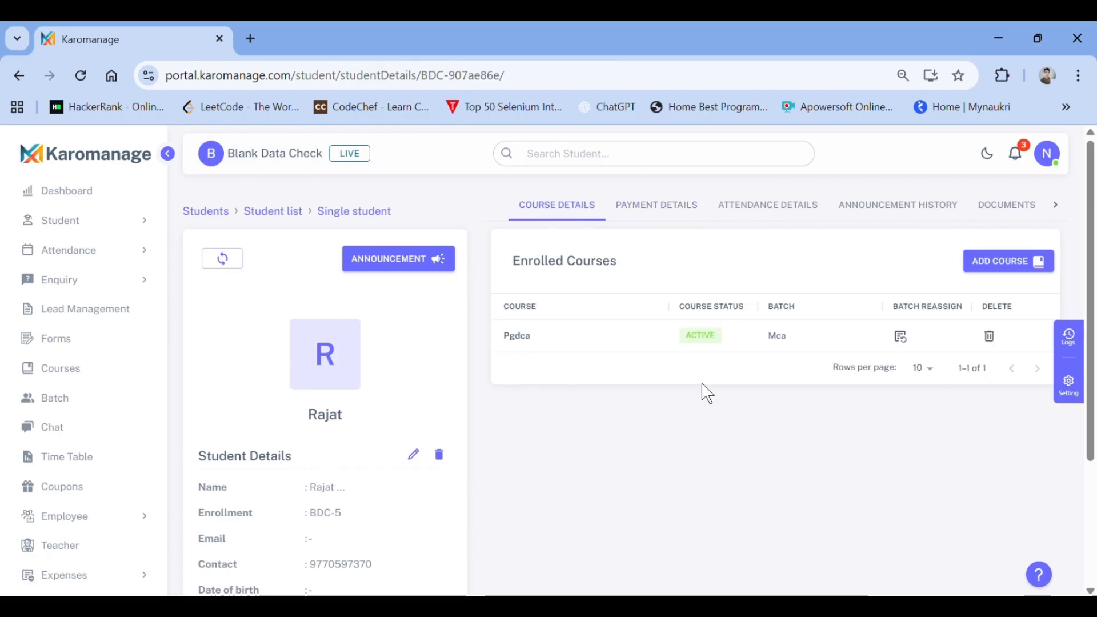
{"action": "left_click", "coordinate": [659, 217]}
{"action": "scroll", "coordinate": [743, 389], "scroll_direction": "down", "scroll_amount": 3}
{"action": "scroll", "coordinate": [743, 389], "scroll_direction": "up", "scroll_amount": 3}
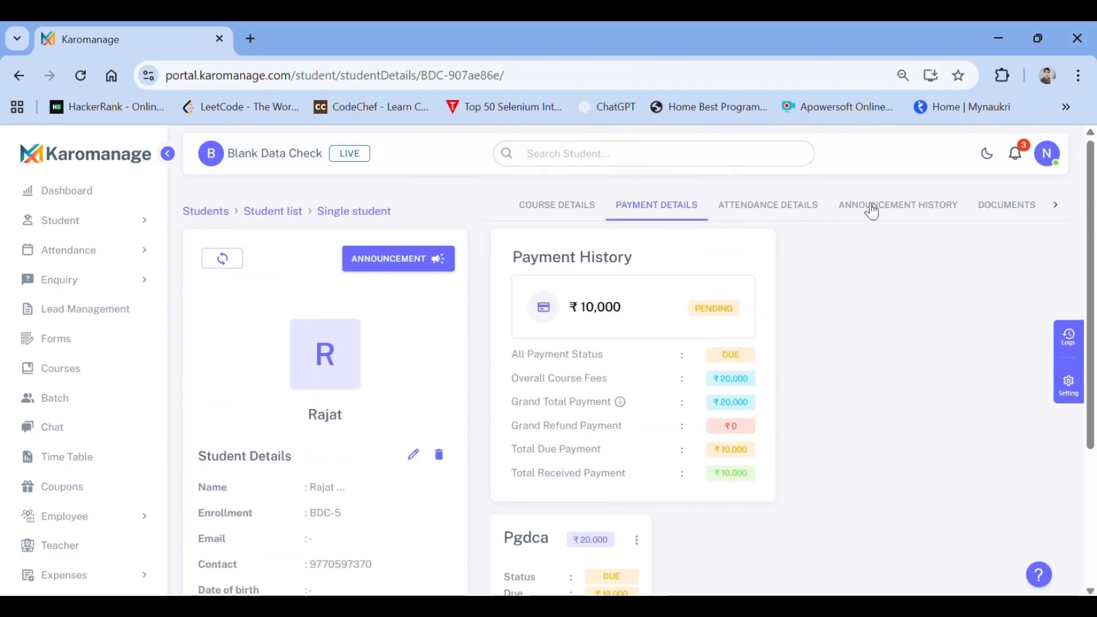
{"action": "scroll", "coordinate": [869, 209], "scroll_direction": "right", "scroll_amount": 1}
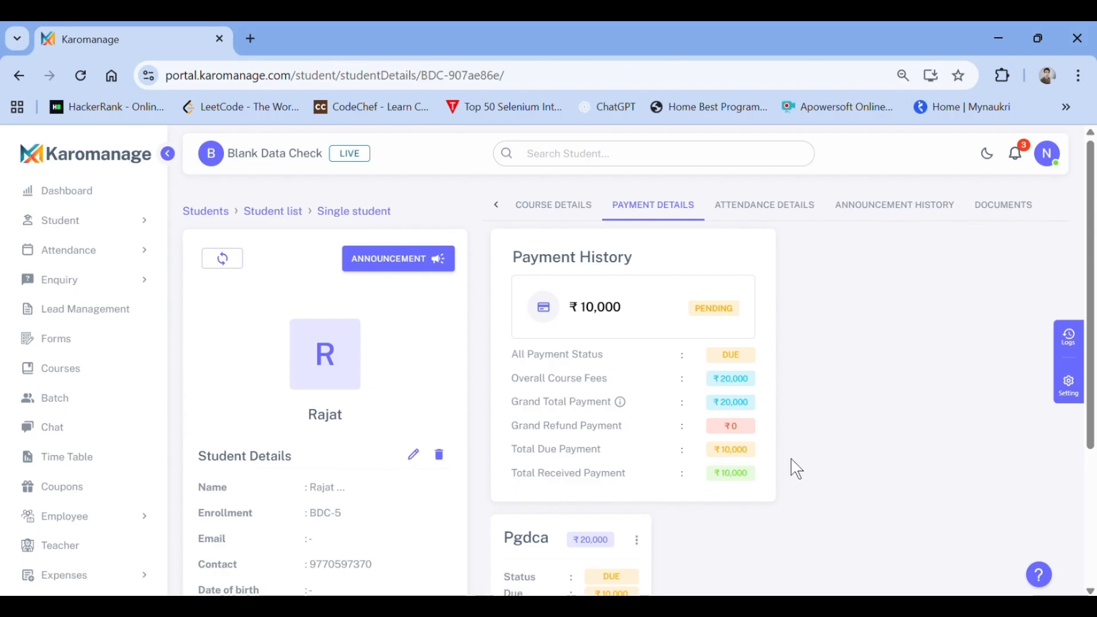
{"action": "scroll", "coordinate": [796, 468], "scroll_direction": "down", "scroll_amount": 4}
{"action": "scroll", "coordinate": [796, 468], "scroll_direction": "up", "scroll_amount": 2}
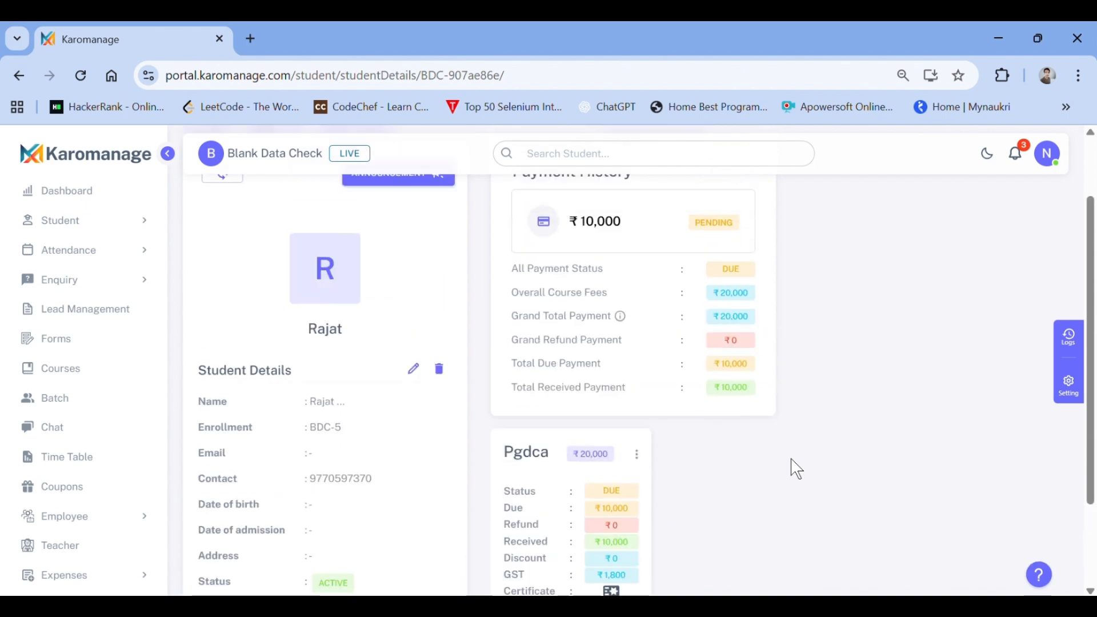
Step: Examine the student's payment history and Pgdca fee breakdown, and check the update and refund options for the course payment
{"action": "scroll", "coordinate": [796, 467], "scroll_direction": "down", "scroll_amount": 1}
{"action": "scroll", "coordinate": [795, 468], "scroll_direction": "up", "scroll_amount": 3}
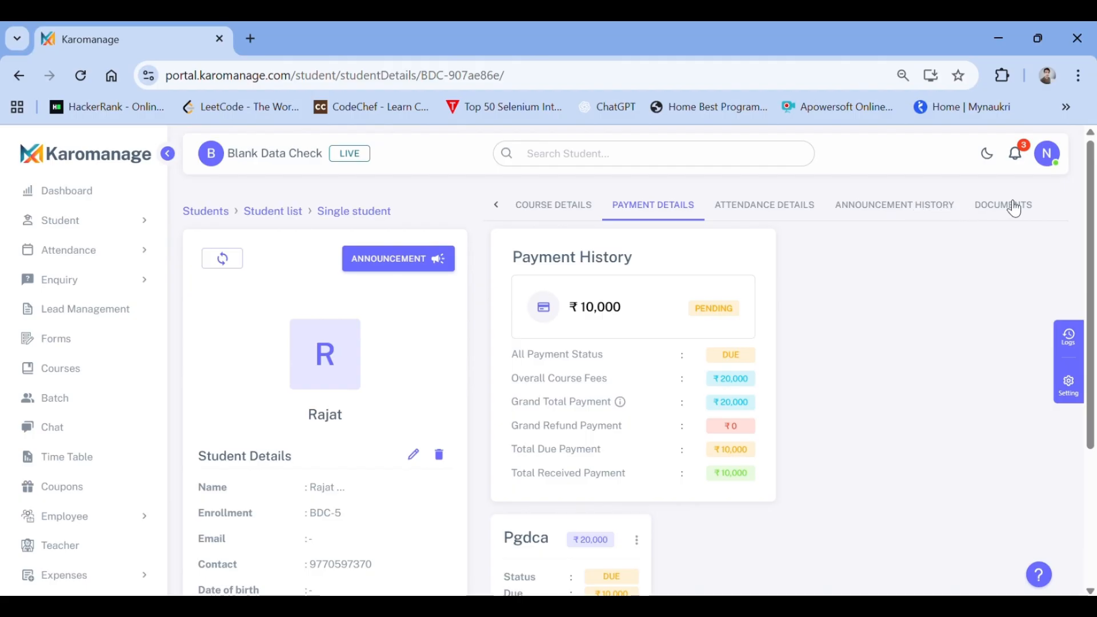
{"action": "scroll", "coordinate": [821, 471], "scroll_direction": "down", "scroll_amount": 3}
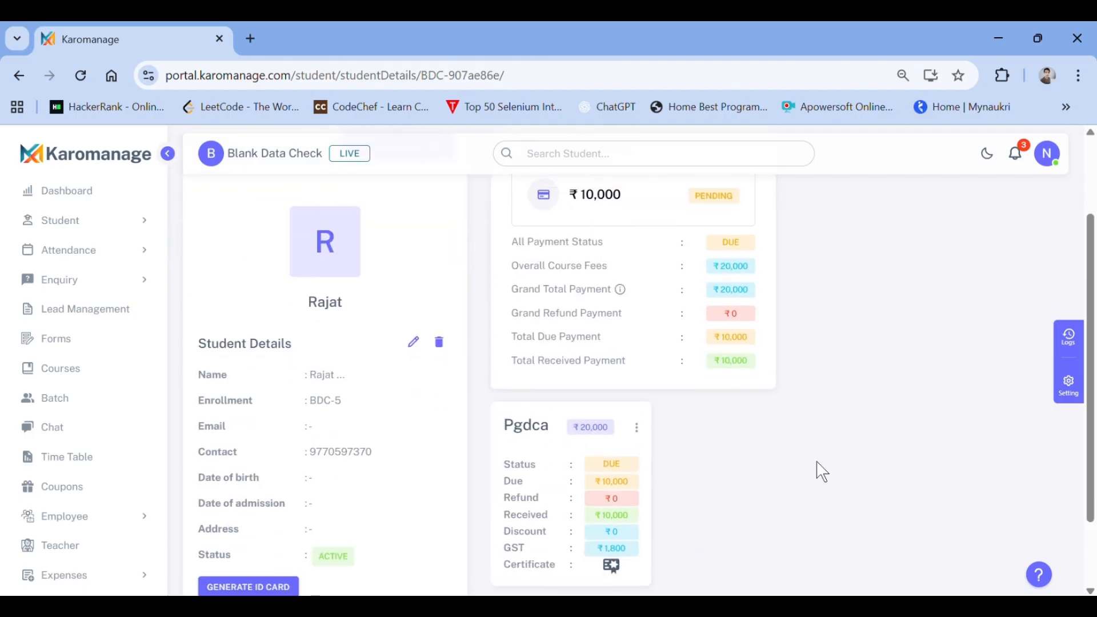
{"action": "scroll", "coordinate": [653, 360], "scroll_direction": "up", "scroll_amount": 3}
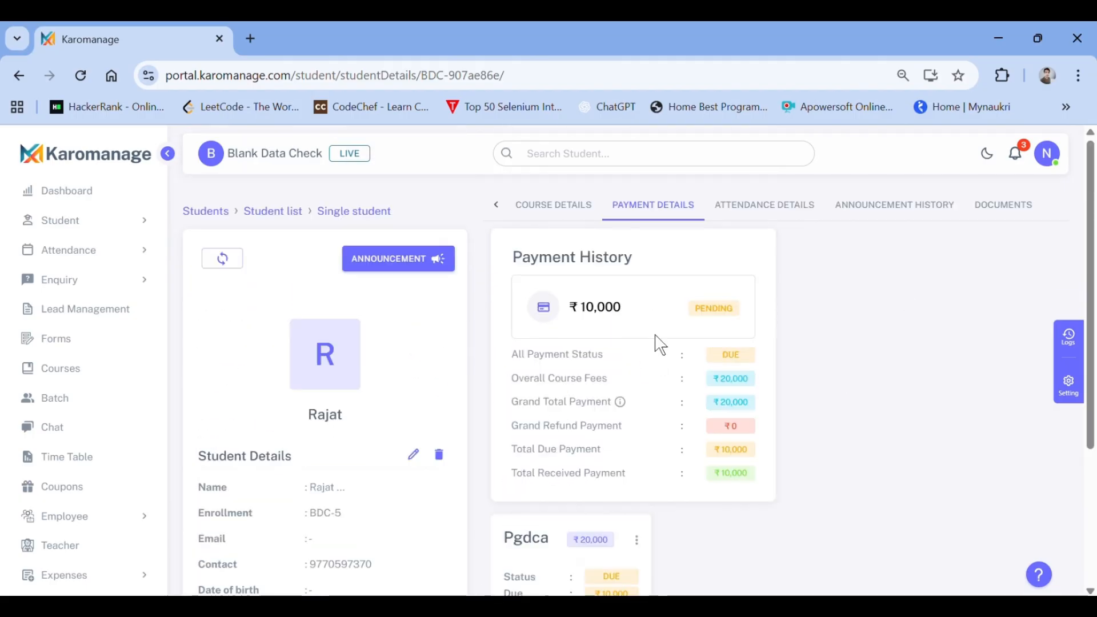
{"action": "scroll", "coordinate": [657, 400], "scroll_direction": "down", "scroll_amount": 2}
{"action": "scroll", "coordinate": [657, 435], "scroll_direction": "up", "scroll_amount": 2}
{"action": "scroll", "coordinate": [654, 434], "scroll_direction": "down", "scroll_amount": 2}
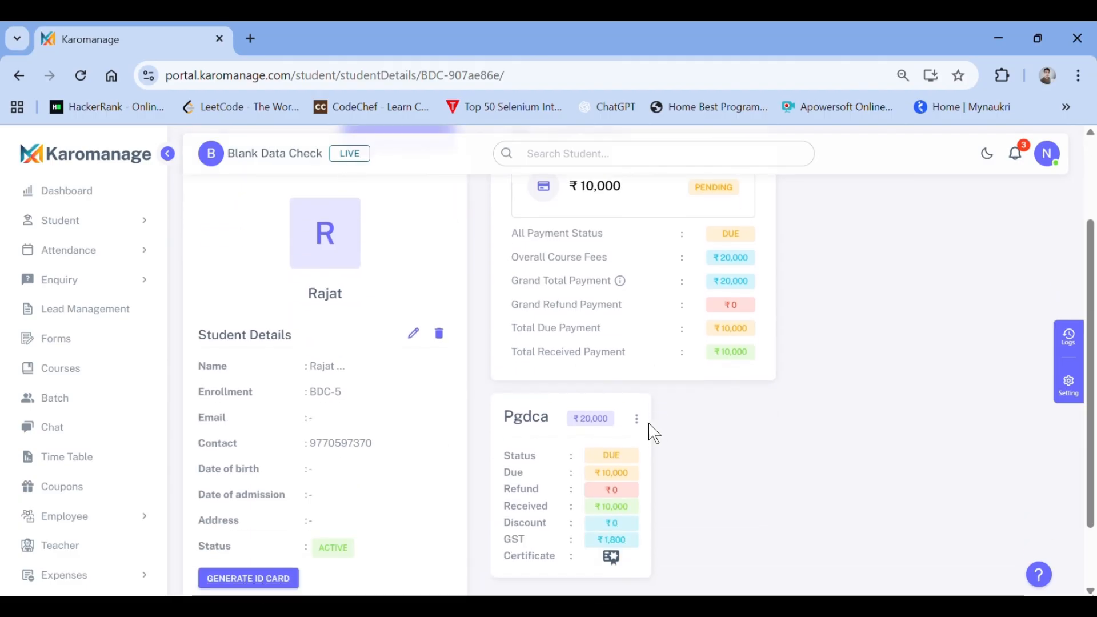
{"action": "left_click", "coordinate": [635, 426]}
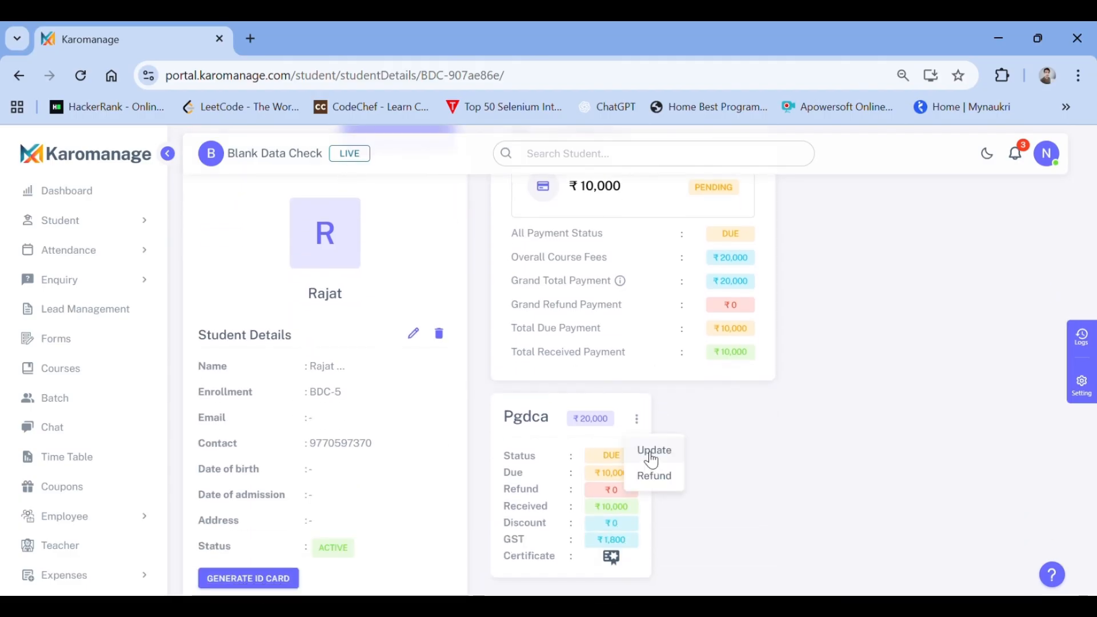
{"action": "left_click", "coordinate": [777, 468]}
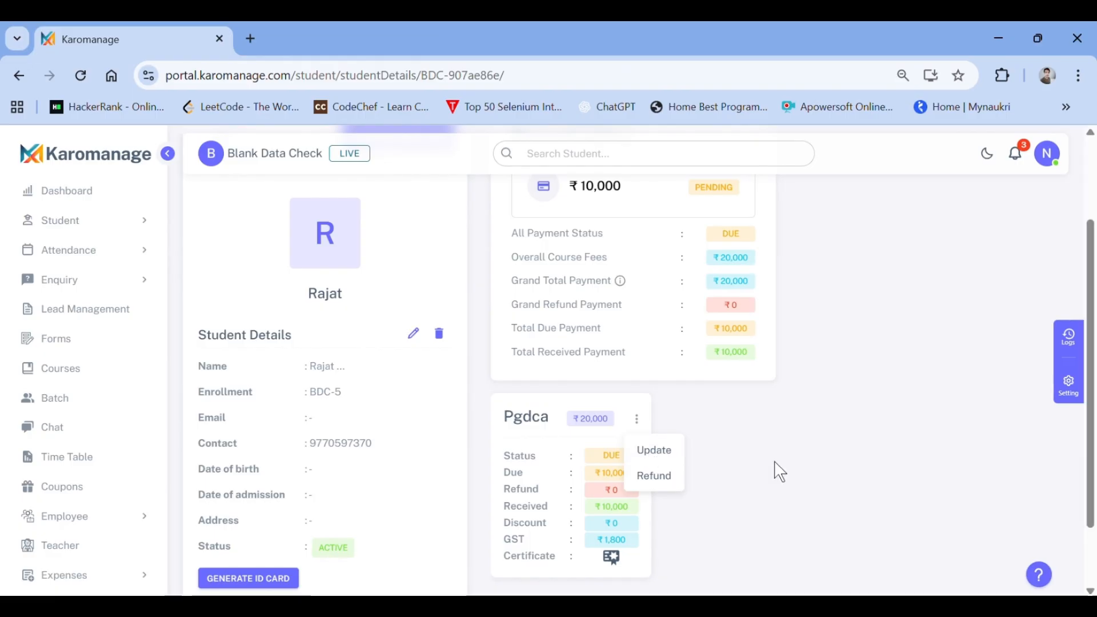
{"action": "scroll", "coordinate": [691, 470], "scroll_direction": "up", "scroll_amount": 2}
Step: Open the employee registration form and look through its personal information fields
{"action": "key", "text": "alt+Left"}
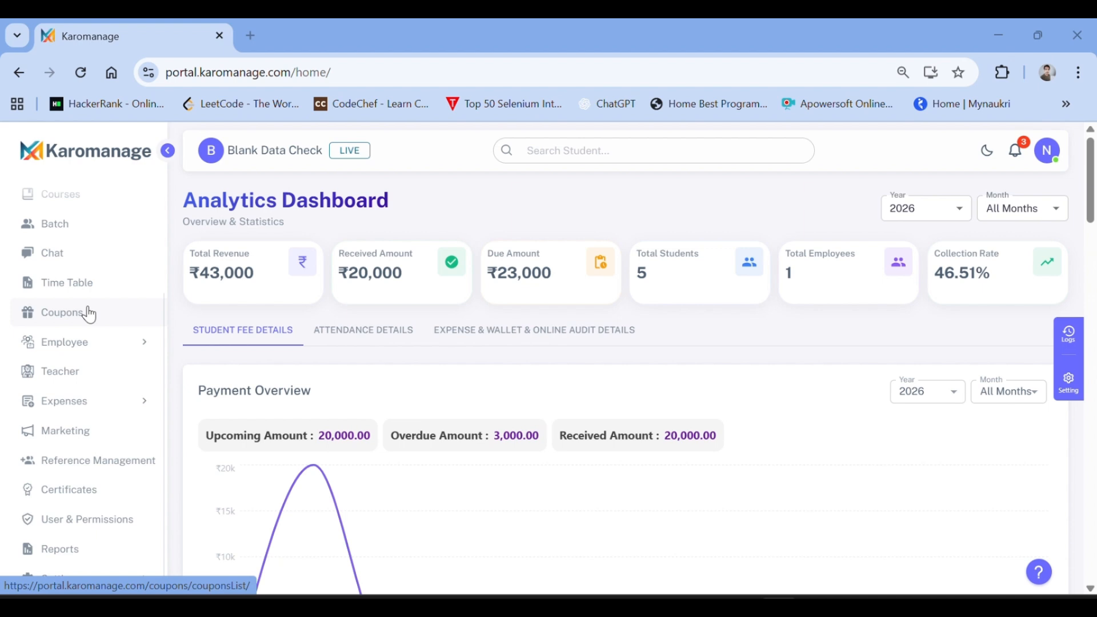
{"action": "left_click", "coordinate": [90, 341]}
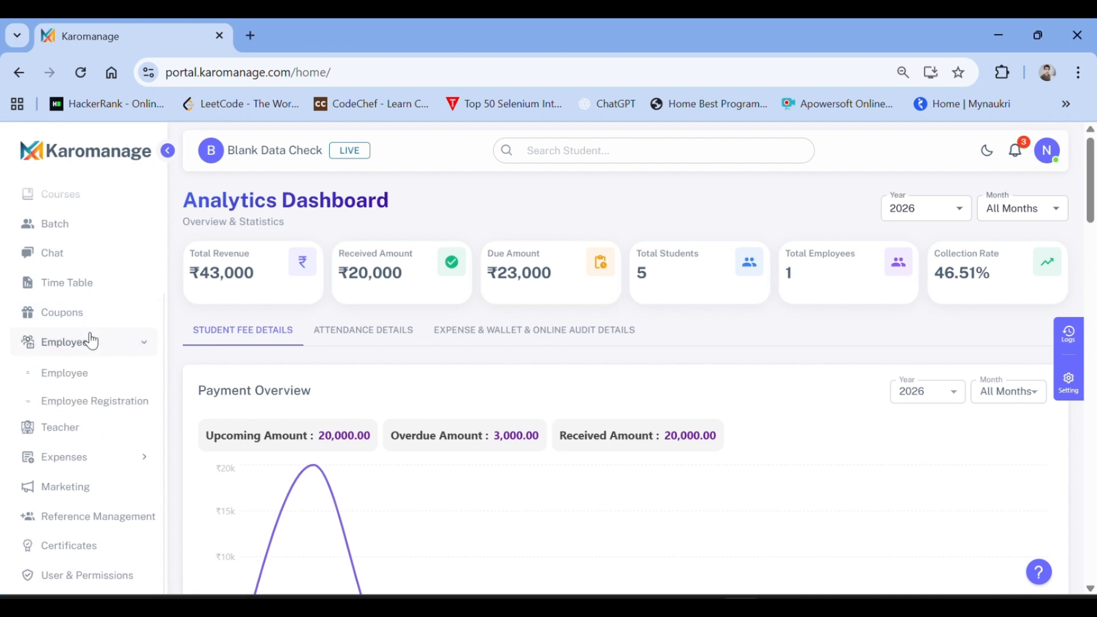
{"action": "left_click", "coordinate": [90, 403]}
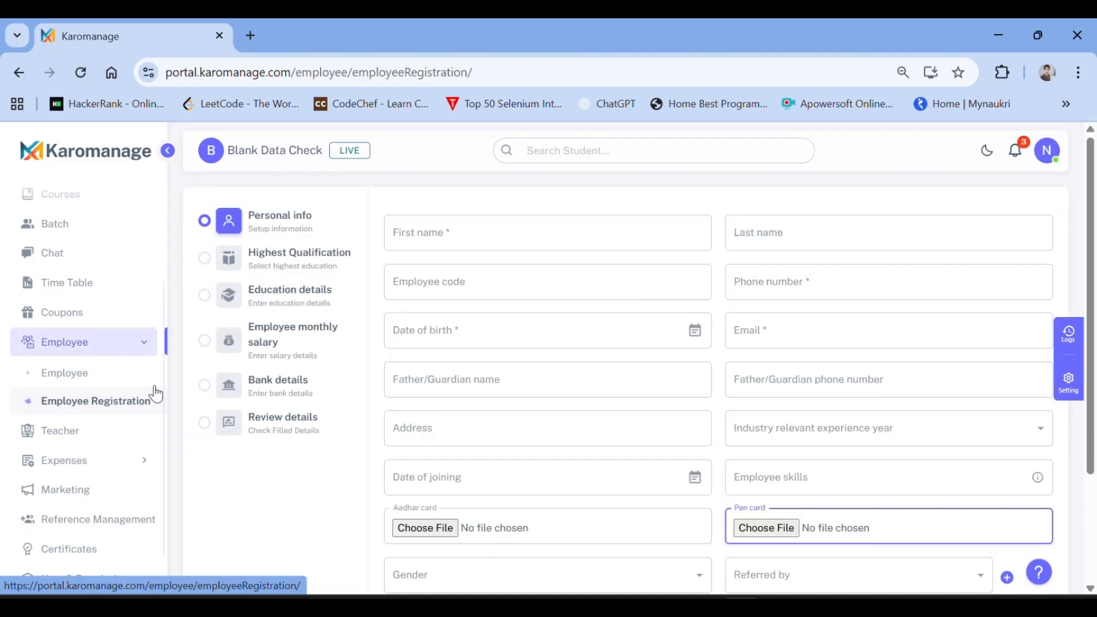
{"action": "scroll", "coordinate": [574, 305], "scroll_direction": "down", "scroll_amount": 1}
{"action": "scroll", "coordinate": [617, 300], "scroll_direction": "up", "scroll_amount": 1}
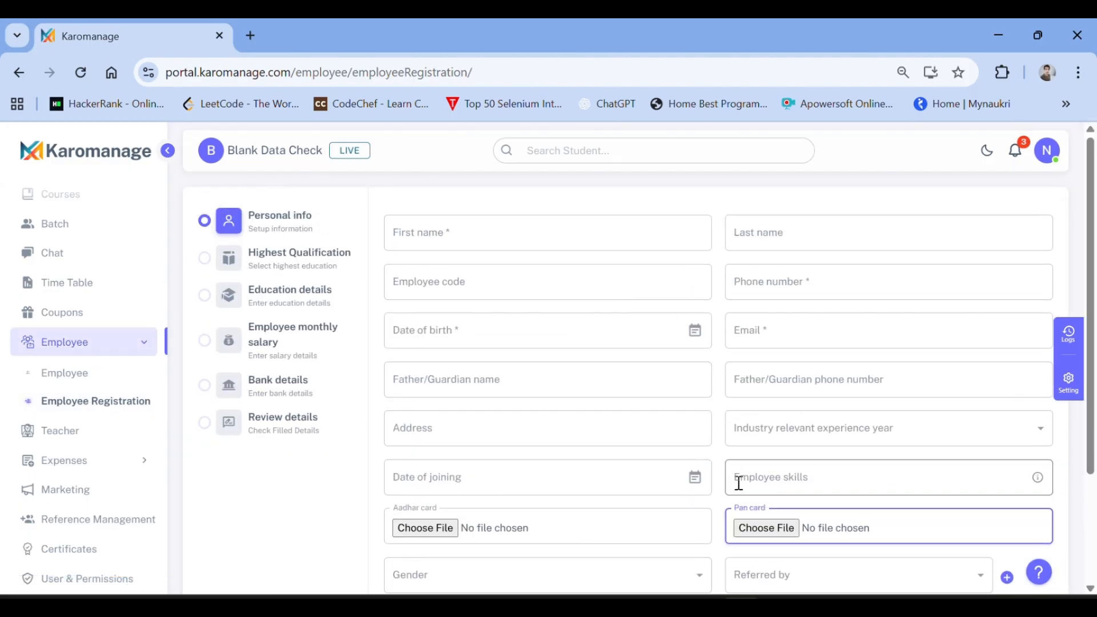
{"action": "scroll", "coordinate": [737, 482], "scroll_direction": "down", "scroll_amount": 2}
{"action": "scroll", "coordinate": [739, 489], "scroll_direction": "down", "scroll_amount": 1}
{"action": "scroll", "coordinate": [726, 469], "scroll_direction": "up", "scroll_amount": 3}
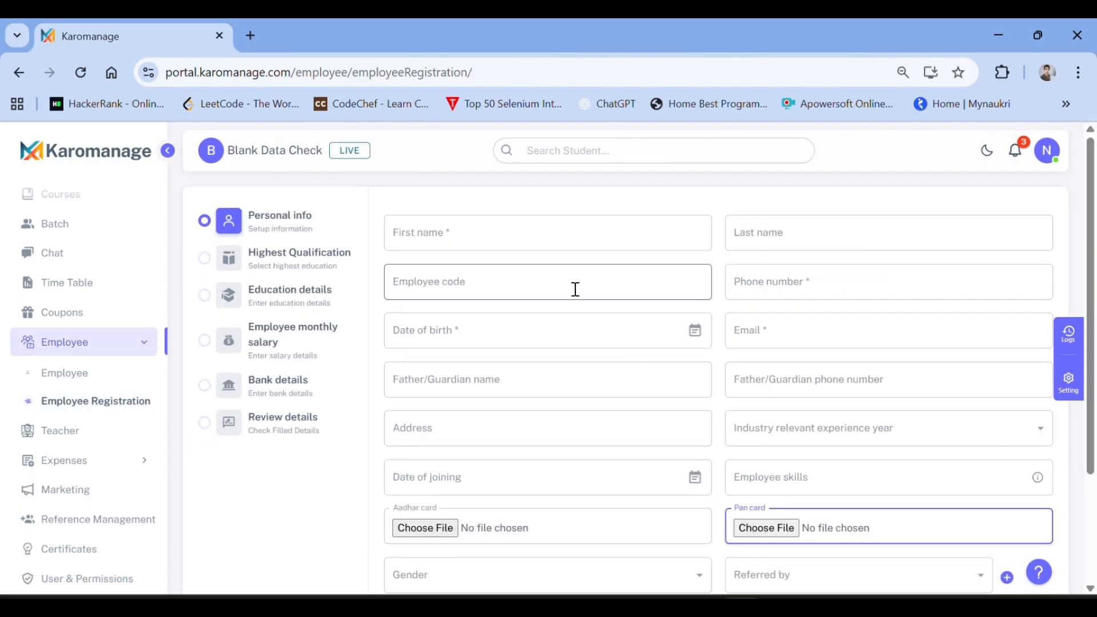
Step: Fill in the new employee's first name, phone number, date of birth and email, and try to continue past the personal information
{"action": "left_click", "coordinate": [451, 40]}
{"action": "scroll", "coordinate": [615, 481], "scroll_direction": "down", "scroll_amount": 1}
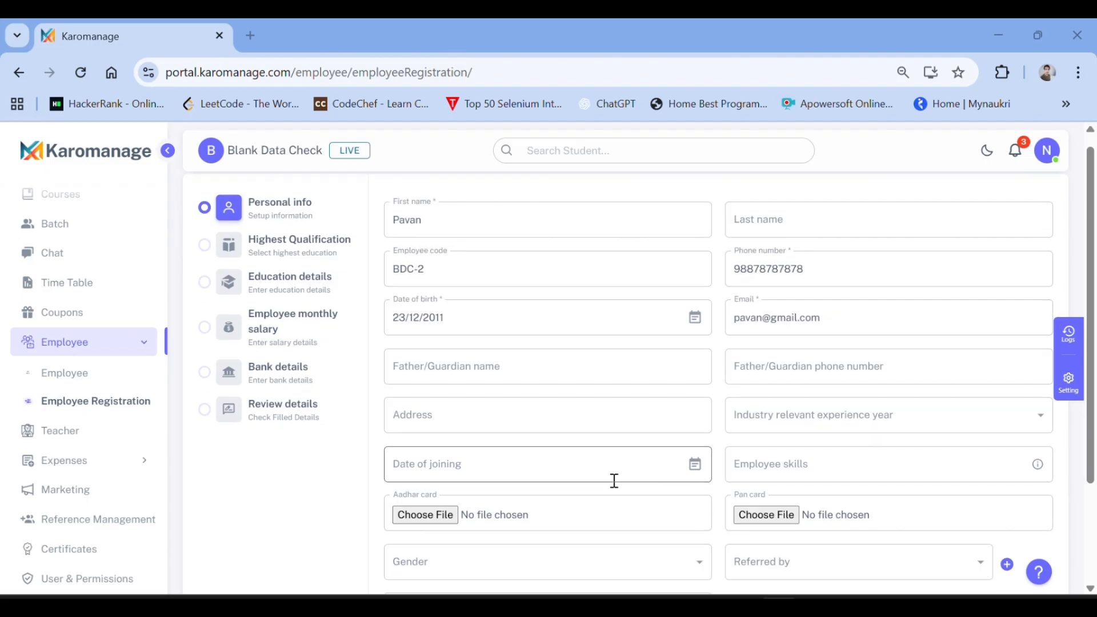
{"action": "scroll", "coordinate": [614, 481], "scroll_direction": "up", "scroll_amount": 1}
{"action": "scroll", "coordinate": [614, 481], "scroll_direction": "down", "scroll_amount": 2}
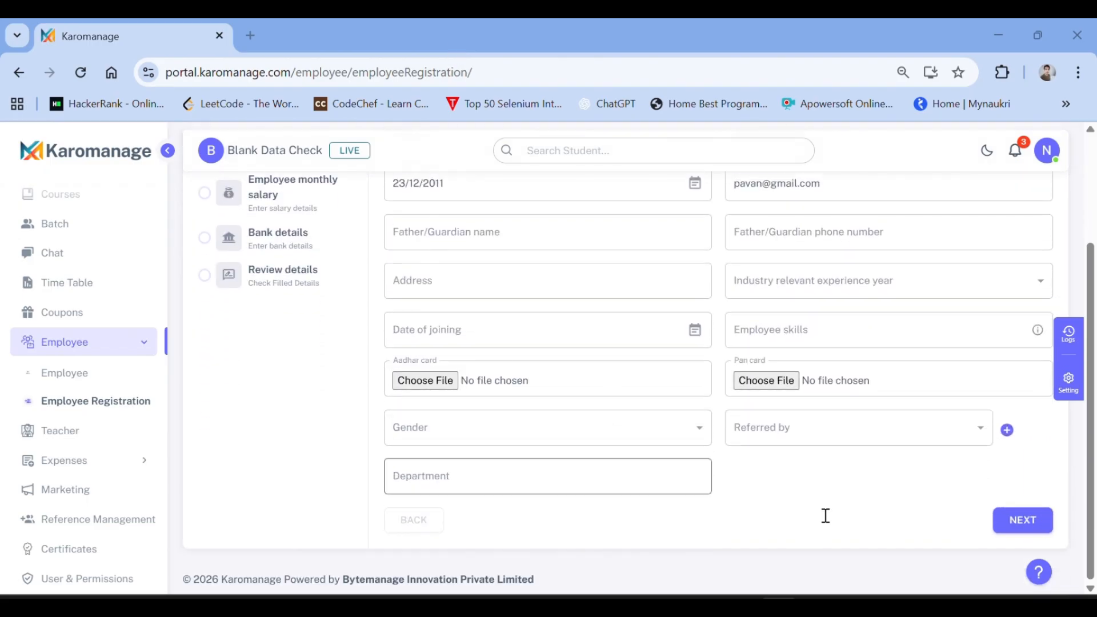
{"action": "left_click", "coordinate": [1022, 520]}
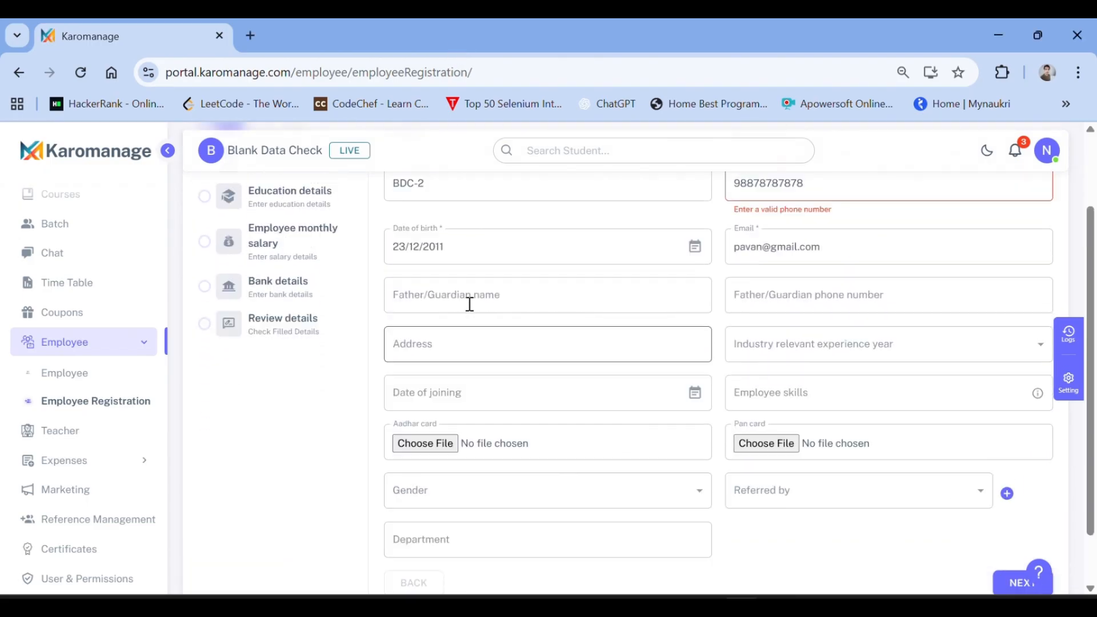
Step: Remove the extra last digit from the employee's phone number and continue to the highest qualification section
{"action": "left_click", "coordinate": [819, 282]}
{"action": "key", "text": "BackSpace"}
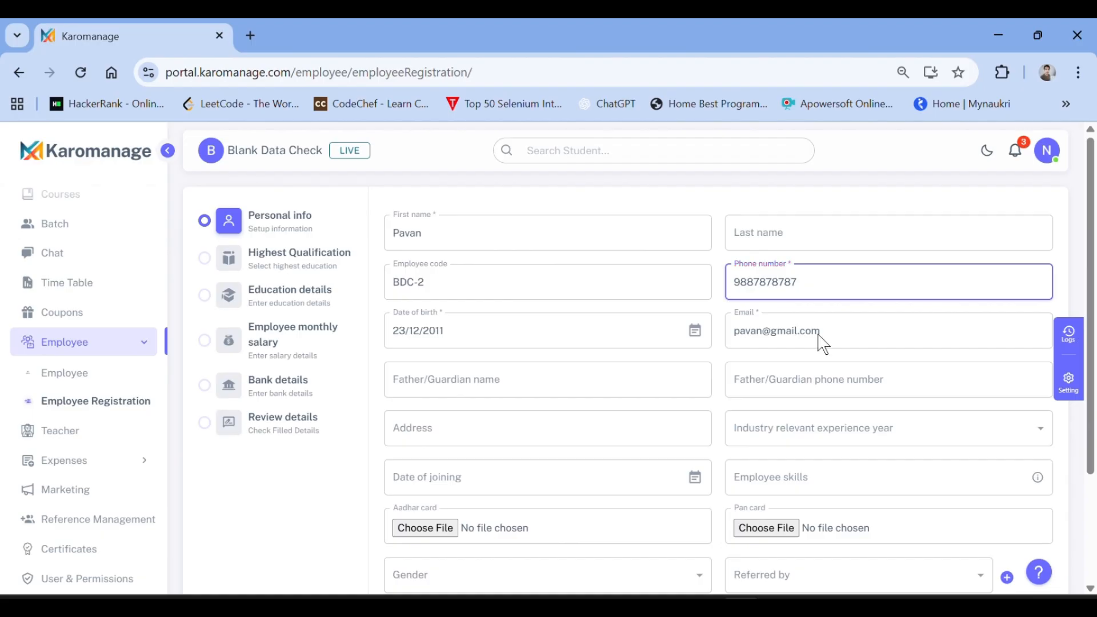
{"action": "scroll", "coordinate": [800, 461], "scroll_direction": "down", "scroll_amount": 3}
{"action": "left_click", "coordinate": [1024, 527]}
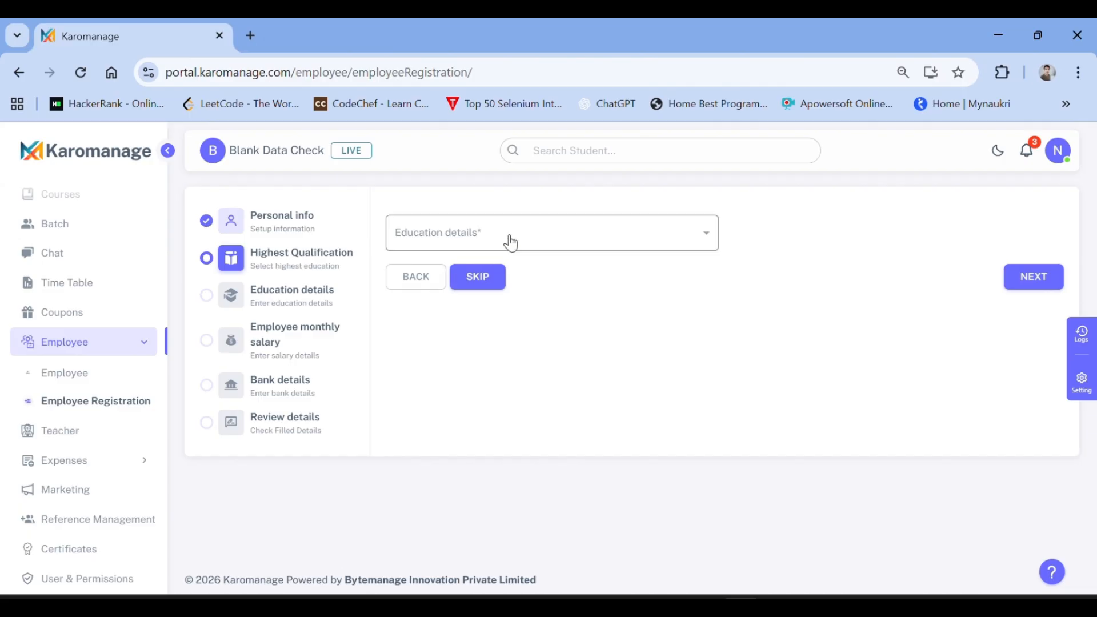
Step: Move past the qualification and education sections, try Other as the employee type, and set it to Teacher
{"action": "left_click", "coordinate": [548, 234]}
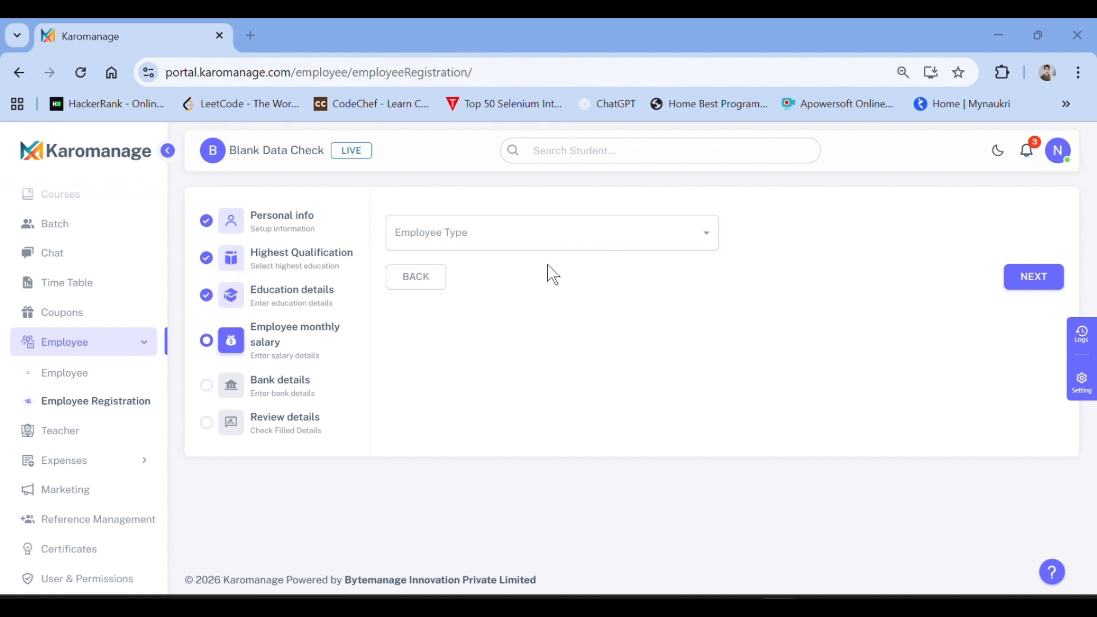
{"action": "left_click", "coordinate": [606, 242]}
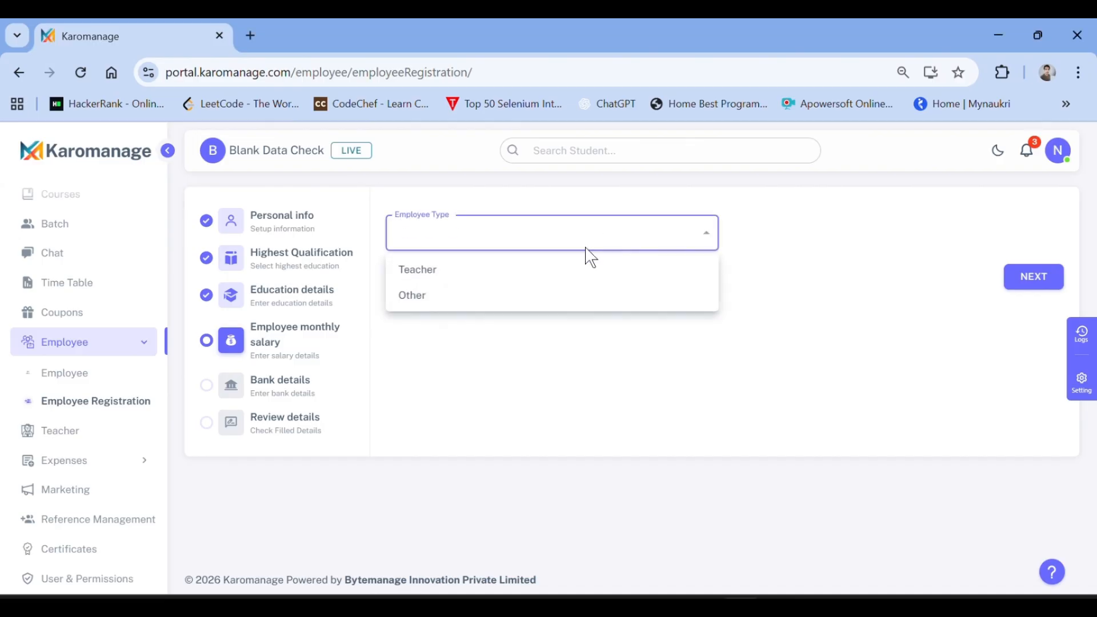
{"action": "left_click", "coordinate": [526, 294]}
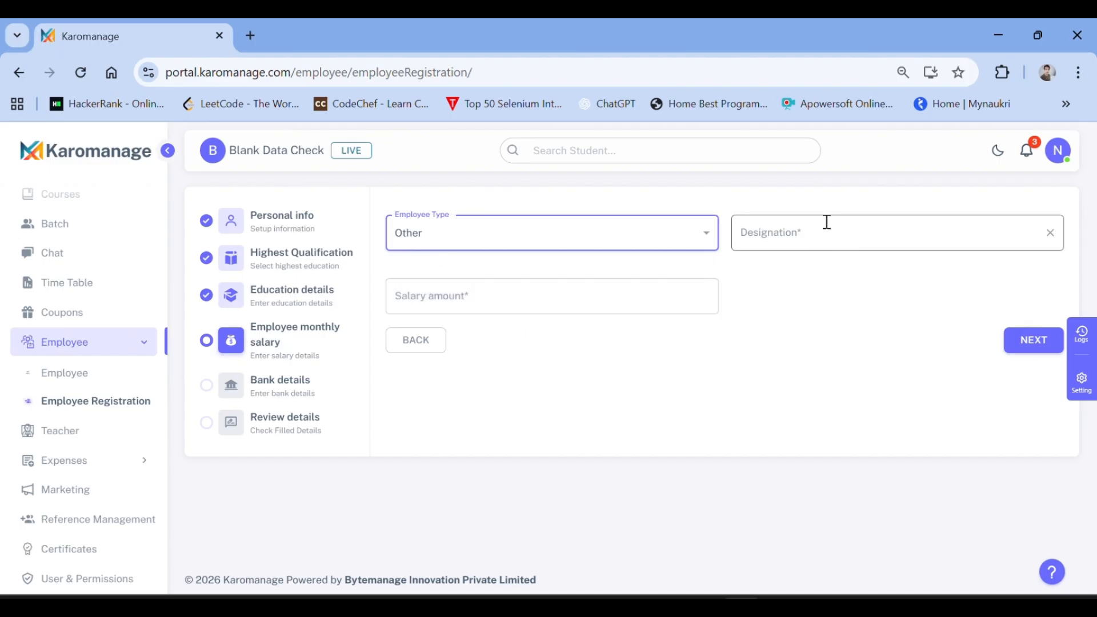
{"action": "left_click", "coordinate": [537, 246]}
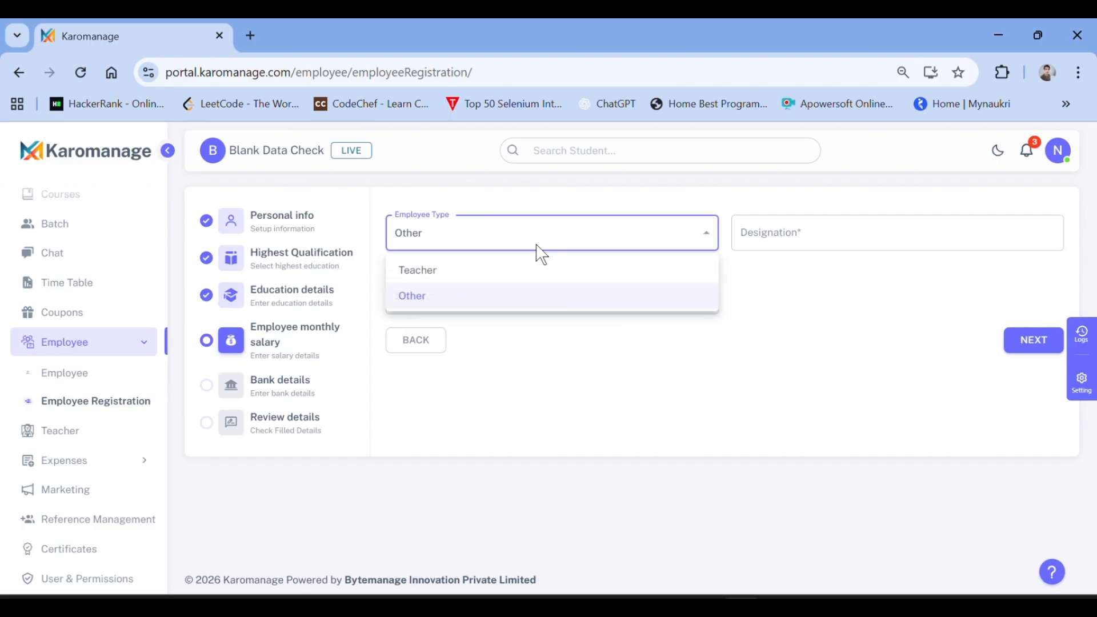
{"action": "left_click", "coordinate": [543, 276]}
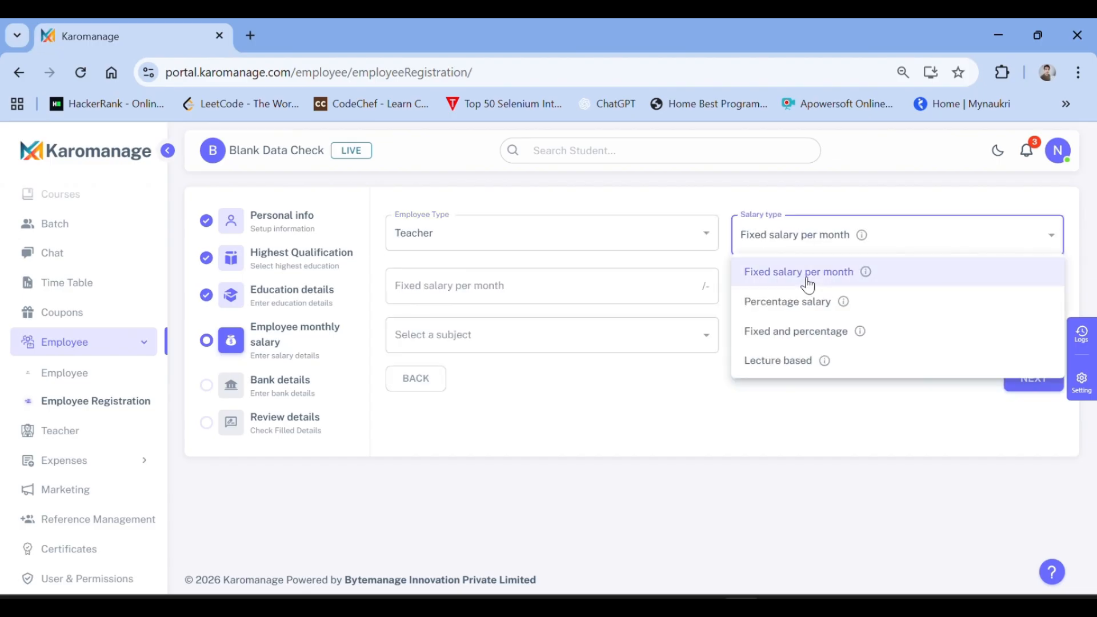
Step: Set the teacher's salary type to Fixed salary per month with 100000 as the amount, and continue to the bank details
{"action": "left_click", "coordinate": [808, 284]}
{"action": "left_click", "coordinate": [474, 295]}
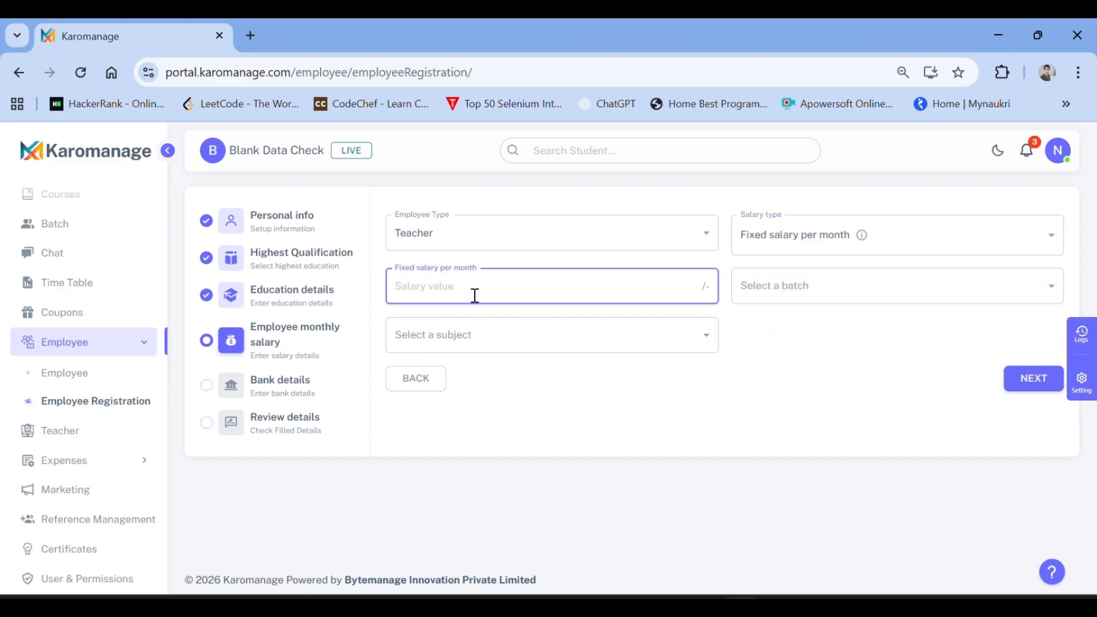
{"action": "key", "text": "Return"}
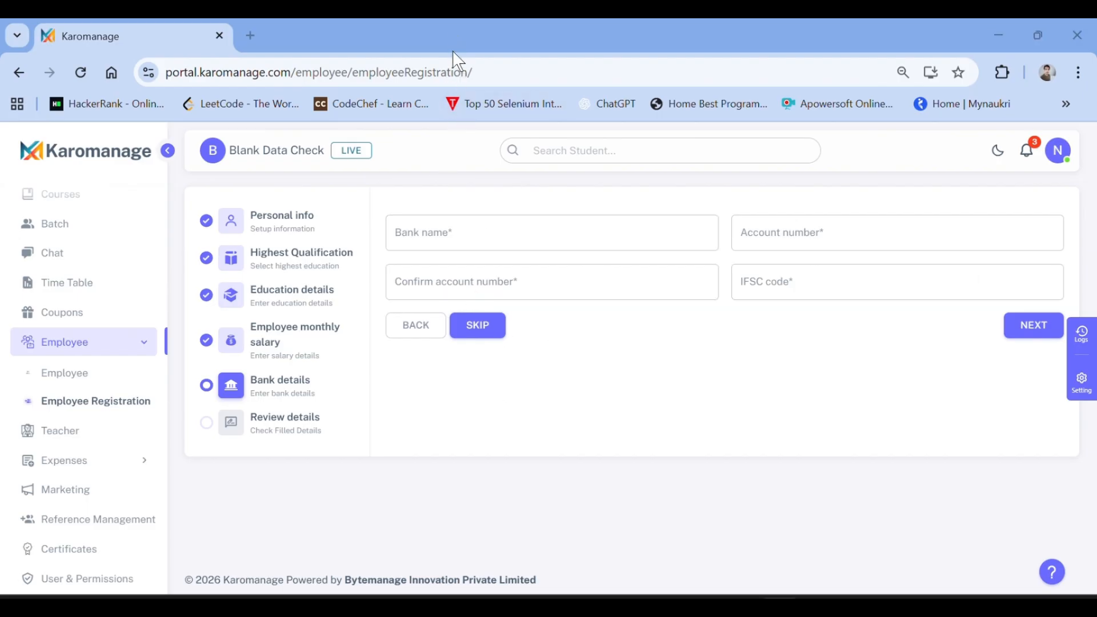
Step: Review the employee's personal, salary and bank details, and submit the registration
{"action": "scroll", "coordinate": [723, 406], "scroll_direction": "down", "scroll_amount": 2}
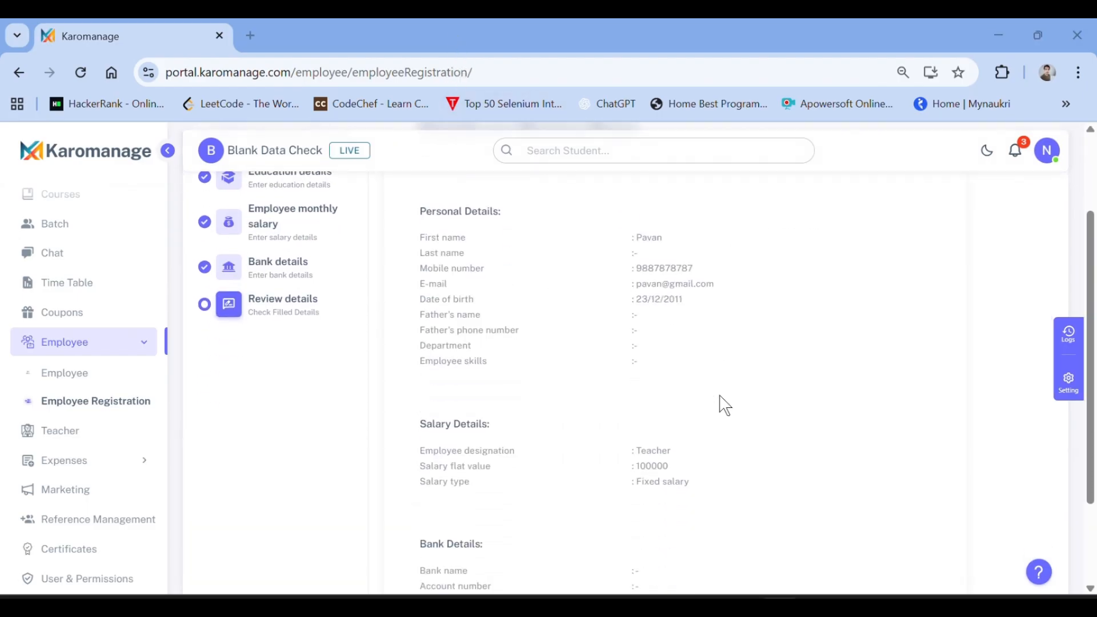
{"action": "scroll", "coordinate": [723, 405], "scroll_direction": "up", "scroll_amount": 2}
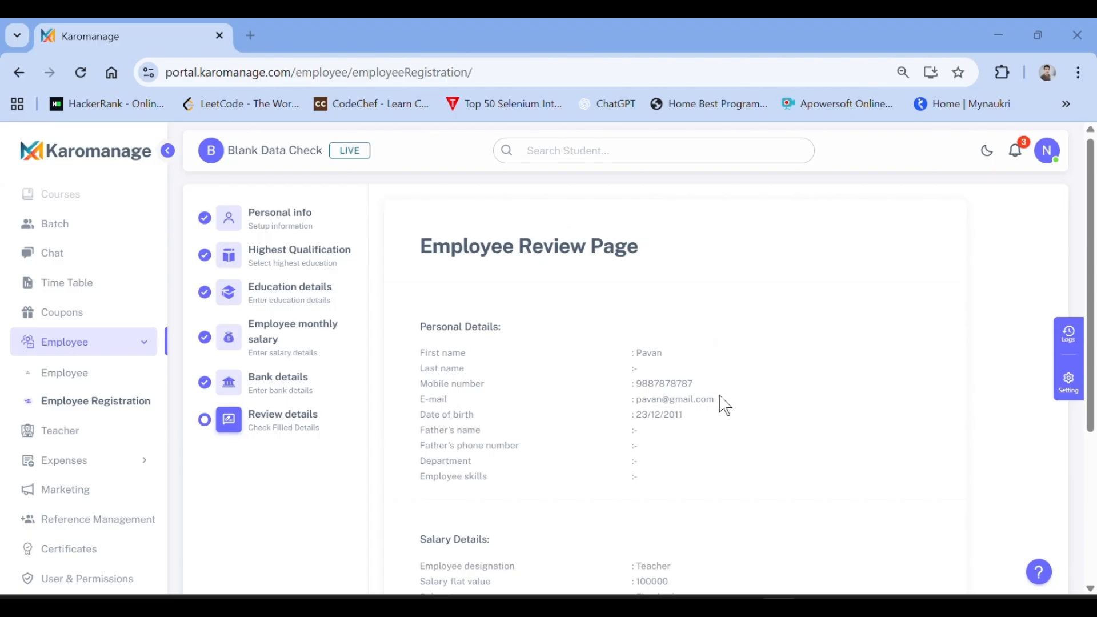
{"action": "scroll", "coordinate": [724, 405], "scroll_direction": "down", "scroll_amount": 1}
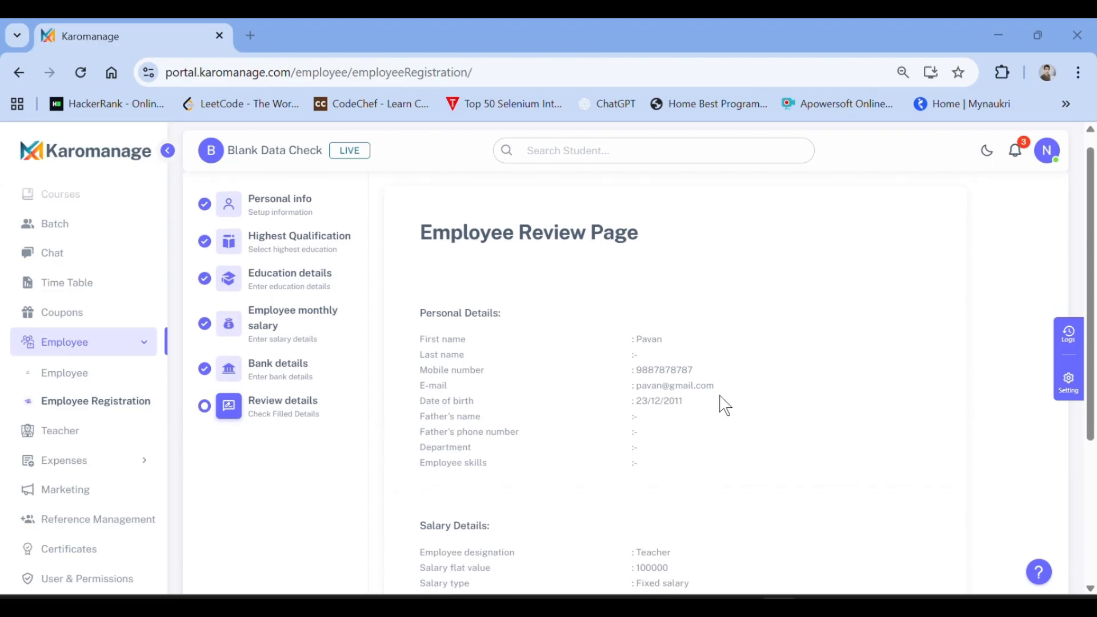
{"action": "scroll", "coordinate": [725, 405], "scroll_direction": "down", "scroll_amount": 4}
{"action": "scroll", "coordinate": [724, 405], "scroll_direction": "up", "scroll_amount": 5}
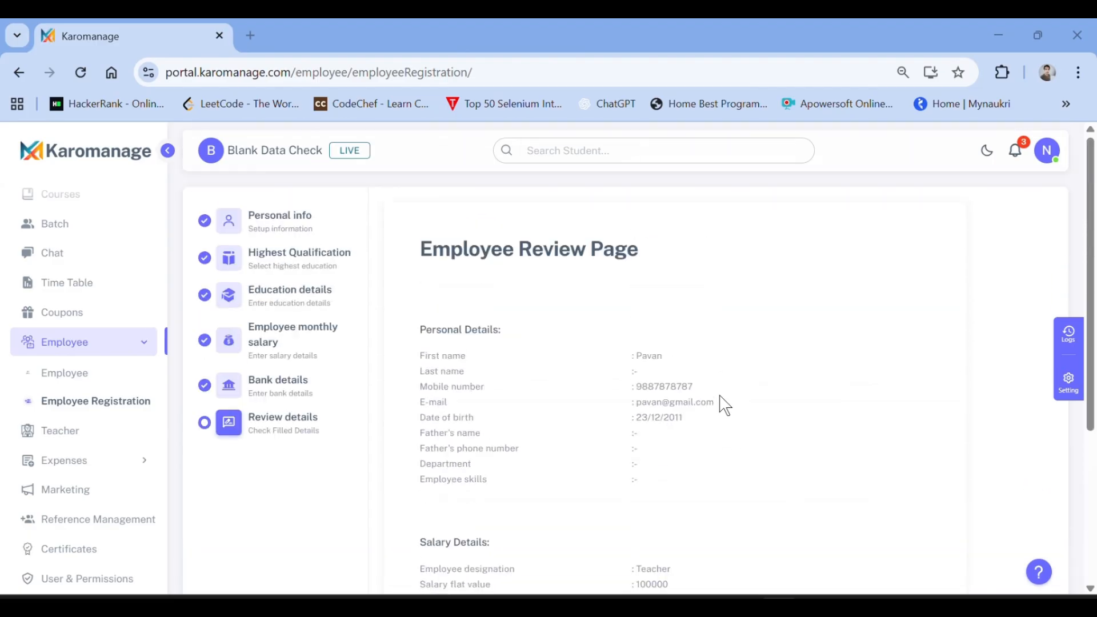
{"action": "scroll", "coordinate": [725, 405], "scroll_direction": "down", "scroll_amount": 4}
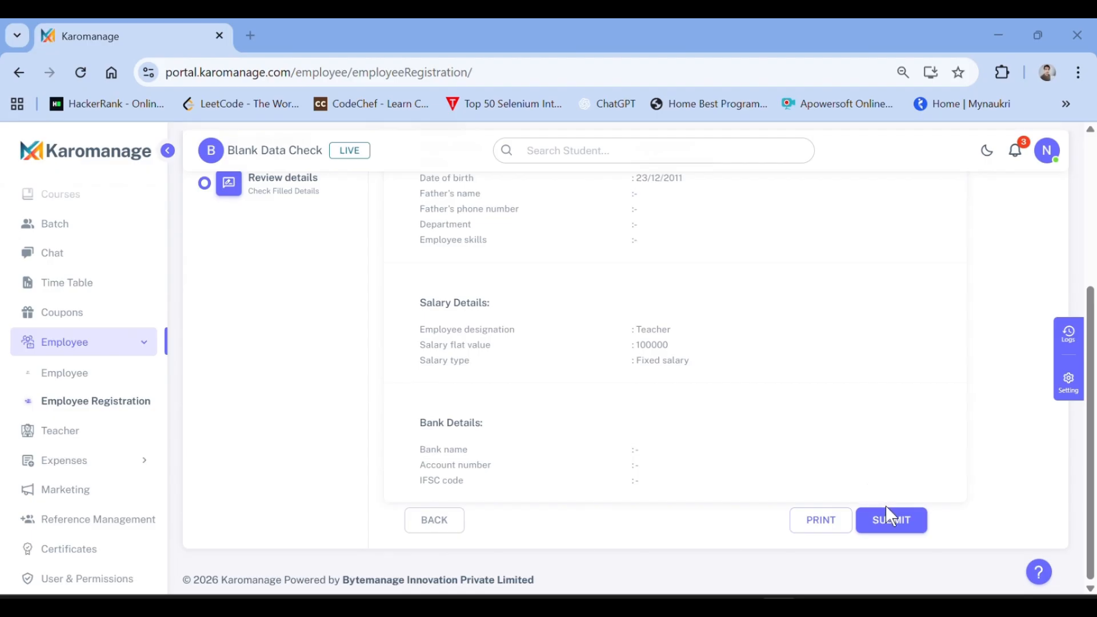
{"action": "scroll", "coordinate": [766, 487], "scroll_direction": "up", "scroll_amount": 3}
{"action": "scroll", "coordinate": [766, 487], "scroll_direction": "down", "scroll_amount": 3}
{"action": "left_click", "coordinate": [891, 522]}
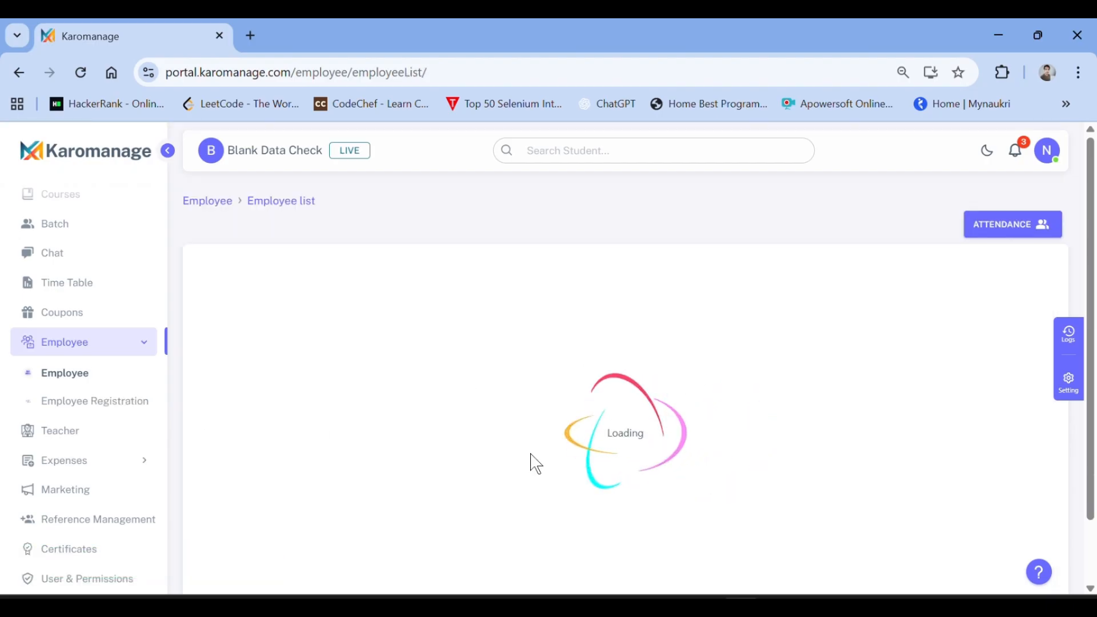
Step: Open the newly registered employee's record and examine the attendance calendar, available record sections and personal details
{"action": "left_click", "coordinate": [432, 393]}
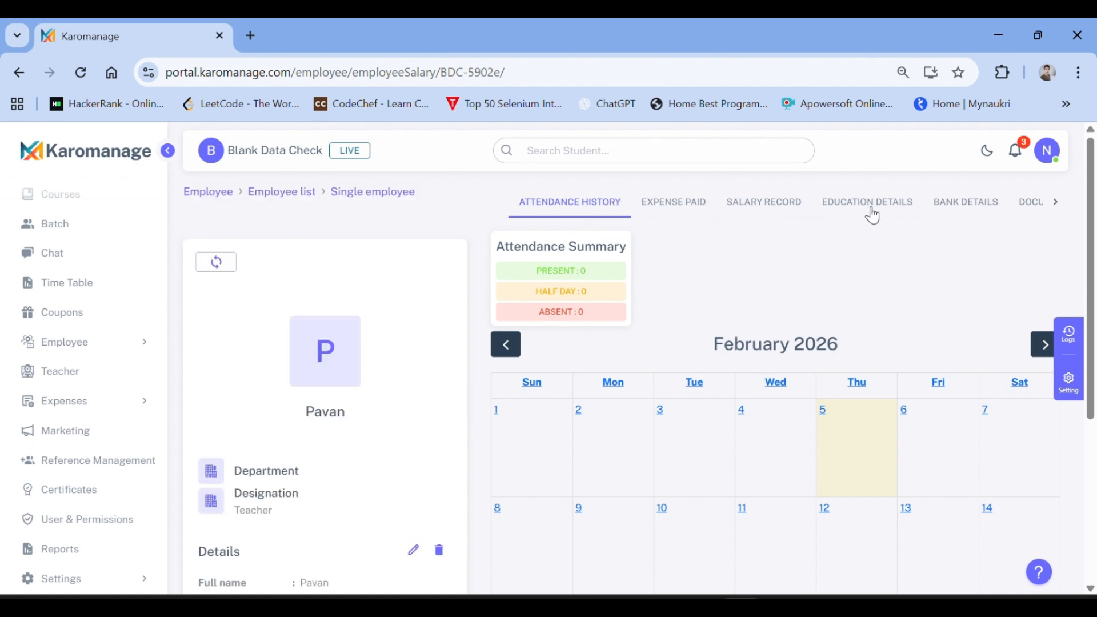
{"action": "scroll", "coordinate": [869, 210], "scroll_direction": "right", "scroll_amount": 3}
{"action": "scroll", "coordinate": [876, 213], "scroll_direction": "right", "scroll_amount": 1}
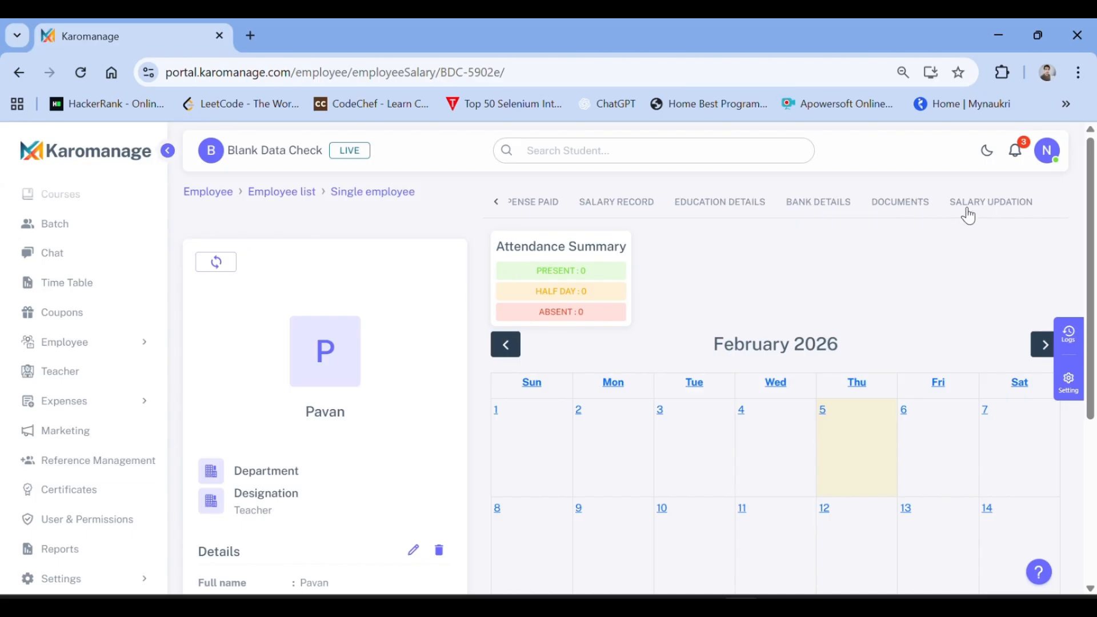
{"action": "scroll", "coordinate": [443, 456], "scroll_direction": "down", "scroll_amount": 4}
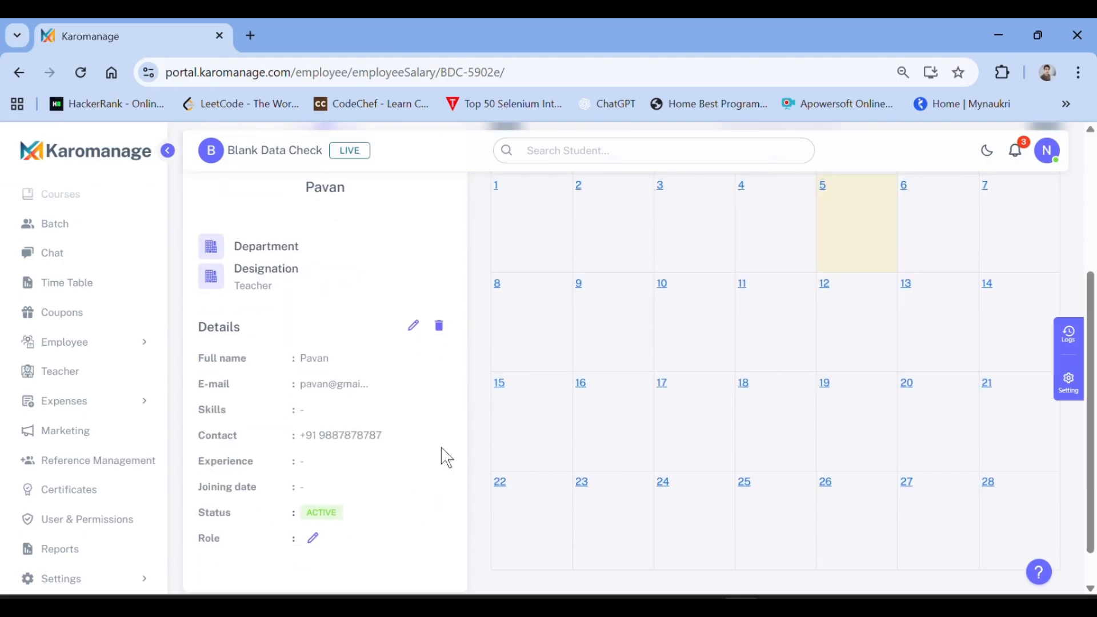
{"action": "scroll", "coordinate": [444, 457], "scroll_direction": "up", "scroll_amount": 3}
{"action": "scroll", "coordinate": [446, 457], "scroll_direction": "down", "scroll_amount": 2}
{"action": "scroll", "coordinate": [447, 457], "scroll_direction": "down", "scroll_amount": 2}
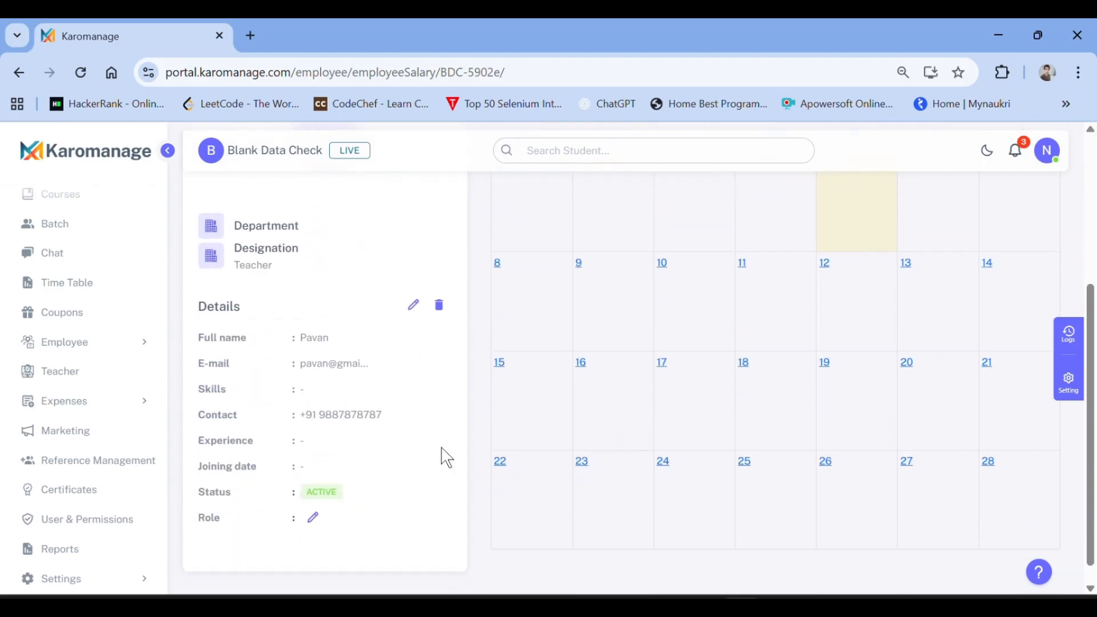
{"action": "scroll", "coordinate": [443, 455], "scroll_direction": "up", "scroll_amount": 4}
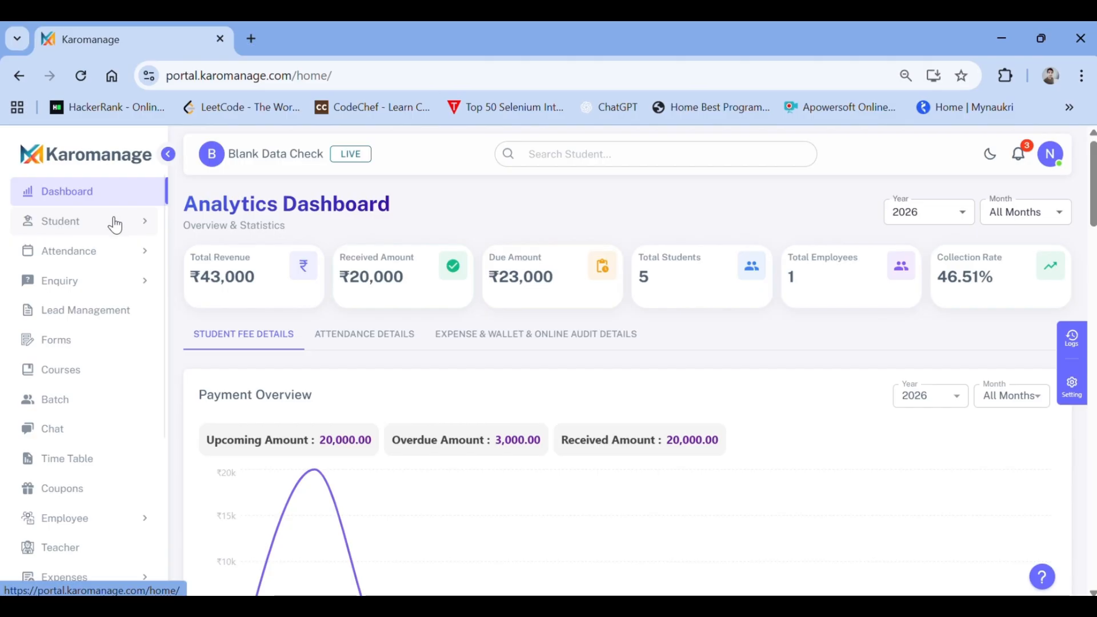
Step: Open the employee attendance for 5 February 2026, try Absent for the listed teacher, and set the attendance to Present
{"action": "left_click", "coordinate": [81, 250]}
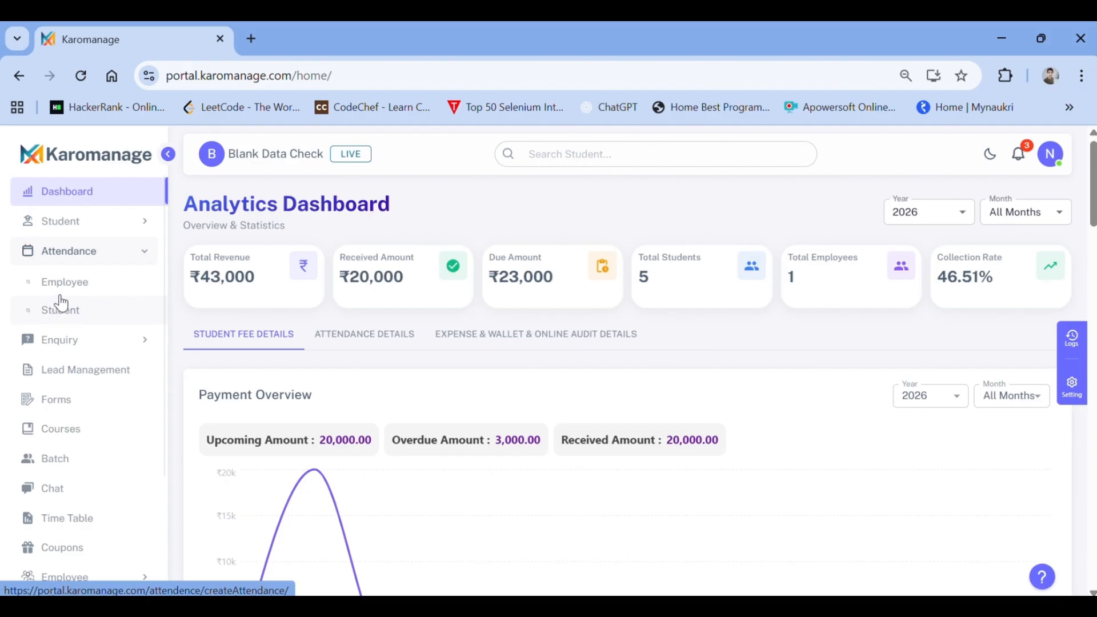
{"action": "left_click", "coordinate": [59, 293]}
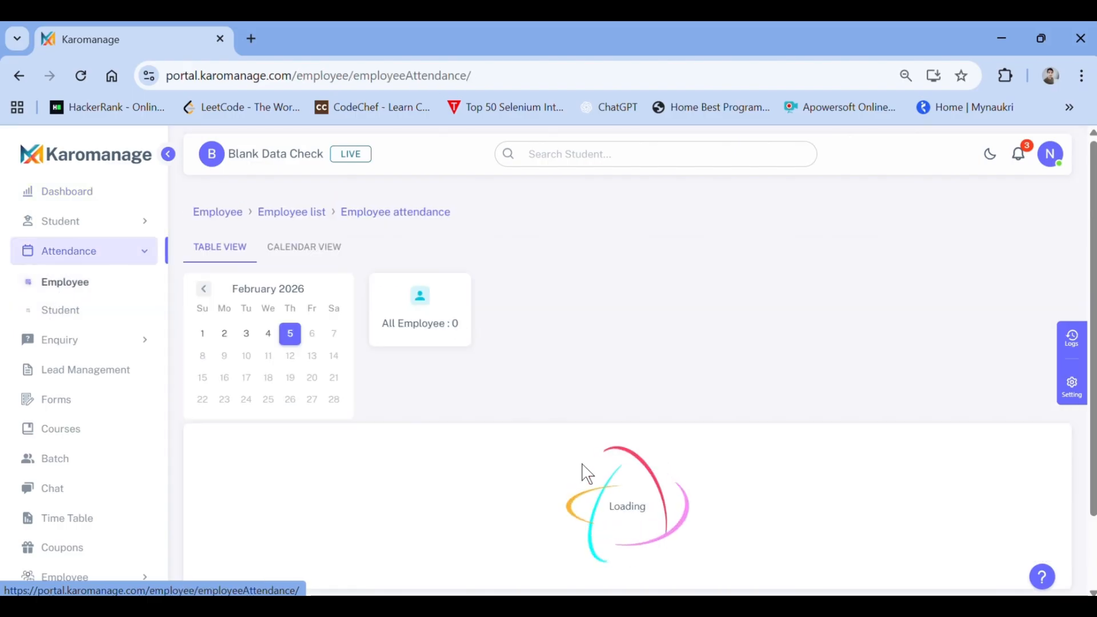
{"action": "scroll", "coordinate": [581, 470], "scroll_direction": "down", "scroll_amount": 1}
{"action": "scroll", "coordinate": [583, 473], "scroll_direction": "up", "scroll_amount": 1}
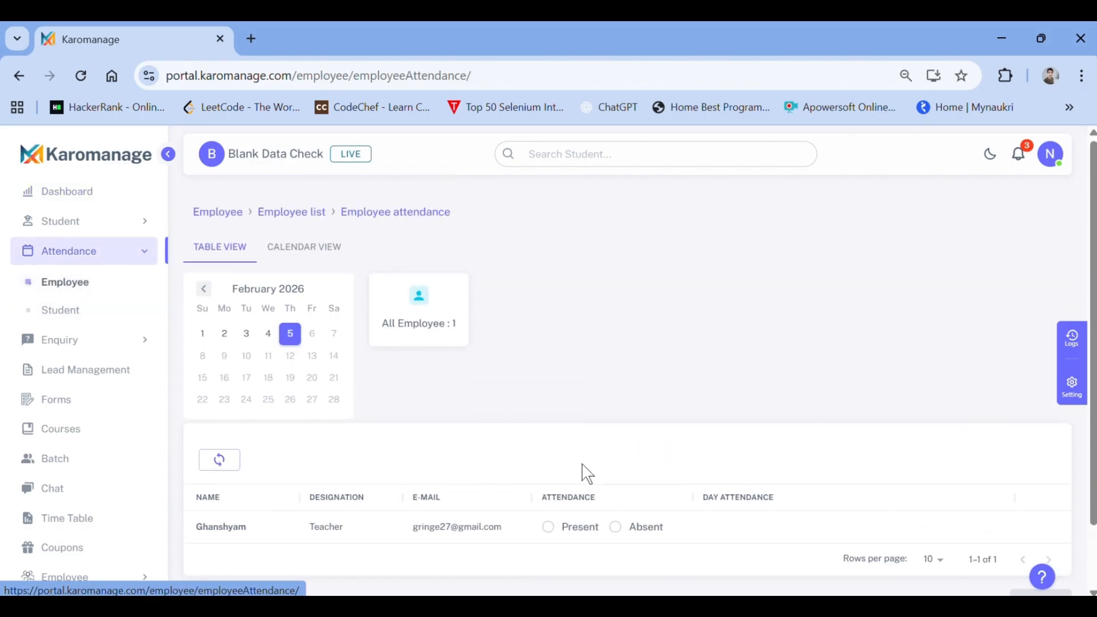
{"action": "scroll", "coordinate": [566, 480], "scroll_direction": "down", "scroll_amount": 1}
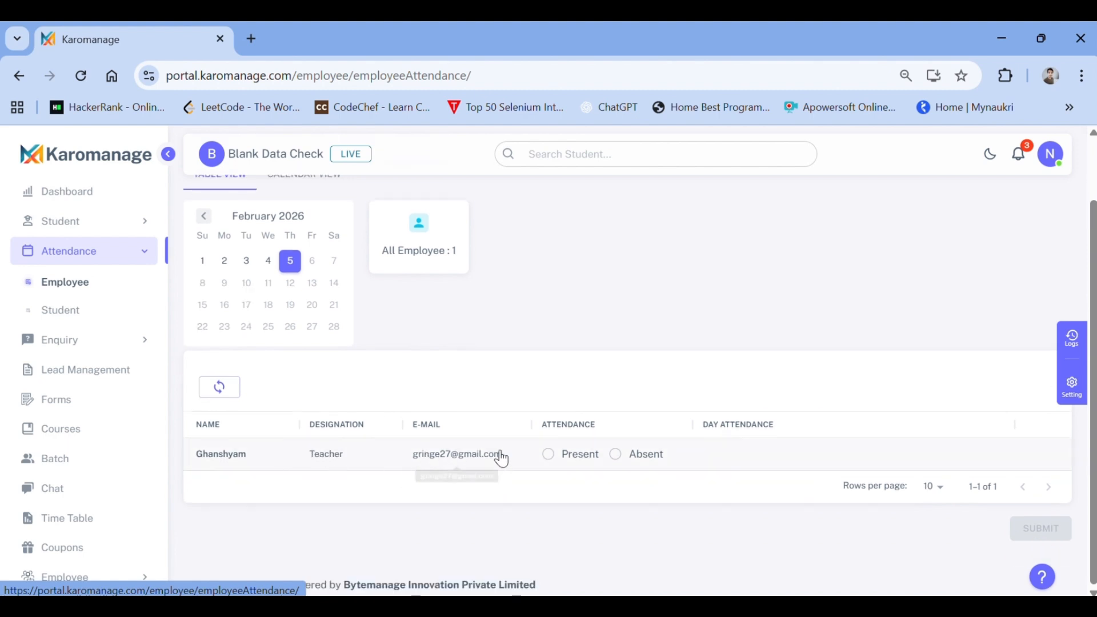
{"action": "left_click", "coordinate": [556, 457]}
{"action": "left_click", "coordinate": [615, 454]}
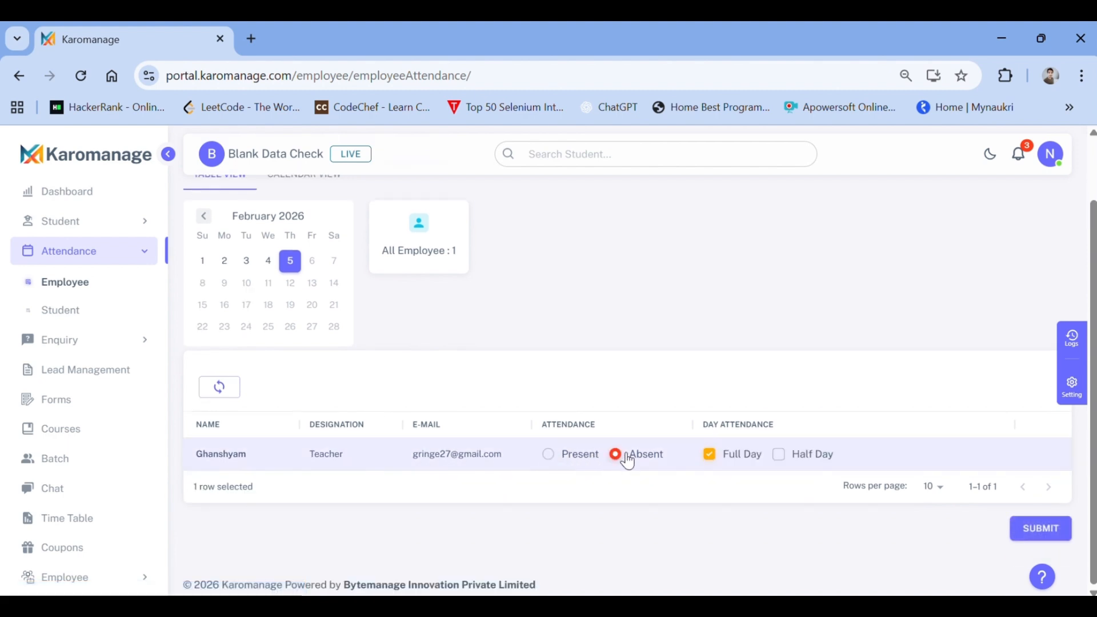
{"action": "left_click", "coordinate": [598, 461]}
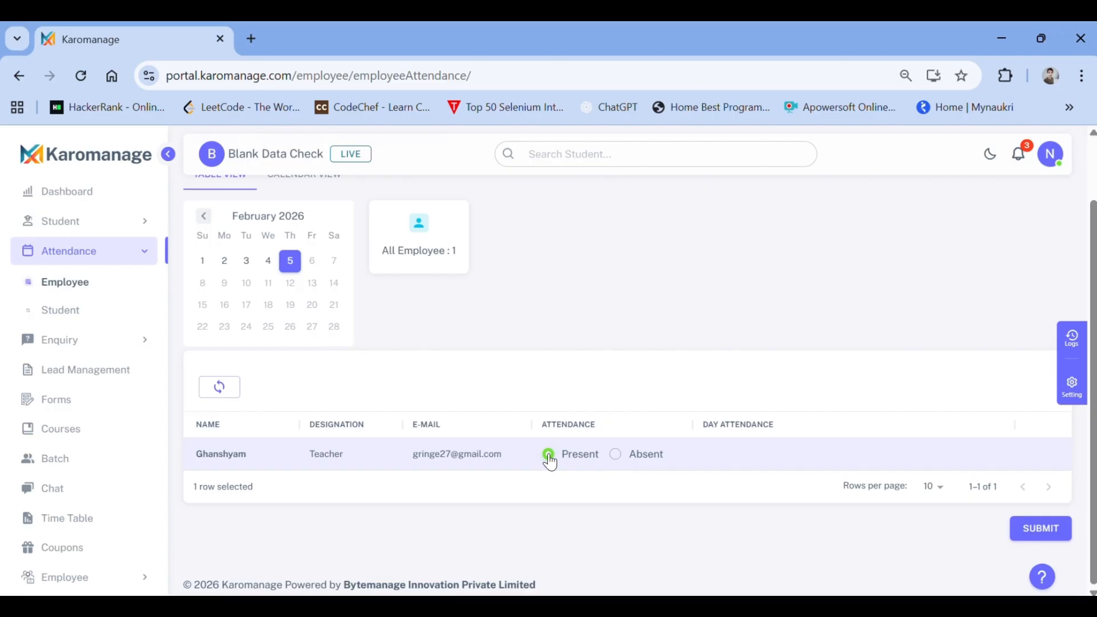
{"action": "scroll", "coordinate": [548, 460], "scroll_direction": "up", "scroll_amount": 2}
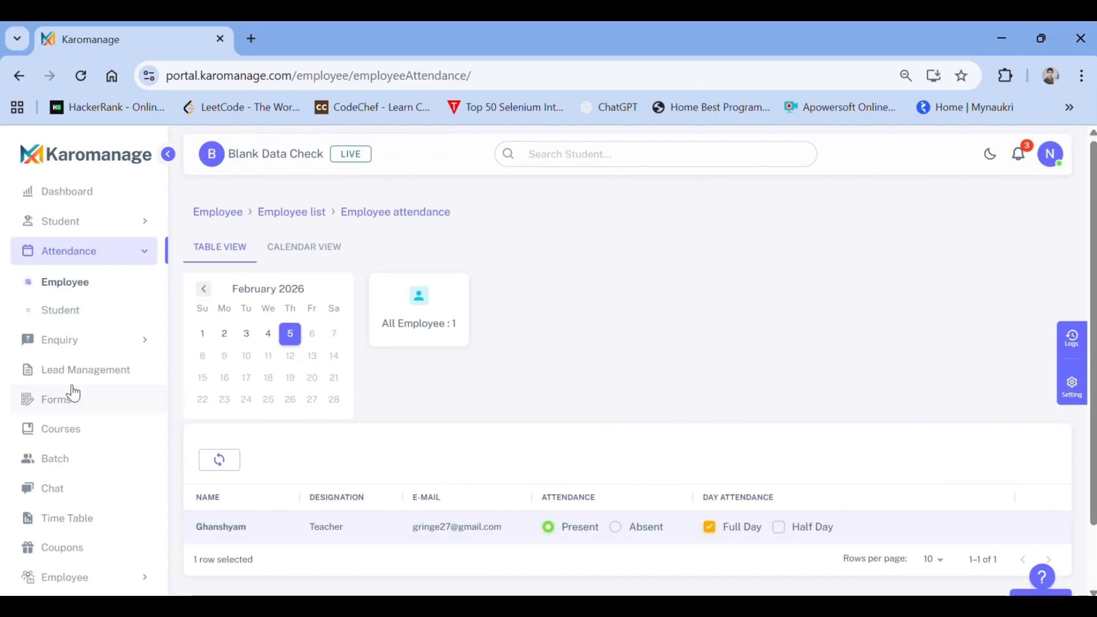
Step: Open the student attendance and mark the first listed student Present and the third listed student Absent
{"action": "left_click", "coordinate": [60, 313]}
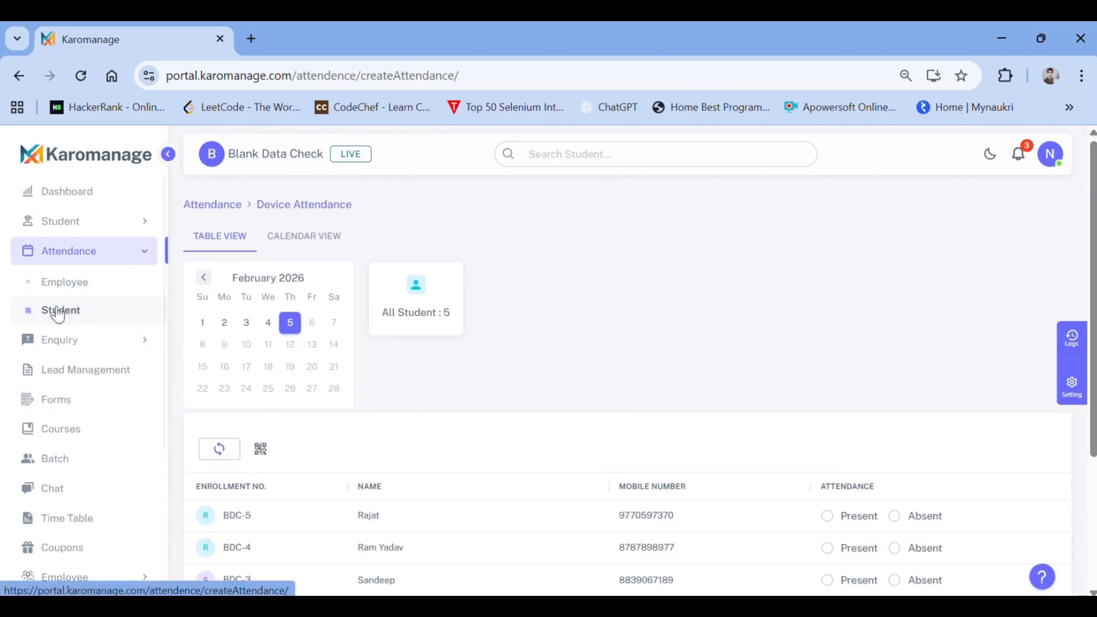
{"action": "left_click", "coordinate": [58, 320]}
{"action": "scroll", "coordinate": [379, 392], "scroll_direction": "down", "scroll_amount": 3}
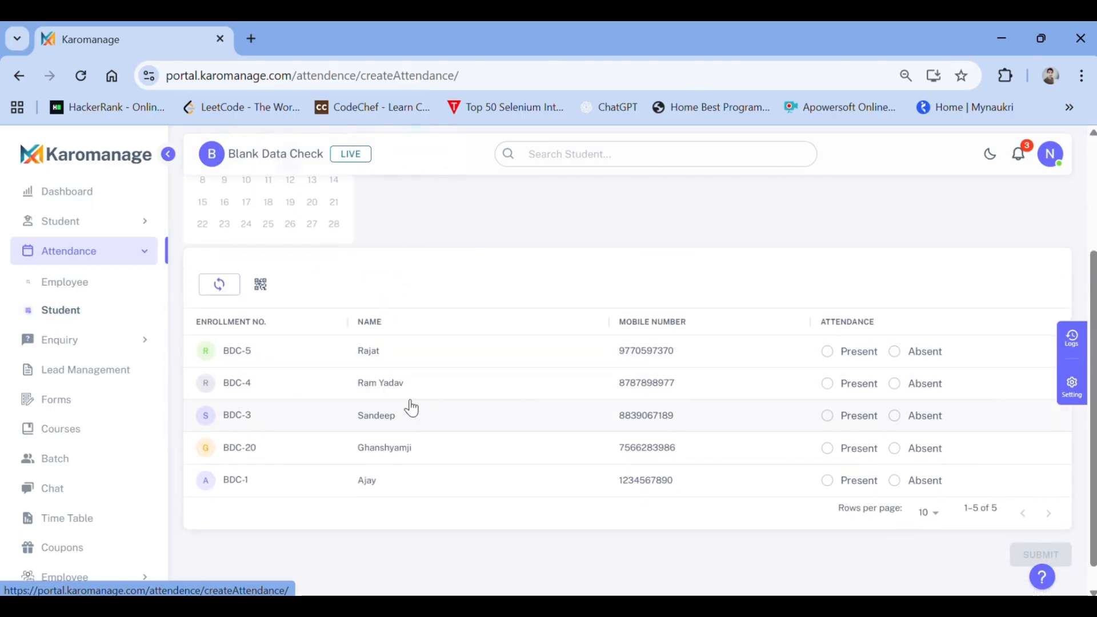
{"action": "scroll", "coordinate": [409, 404], "scroll_direction": "up", "scroll_amount": 2}
{"action": "scroll", "coordinate": [409, 404], "scroll_direction": "down", "scroll_amount": 3}
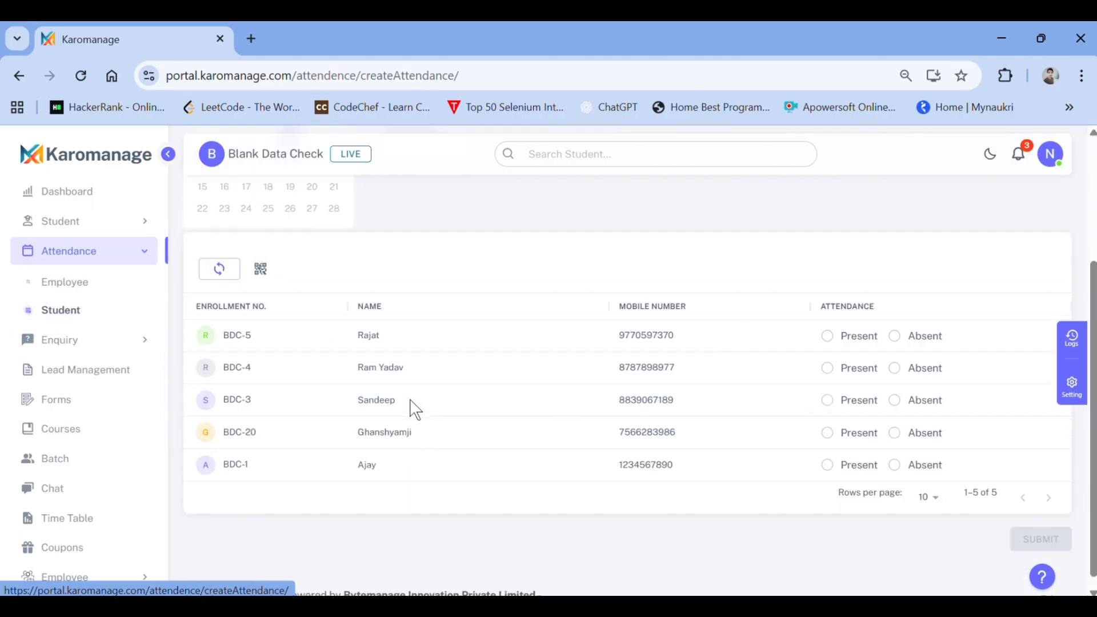
{"action": "left_click", "coordinate": [829, 325]}
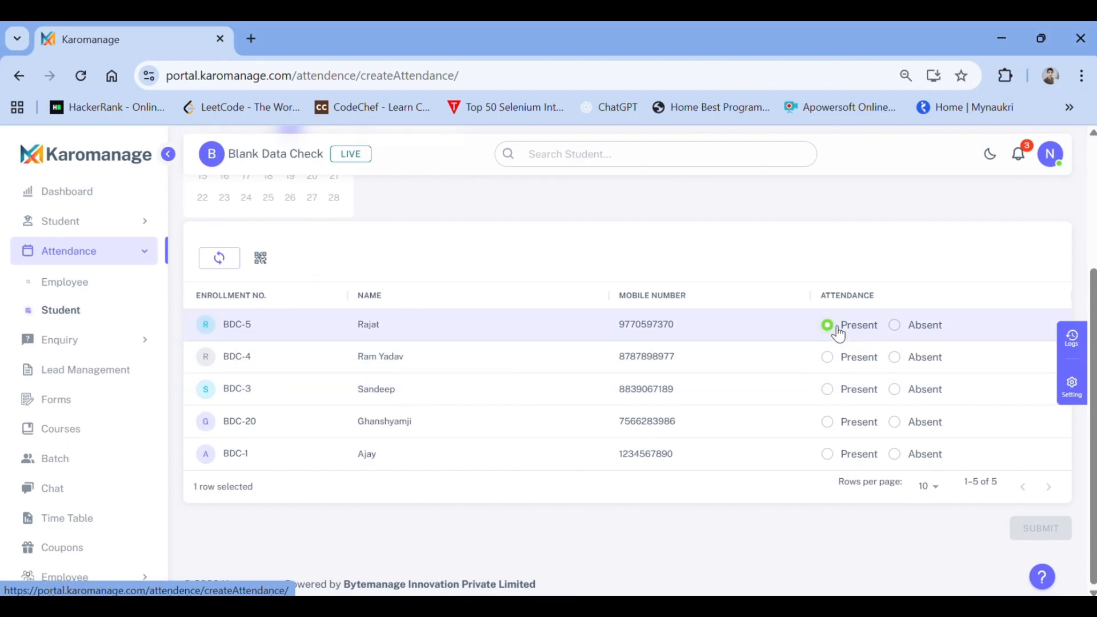
{"action": "left_click", "coordinate": [901, 391]}
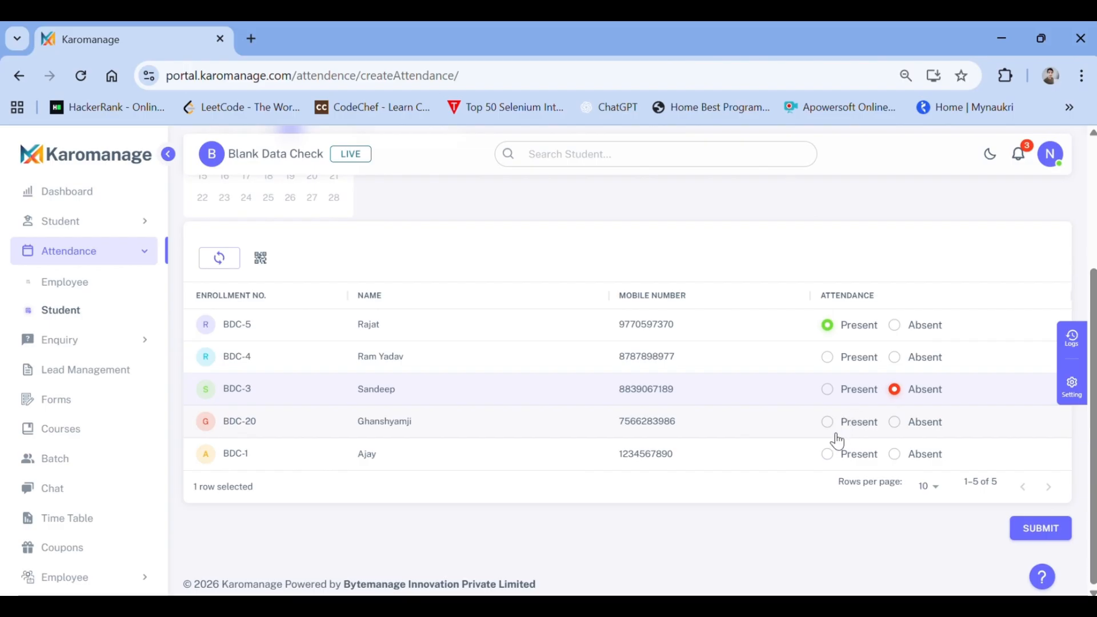
{"action": "scroll", "coordinate": [845, 436], "scroll_direction": "up", "scroll_amount": 3}
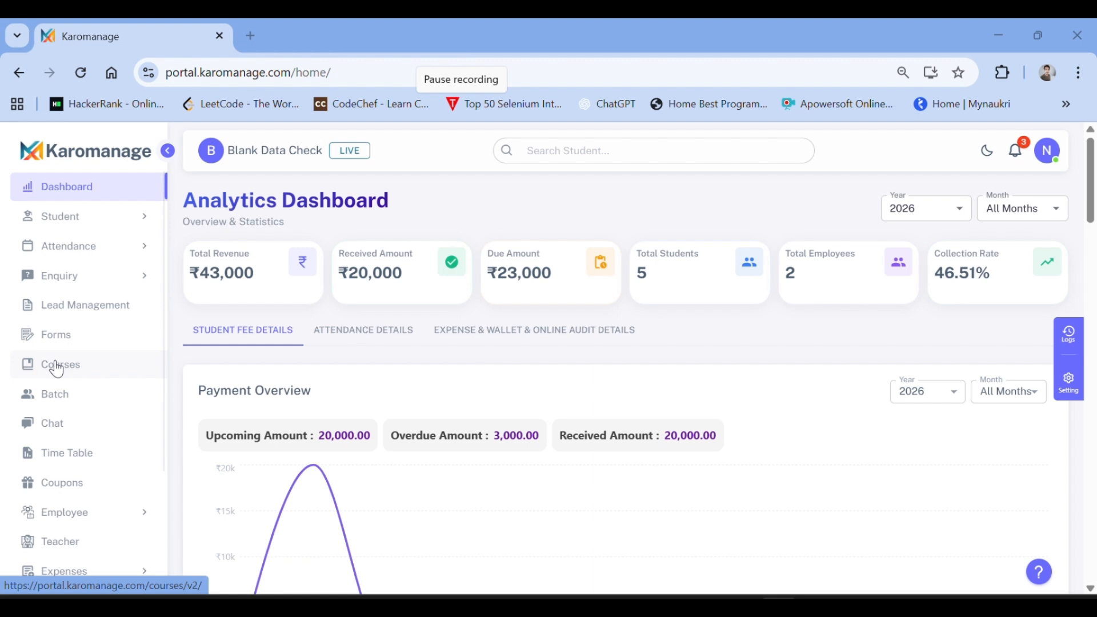
Step: Open the first teacher's record from the teacher list and examine the course details, subject details and time table
{"action": "scroll", "coordinate": [58, 369], "scroll_direction": "down", "scroll_amount": 3}
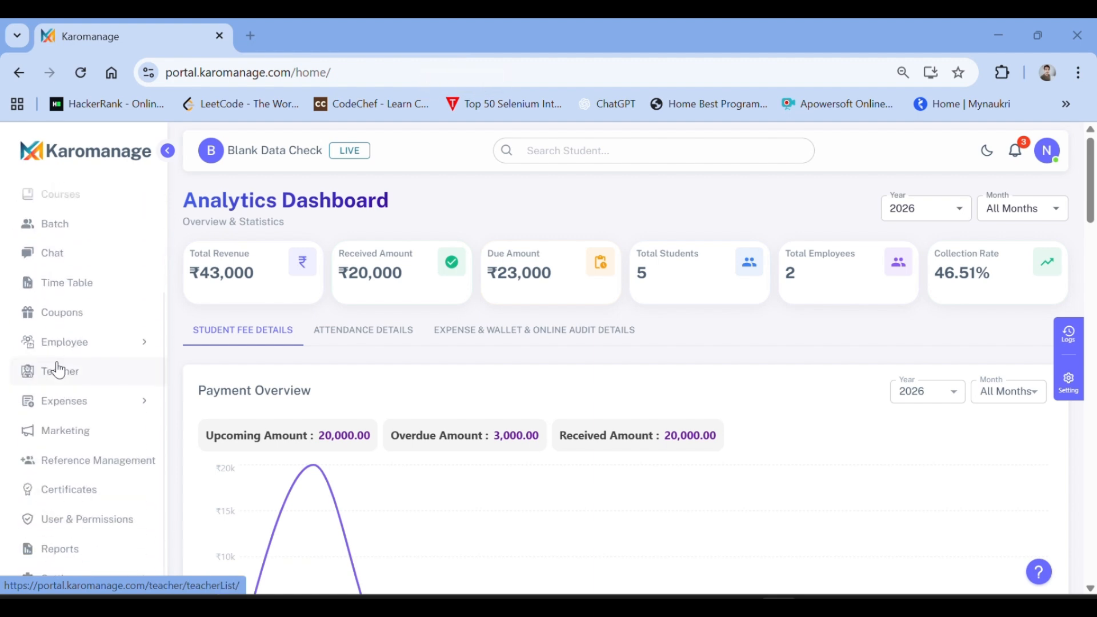
{"action": "left_click", "coordinate": [64, 386]}
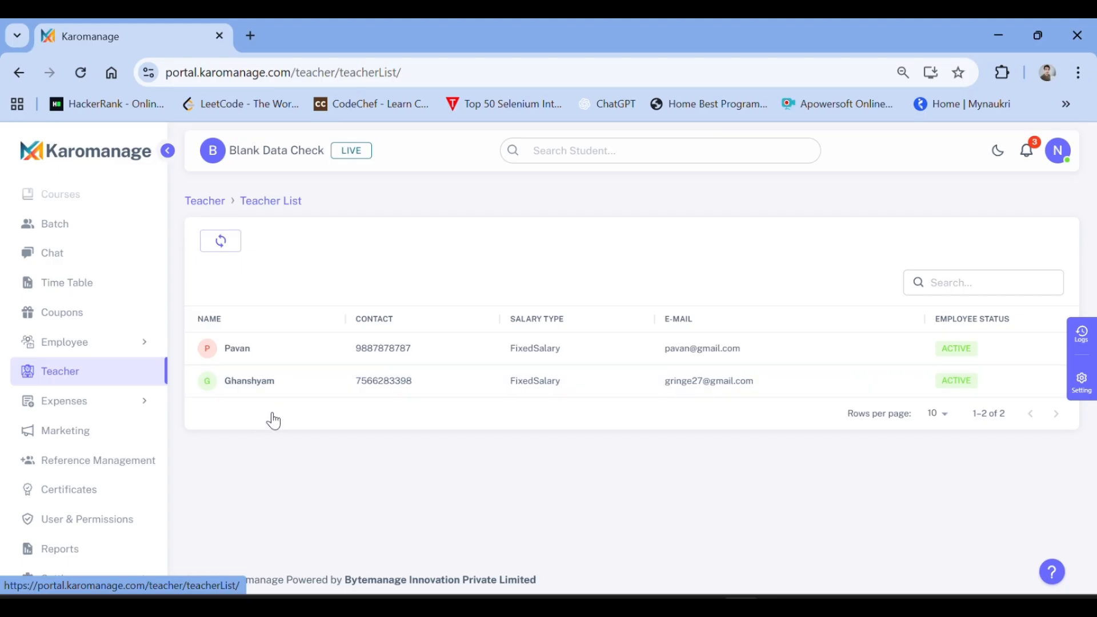
{"action": "left_click", "coordinate": [281, 355]}
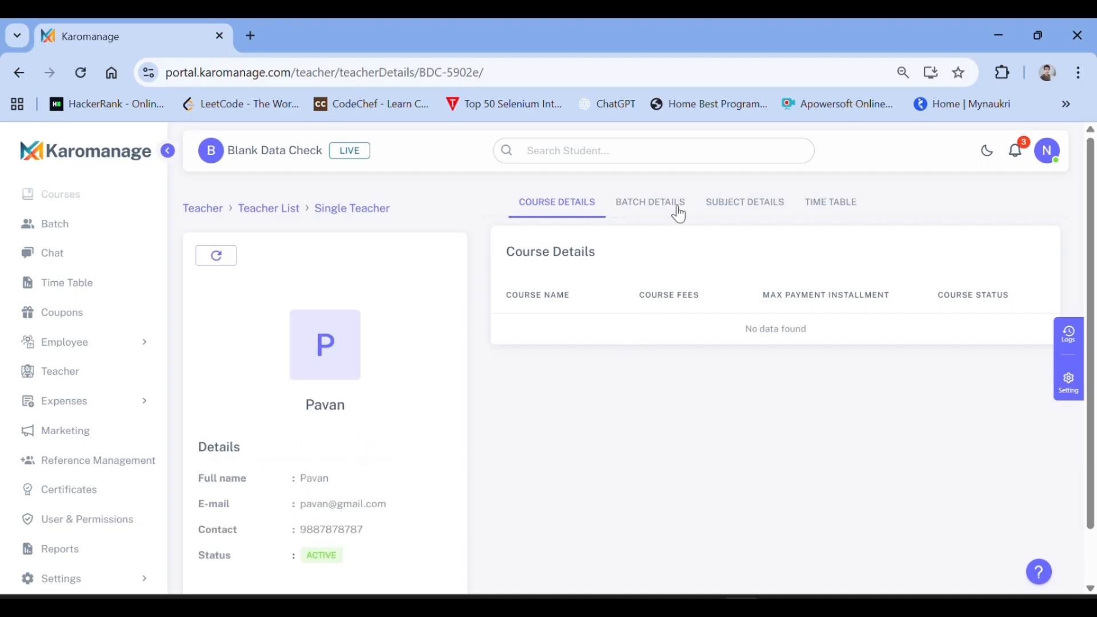
{"action": "left_click", "coordinate": [731, 216]}
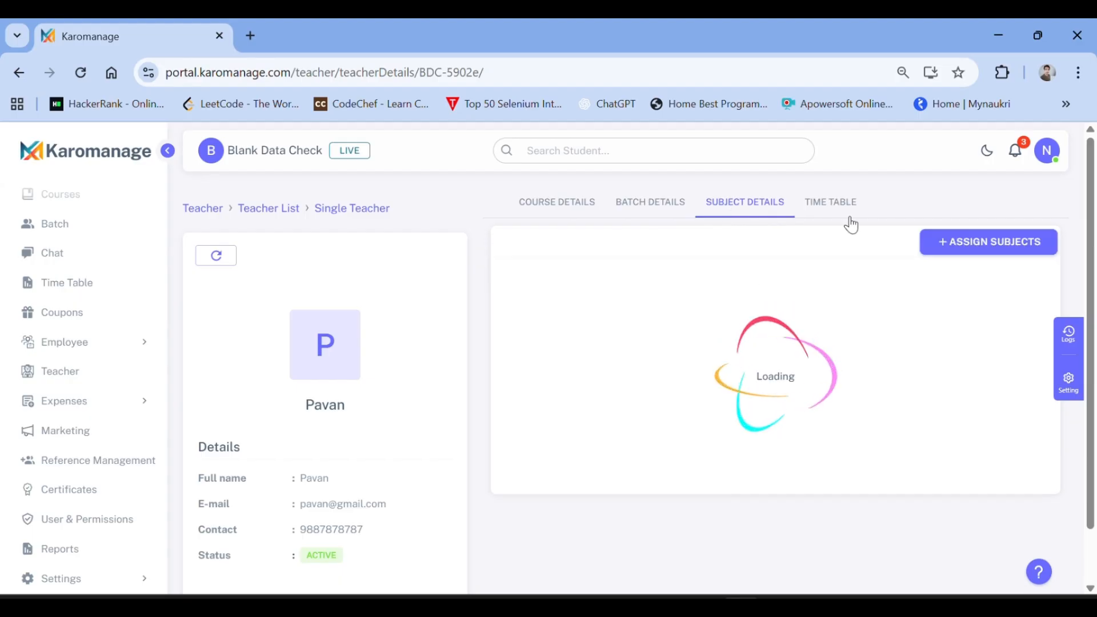
{"action": "left_click", "coordinate": [832, 213]}
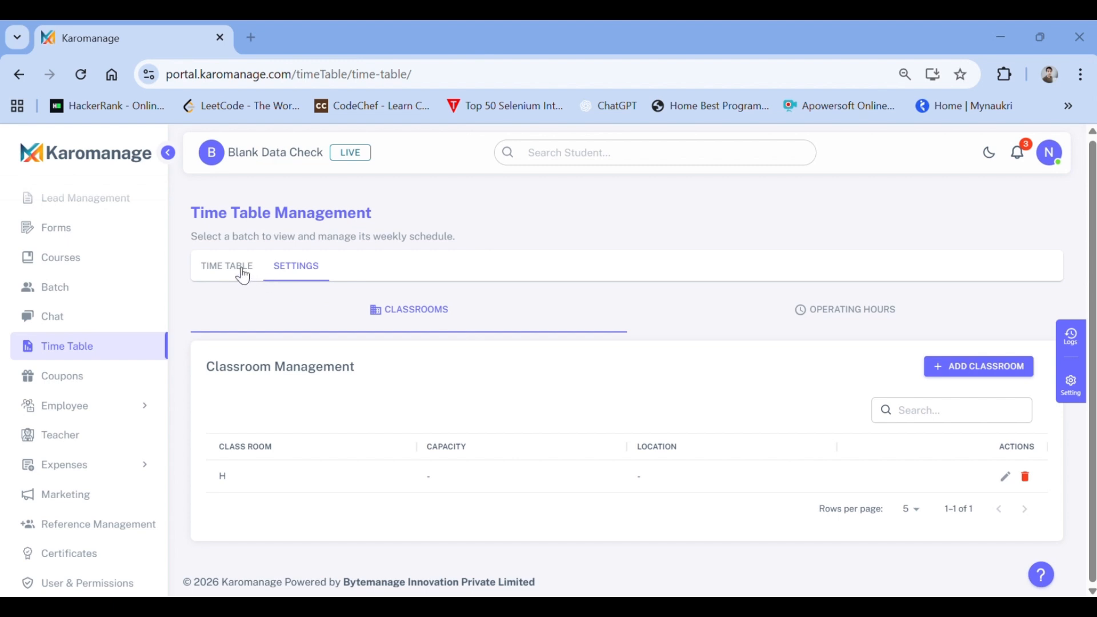
Step: Start a new slot in the selected batch's weekly time table and choose Monday to Friday as its days
{"action": "left_click", "coordinate": [242, 276]}
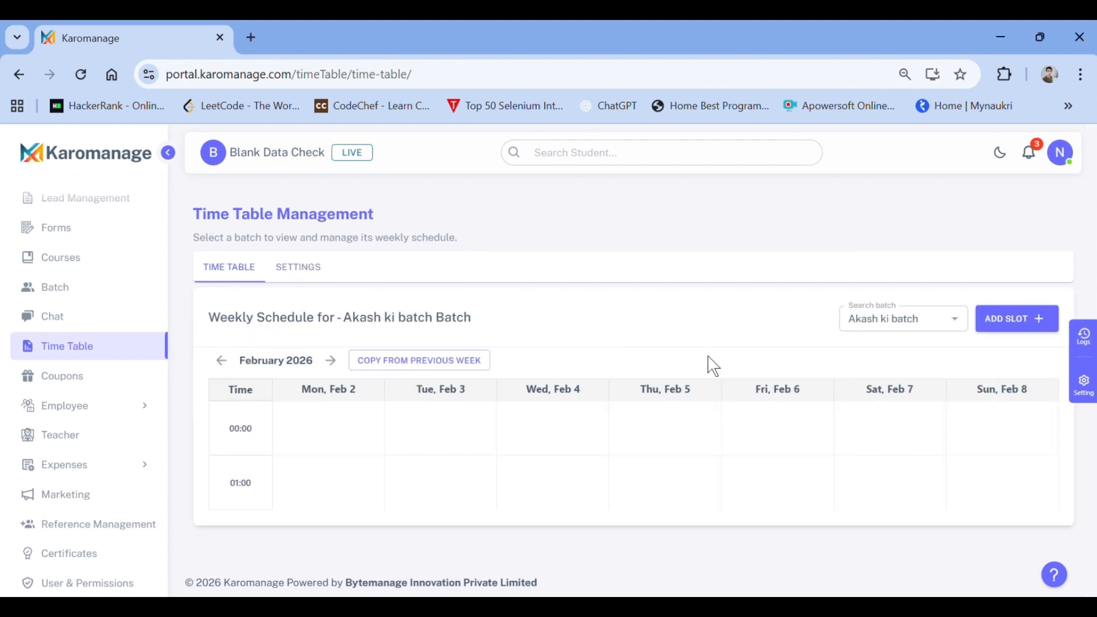
{"action": "left_click", "coordinate": [1031, 330]}
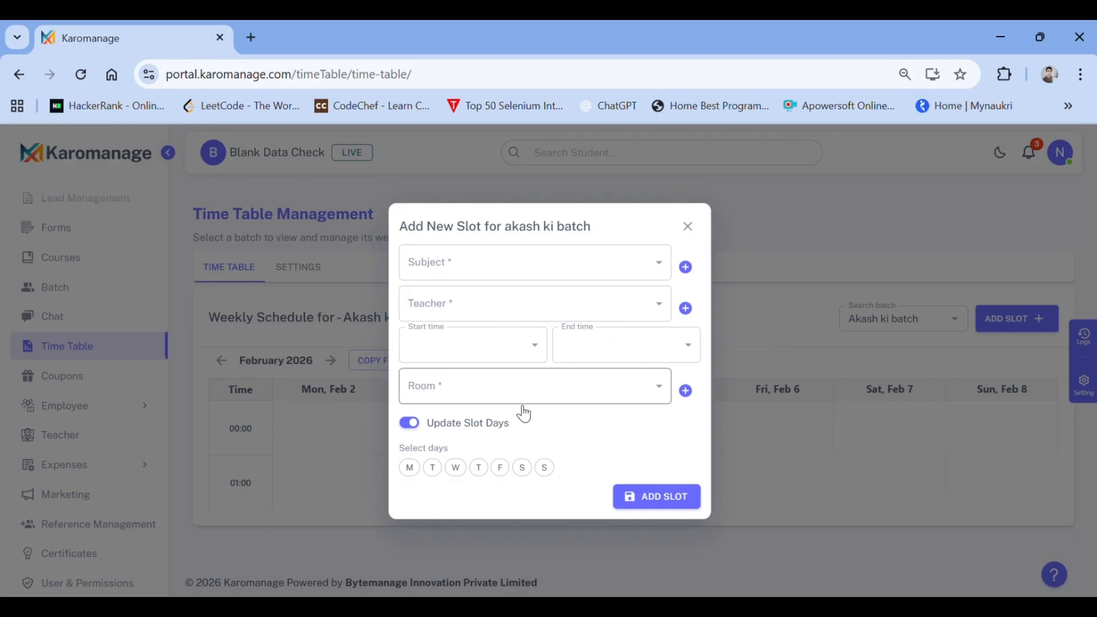
{"action": "left_click", "coordinate": [410, 470]}
{"action": "left_click", "coordinate": [430, 470]}
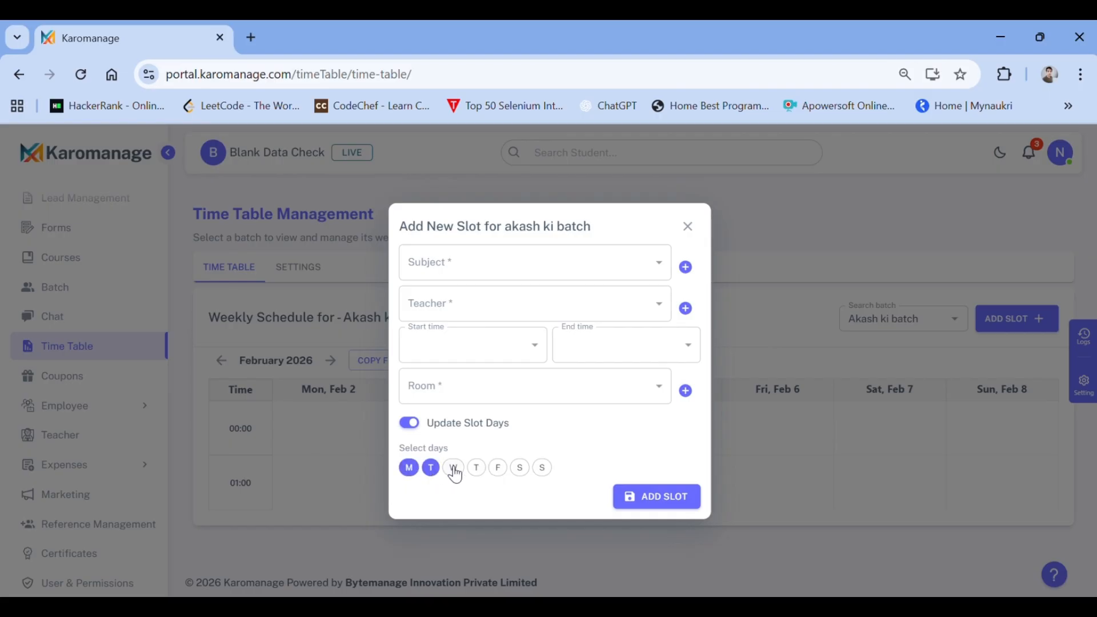
{"action": "left_click", "coordinate": [453, 468]}
{"action": "left_click", "coordinate": [476, 470]}
{"action": "left_click", "coordinate": [494, 470]}
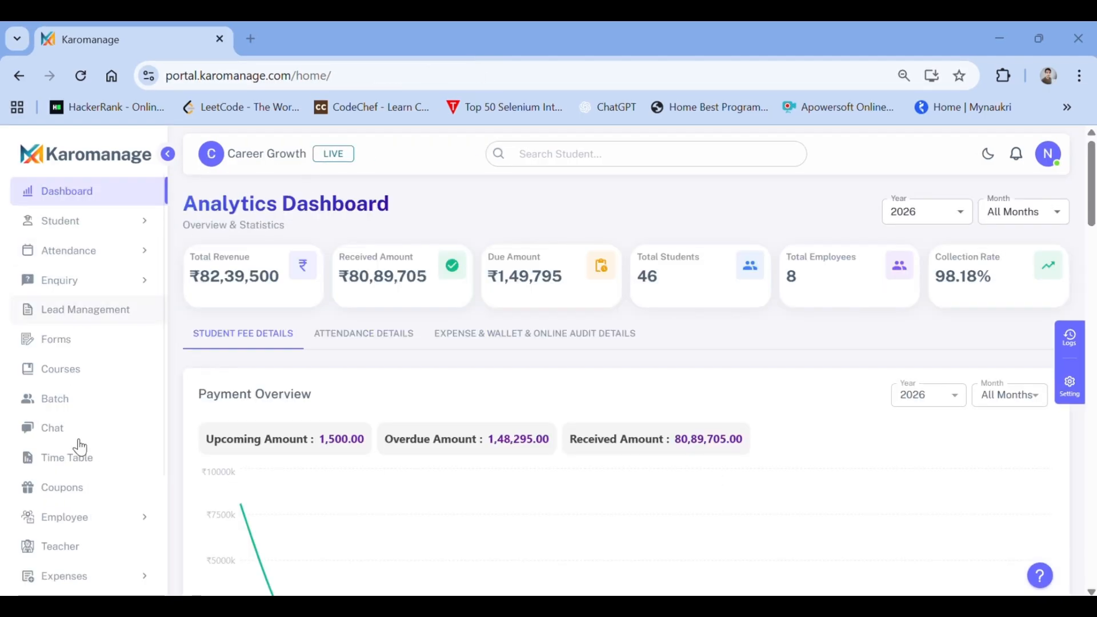
Step: Look through WhatsApp marketing, examining the category options for a new template and the reminder template's details and history
{"action": "scroll", "coordinate": [81, 448], "scroll_direction": "down", "scroll_amount": 3}
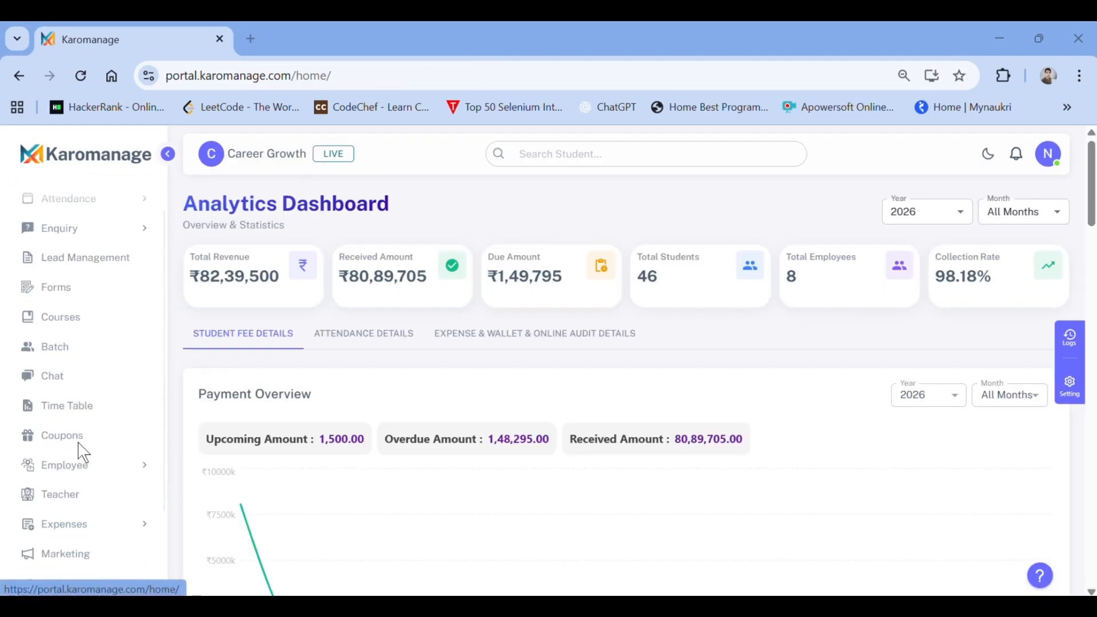
{"action": "scroll", "coordinate": [79, 447], "scroll_direction": "down", "scroll_amount": 1}
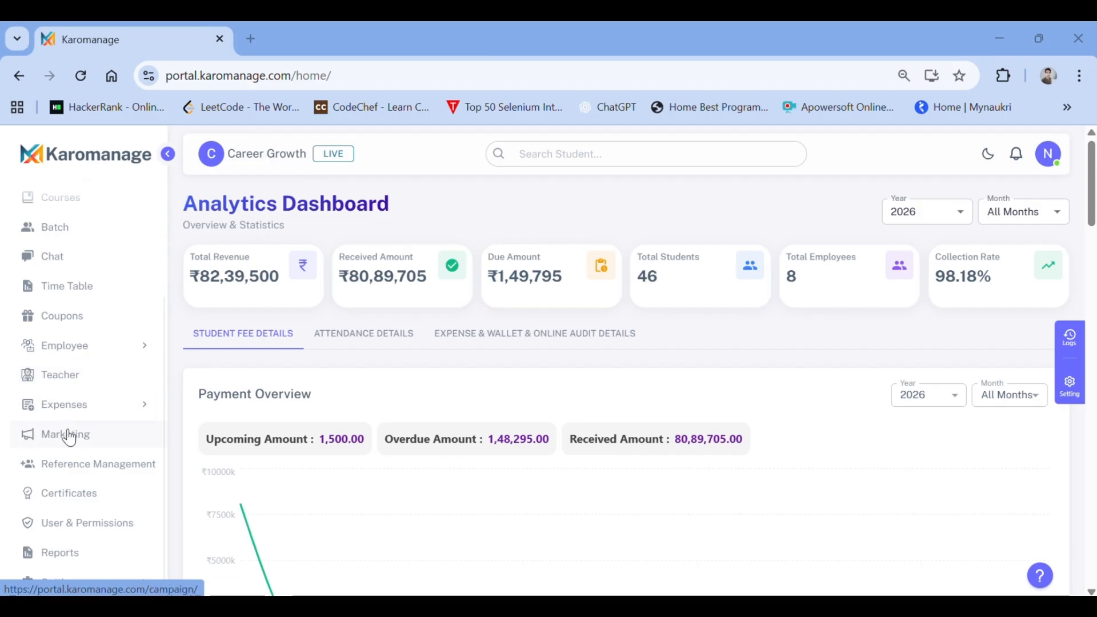
{"action": "left_click", "coordinate": [64, 447]}
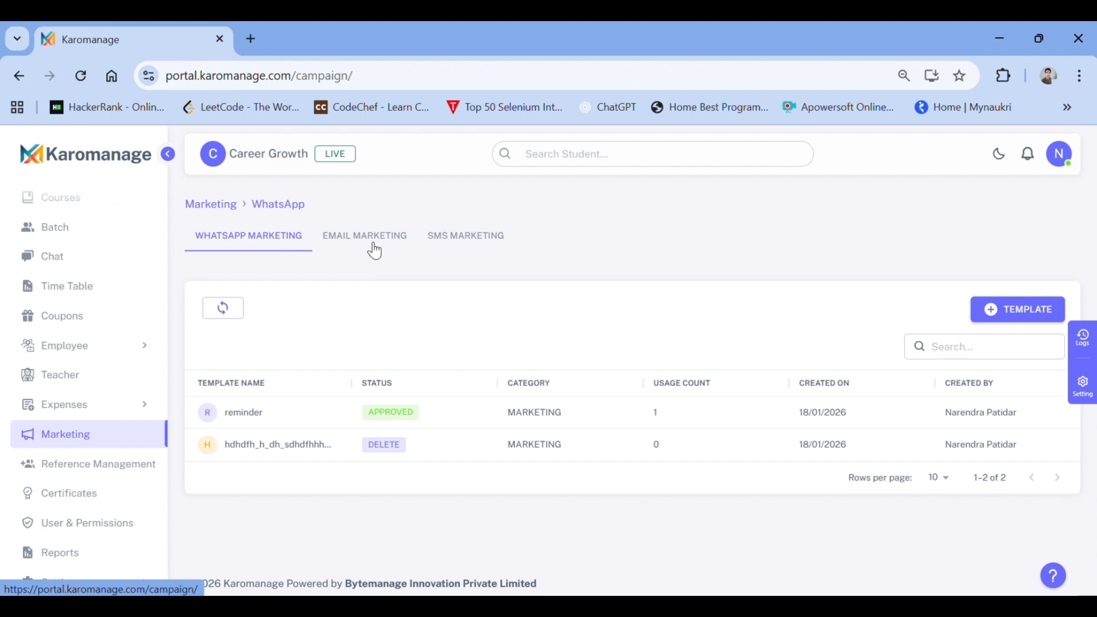
{"action": "left_click", "coordinate": [1023, 311]}
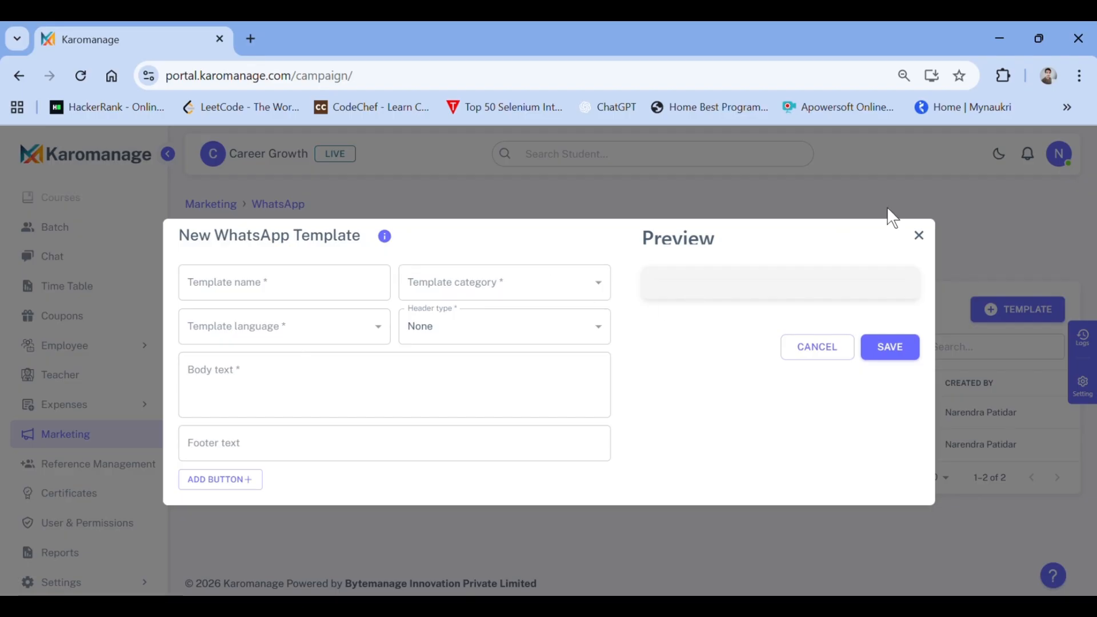
{"action": "left_click", "coordinate": [550, 285]}
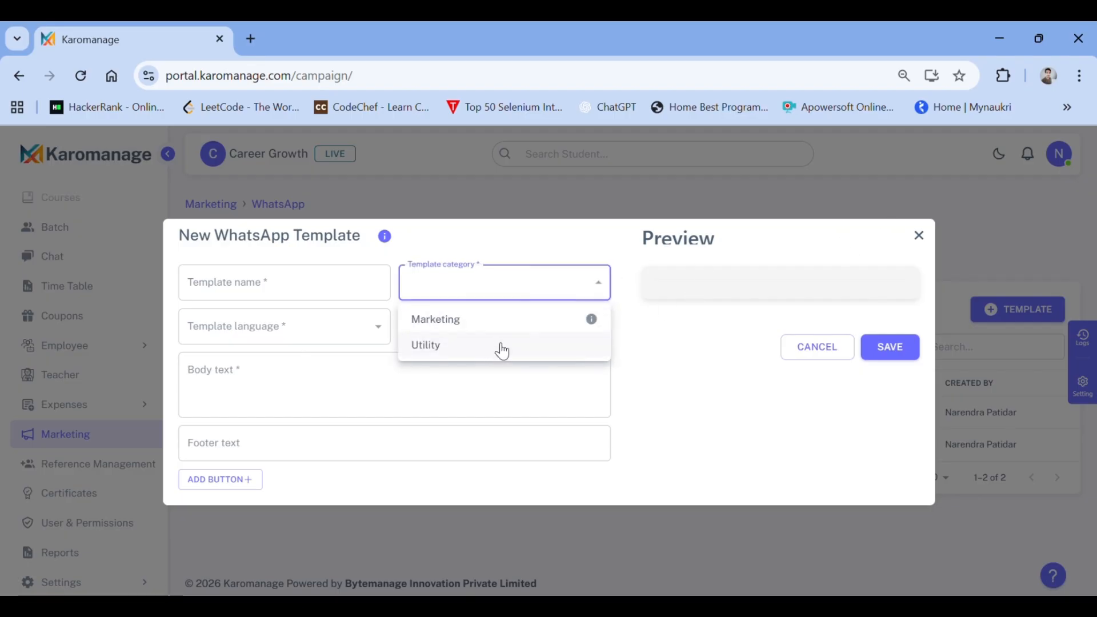
{"action": "left_click", "coordinate": [697, 343]}
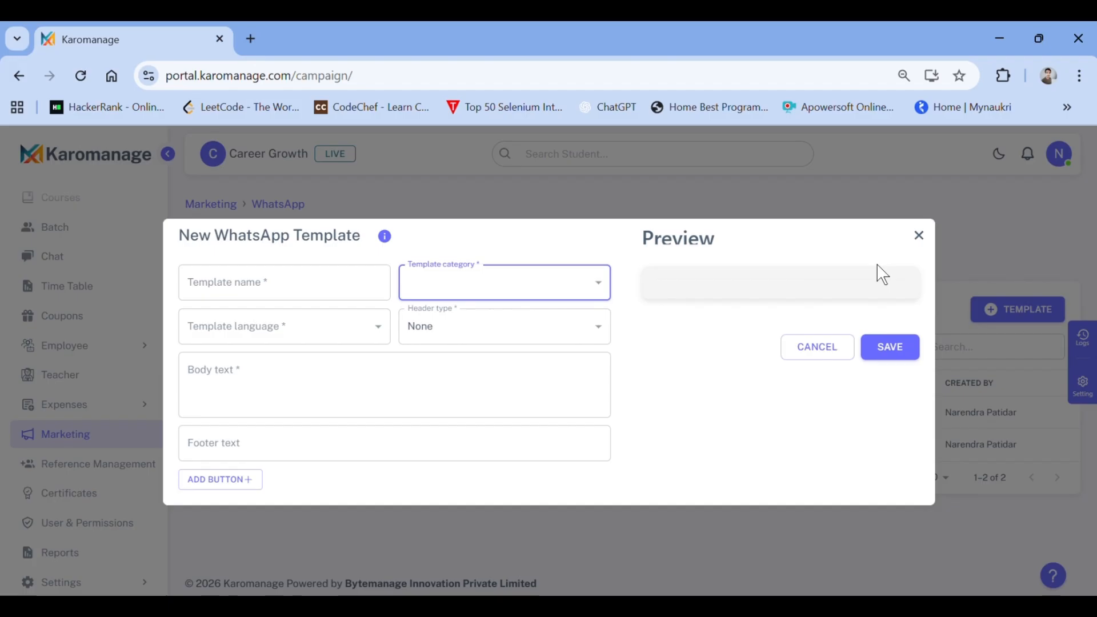
{"action": "left_click", "coordinate": [632, 190]}
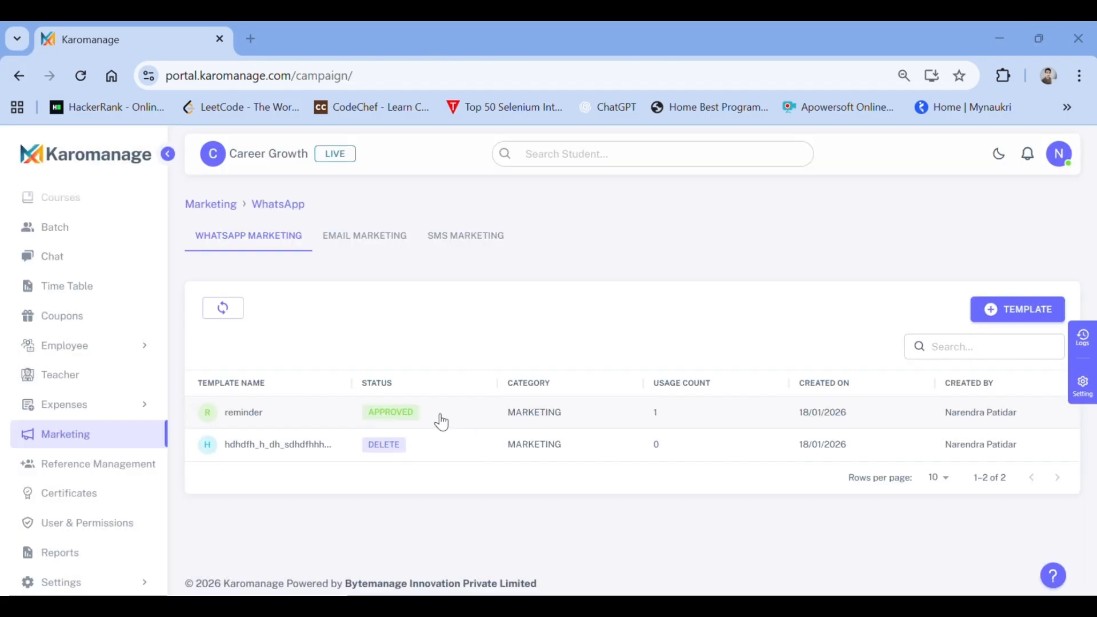
{"action": "left_click", "coordinate": [469, 418]}
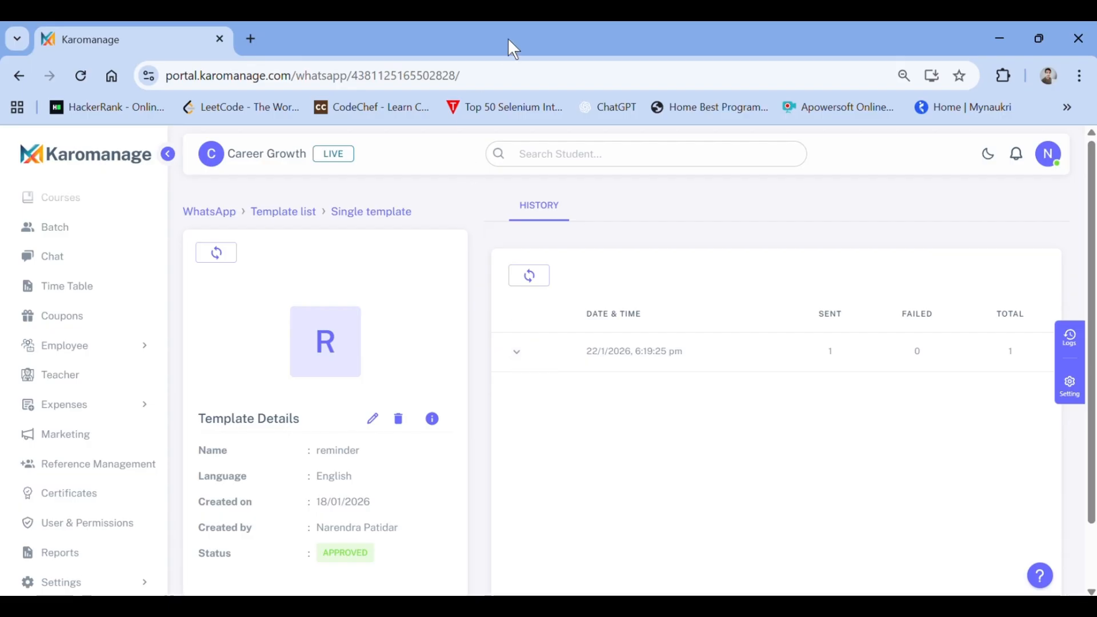
{"action": "key", "text": "alt+Left"}
Step: Look through email marketing, examining the new campaign form and the Gdh campaign's details and history
{"action": "left_click", "coordinate": [365, 242]}
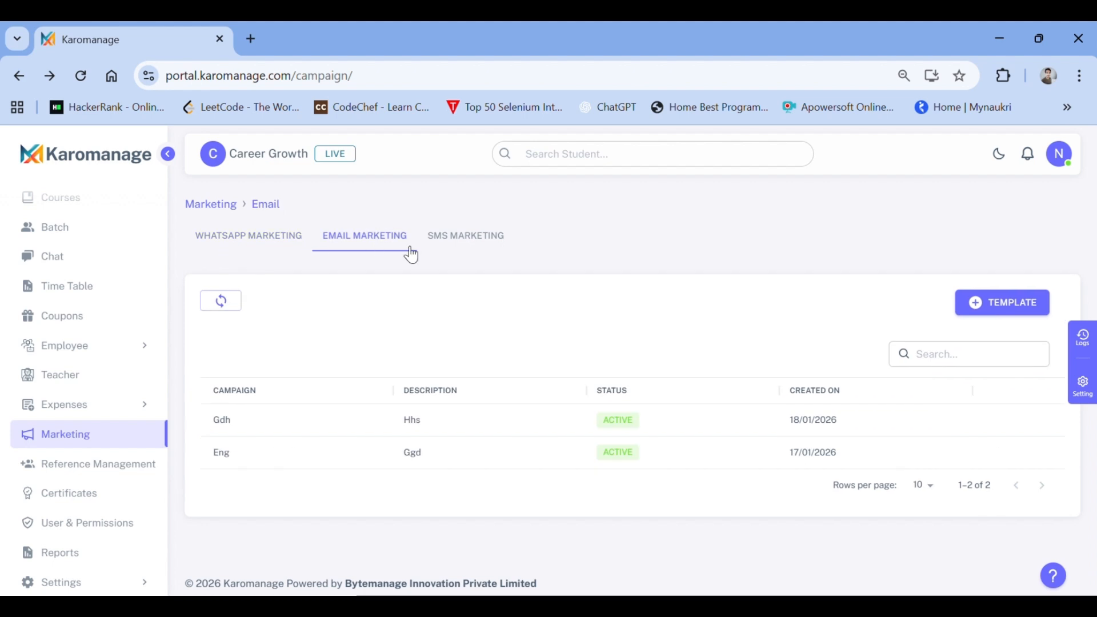
{"action": "left_click", "coordinate": [982, 308]}
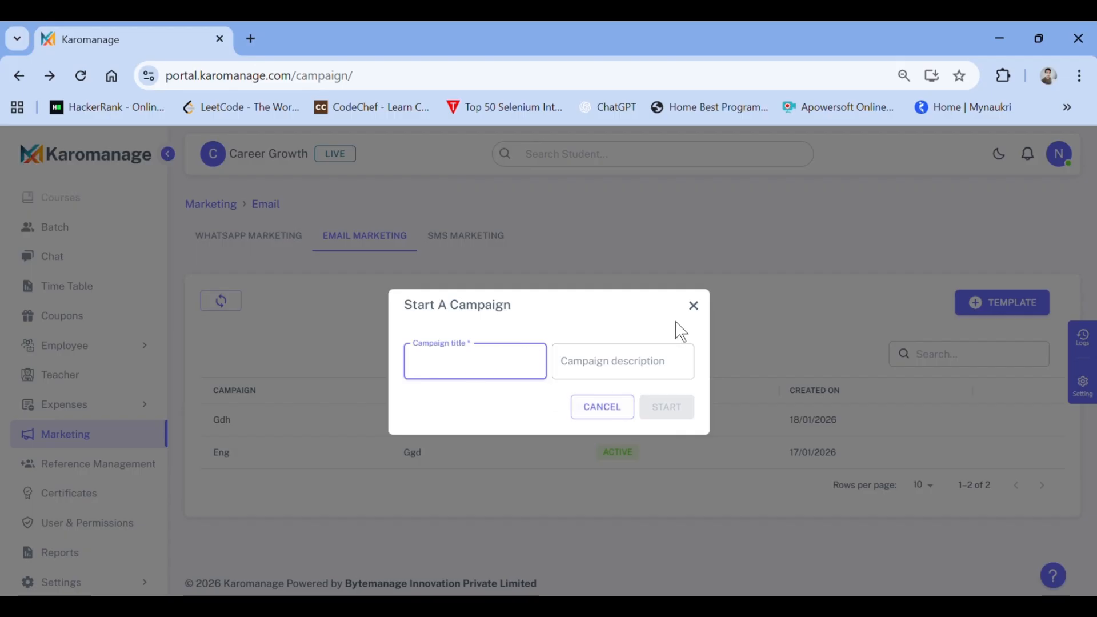
{"action": "key", "text": "Escape"}
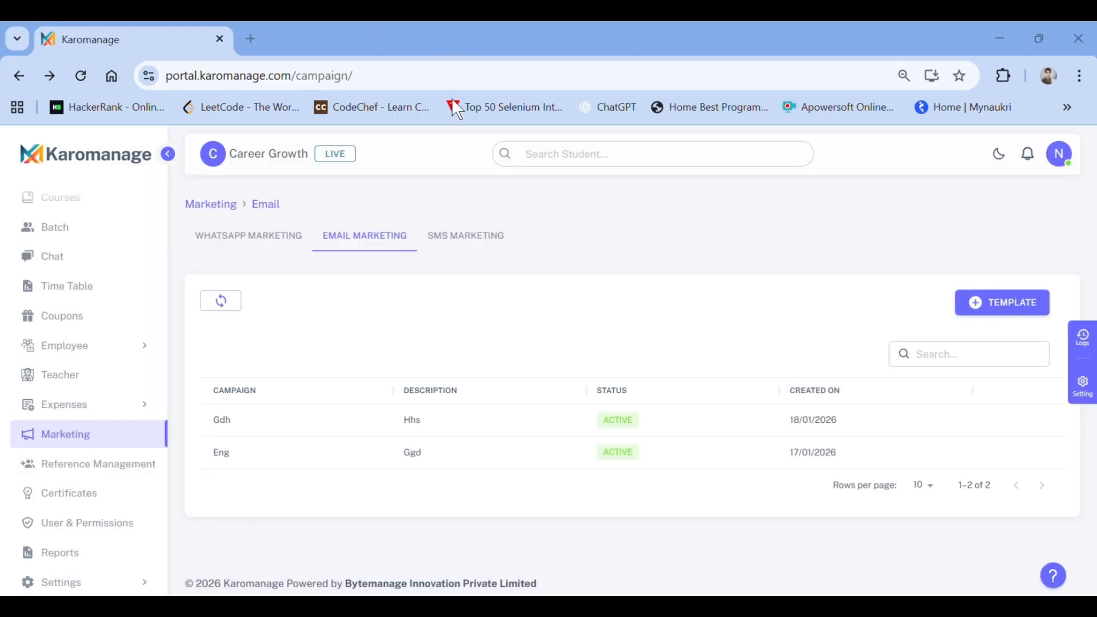
{"action": "left_click", "coordinate": [361, 422]}
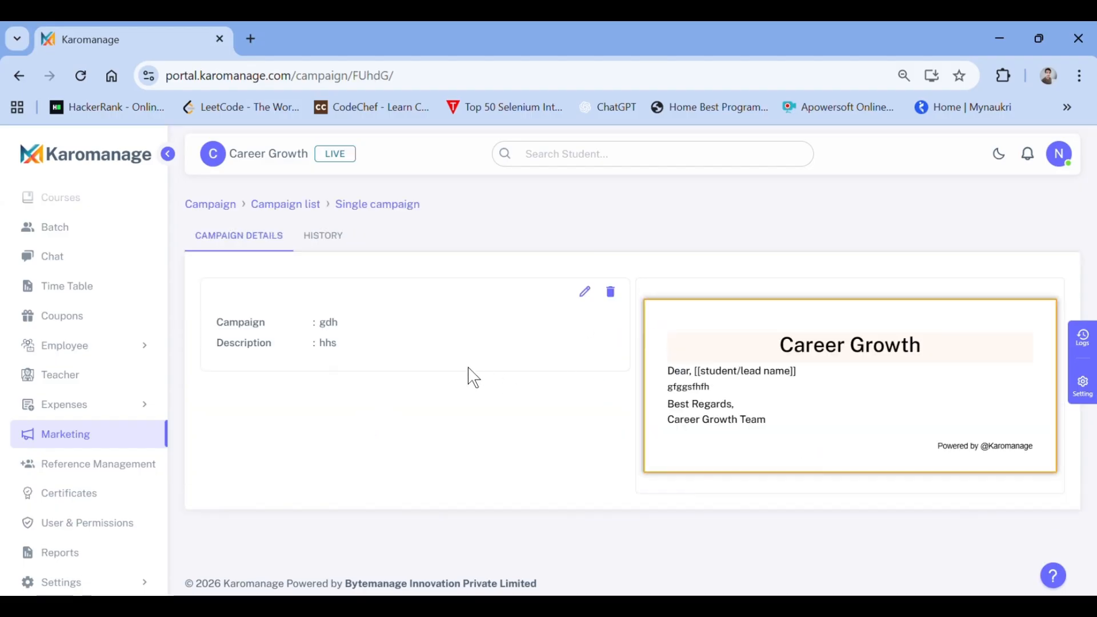
{"action": "left_click", "coordinate": [326, 245]}
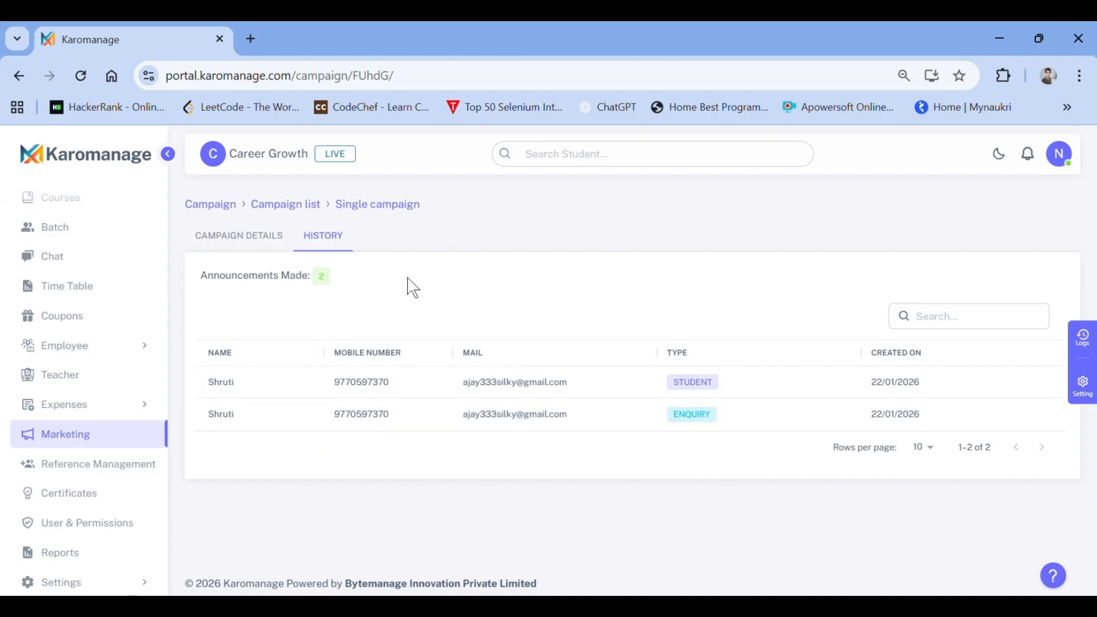
Step: Look through SMS marketing, examining the new SMS template form and its validity note, and return to the WhatsApp marketing templates
{"action": "key", "text": "alt+Left"}
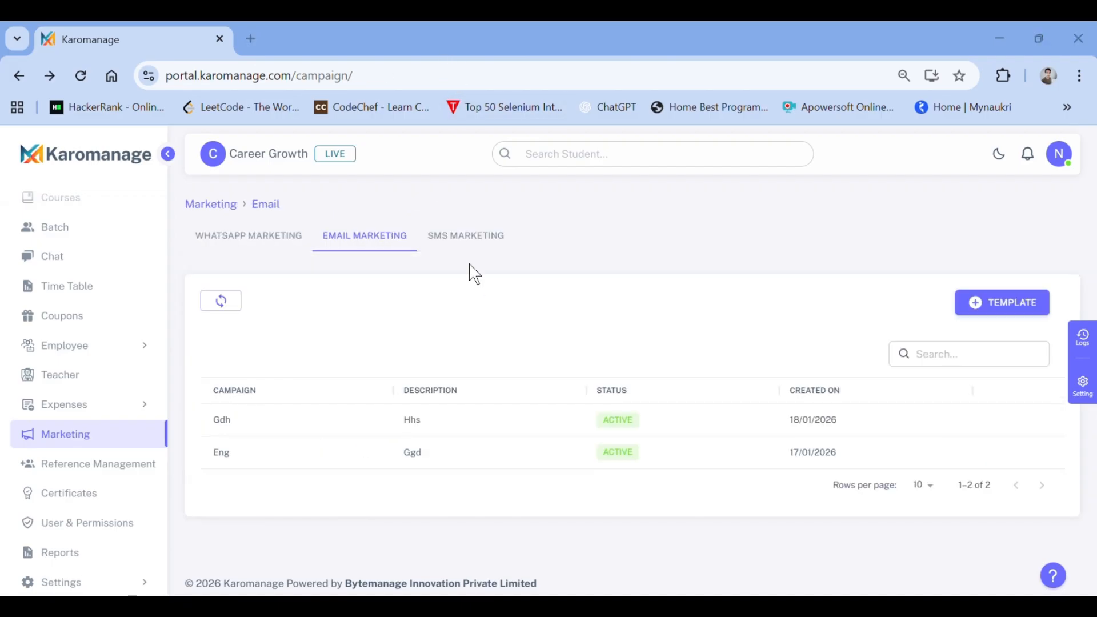
{"action": "left_click", "coordinate": [466, 236]}
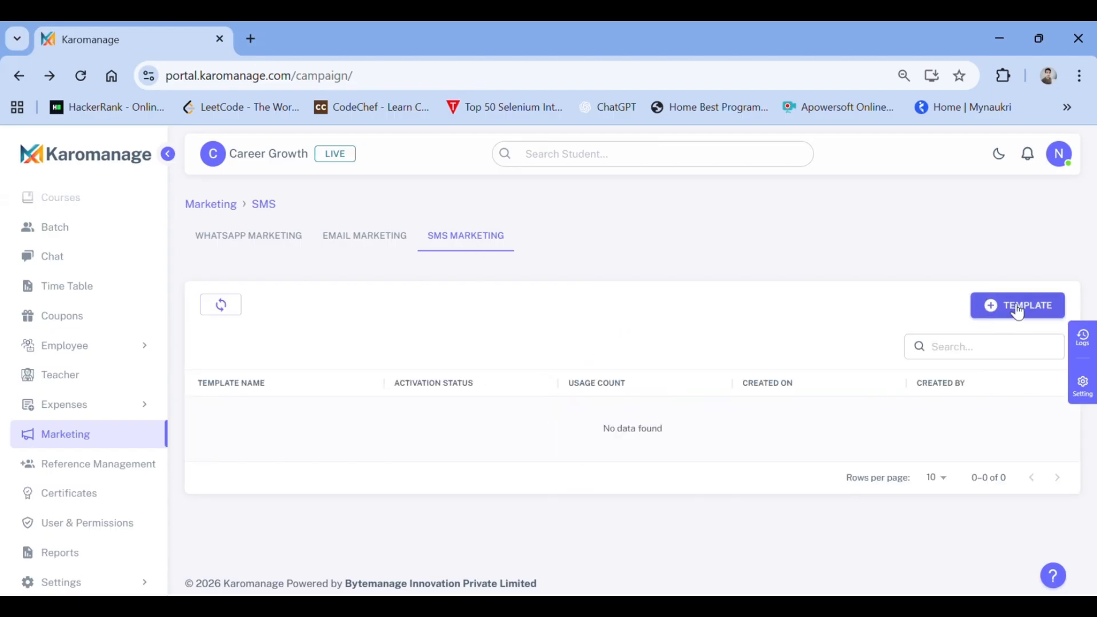
{"action": "left_click", "coordinate": [1017, 312]}
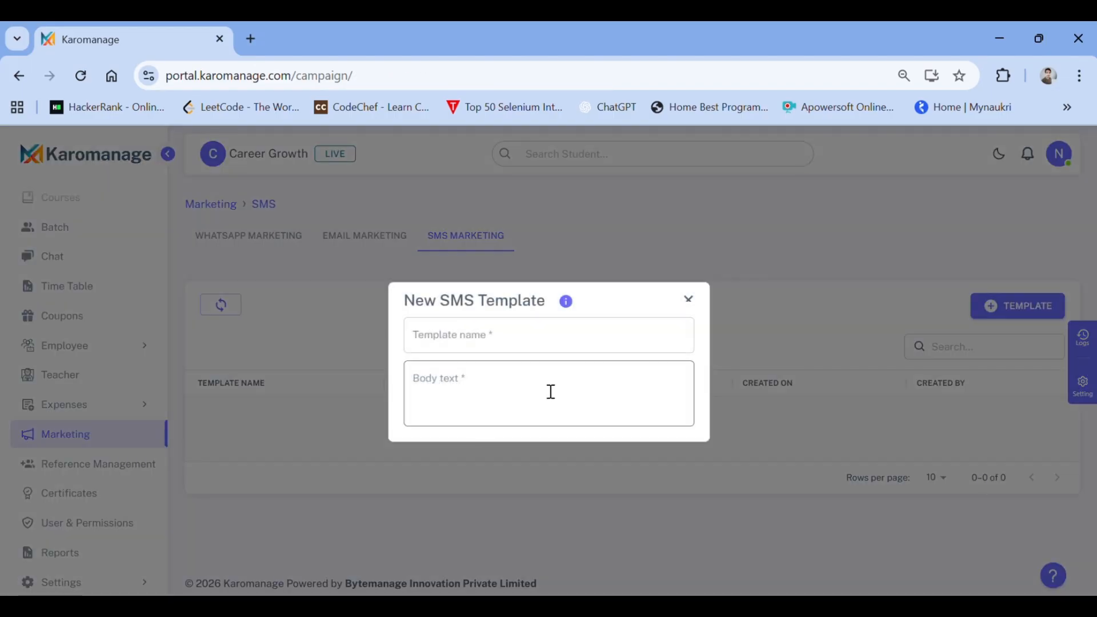
{"action": "mouse_move", "coordinate": [567, 311]}
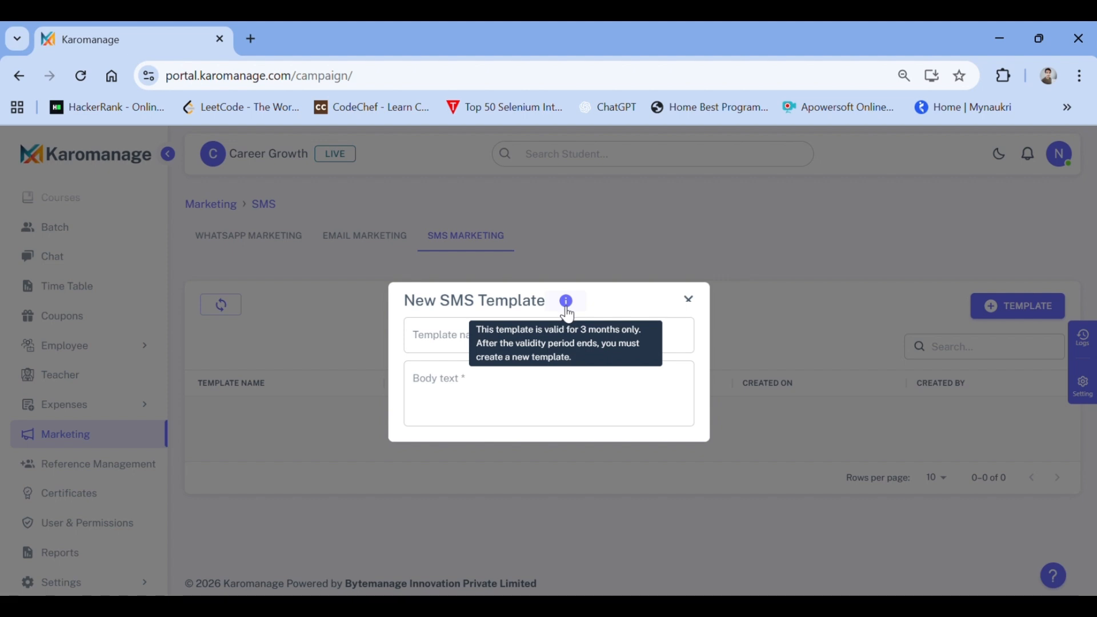
{"action": "left_click", "coordinate": [689, 299]}
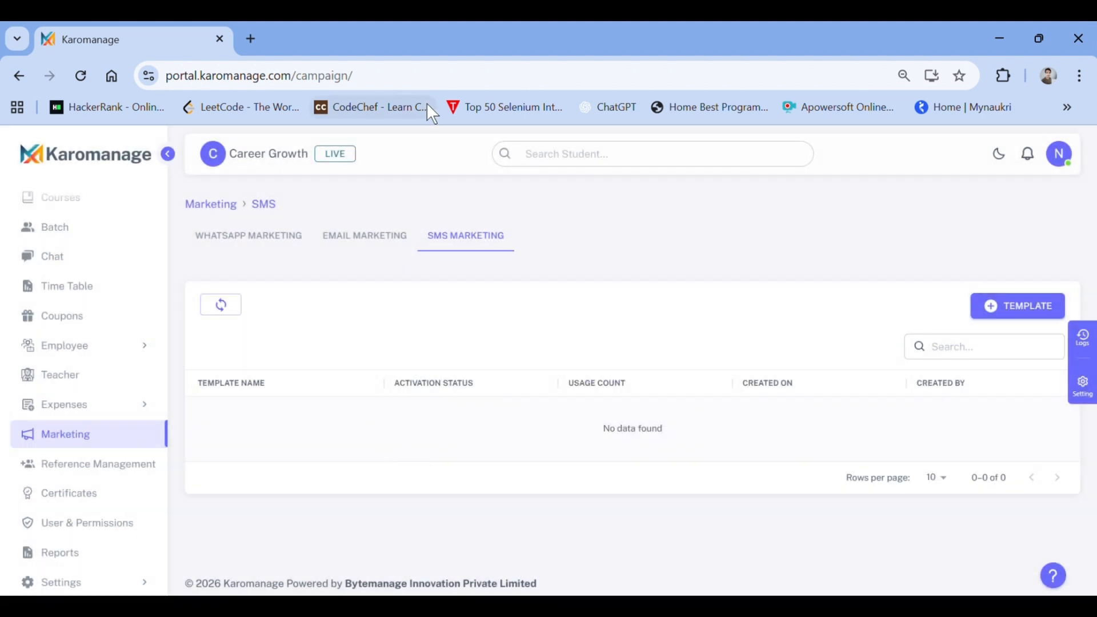
{"action": "left_click", "coordinate": [269, 240]}
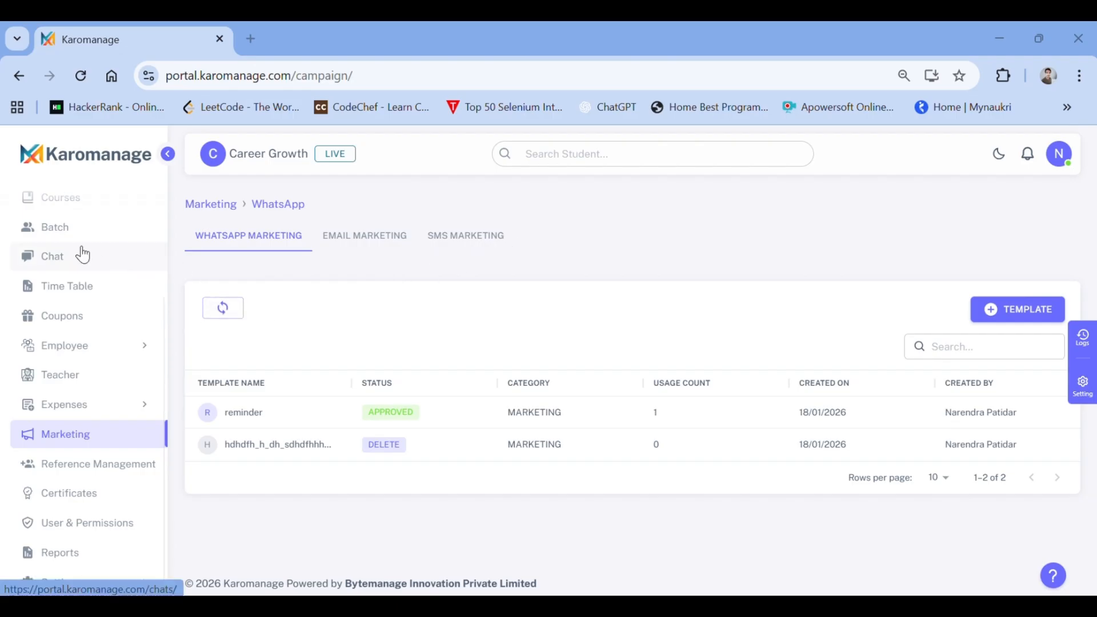
{"action": "scroll", "coordinate": [83, 255], "scroll_direction": "up", "scroll_amount": 3}
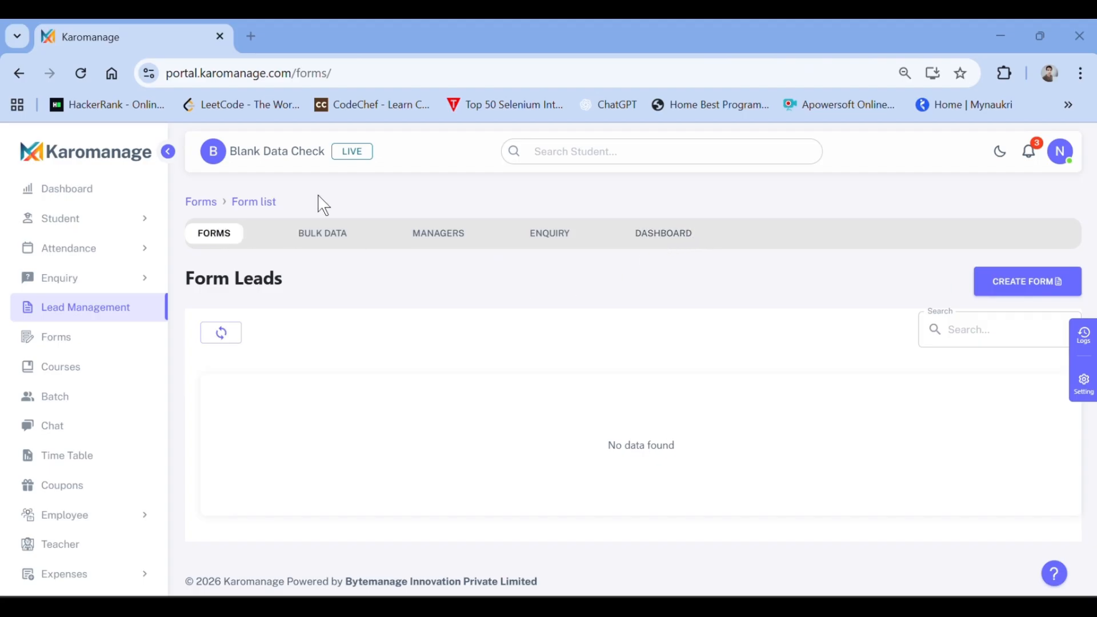
Step: Start a new lead form in Lead Management and review its default name, email and mobile number fields
{"action": "left_click", "coordinate": [1020, 292]}
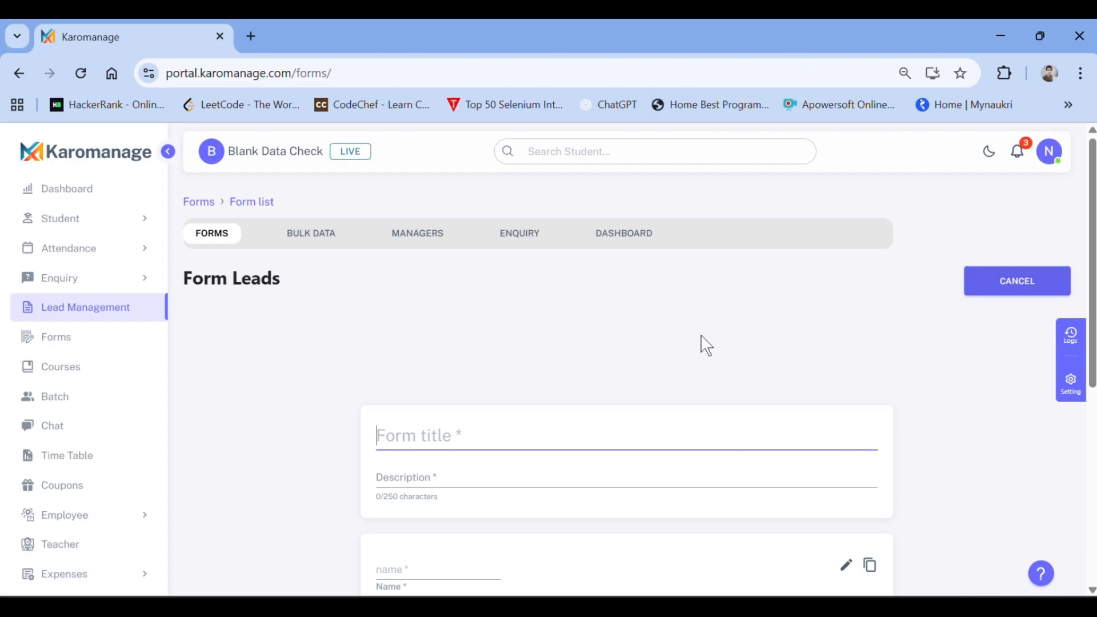
{"action": "scroll", "coordinate": [706, 345], "scroll_direction": "down", "scroll_amount": 6}
{"action": "scroll", "coordinate": [707, 345], "scroll_direction": "up", "scroll_amount": 3}
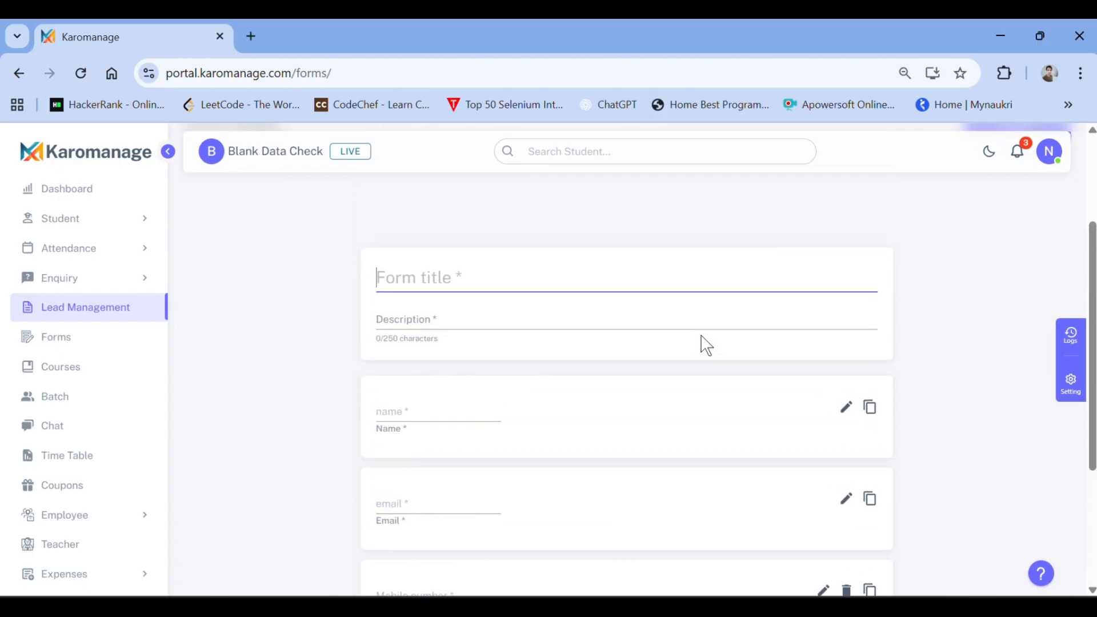
{"action": "scroll", "coordinate": [707, 345], "scroll_direction": "down", "scroll_amount": 4}
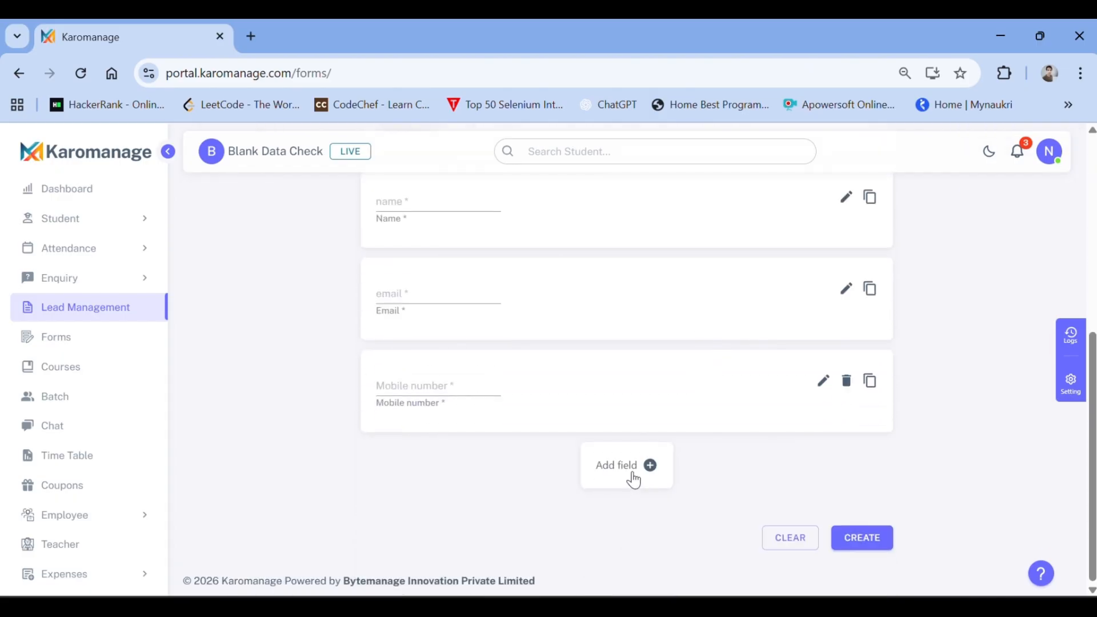
Step: Start an additional field on the lead form and examine the available field types, leaving it set to Text field
{"action": "right_click", "coordinate": [633, 478]}
{"action": "key", "text": "Escape"}
{"action": "left_click", "coordinate": [608, 474]}
{"action": "scroll", "coordinate": [610, 475], "scroll_direction": "up", "scroll_amount": 5}
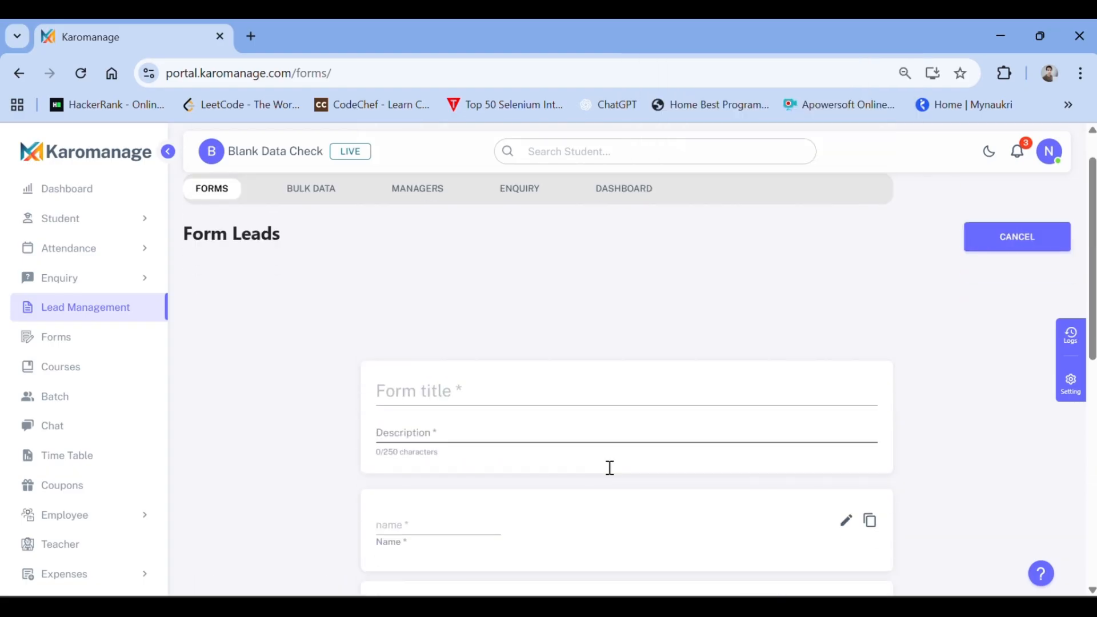
{"action": "scroll", "coordinate": [609, 465], "scroll_direction": "down", "scroll_amount": 8}
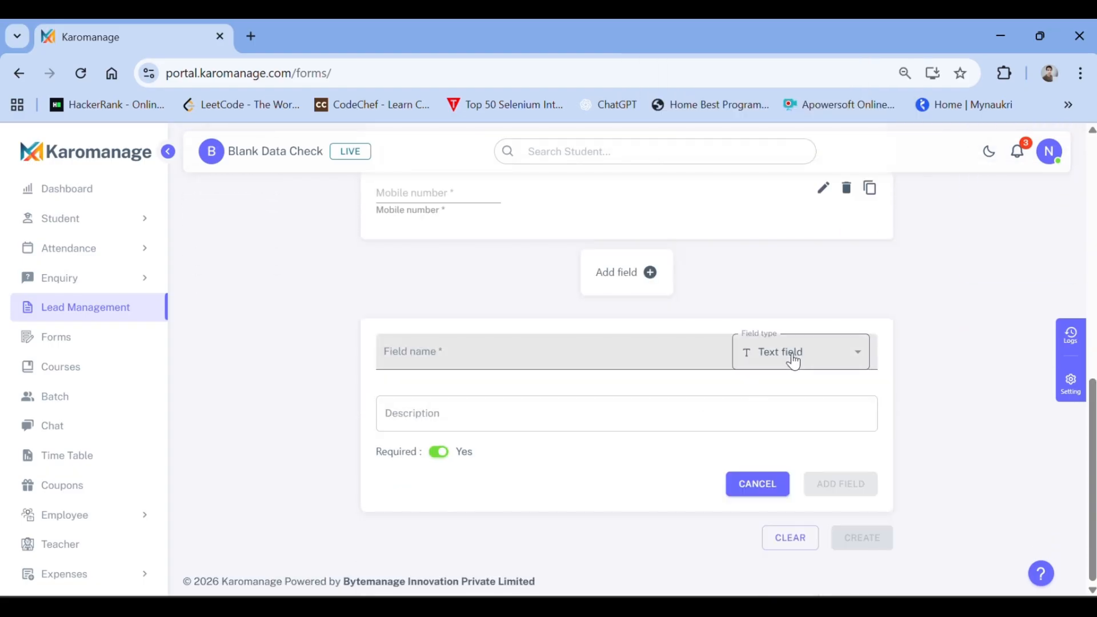
{"action": "left_click", "coordinate": [797, 360]}
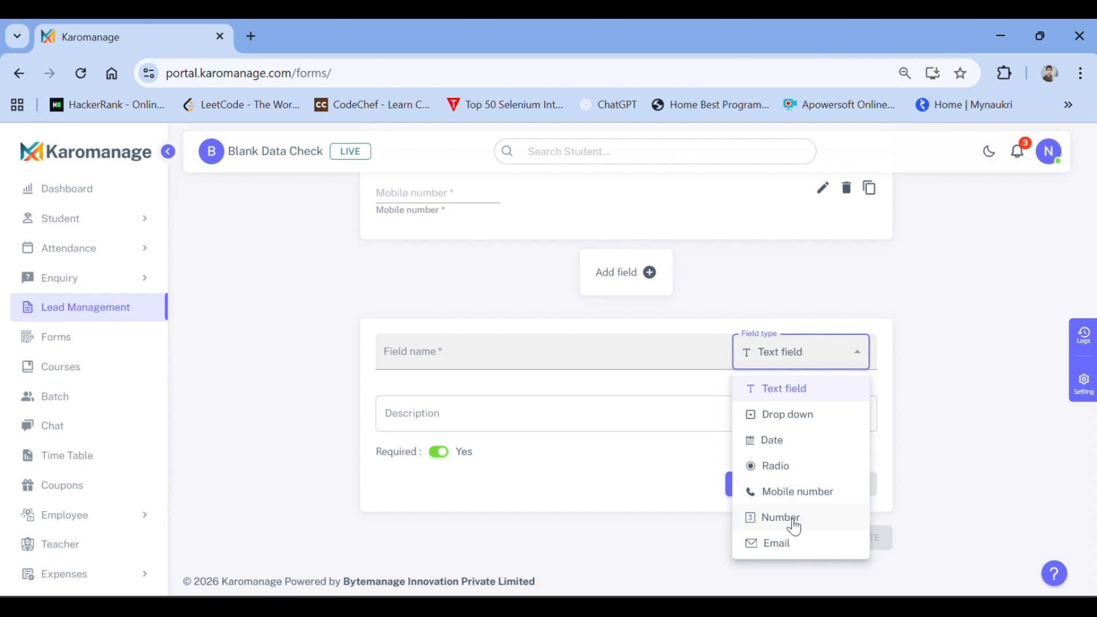
{"action": "left_click", "coordinate": [687, 555]}
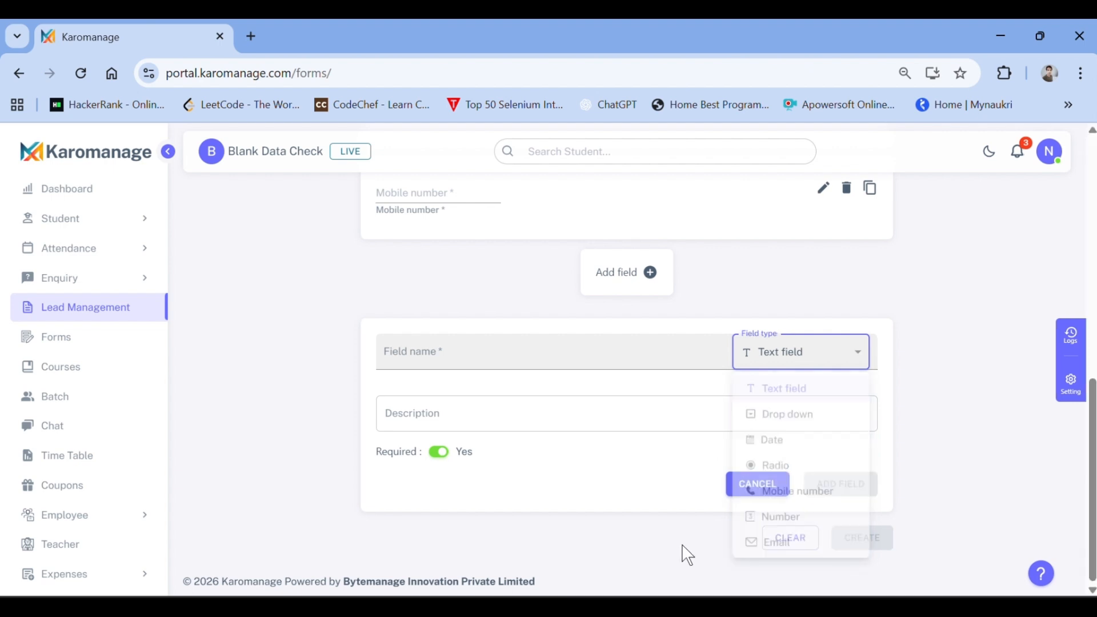
{"action": "scroll", "coordinate": [657, 318], "scroll_direction": "up", "scroll_amount": 10}
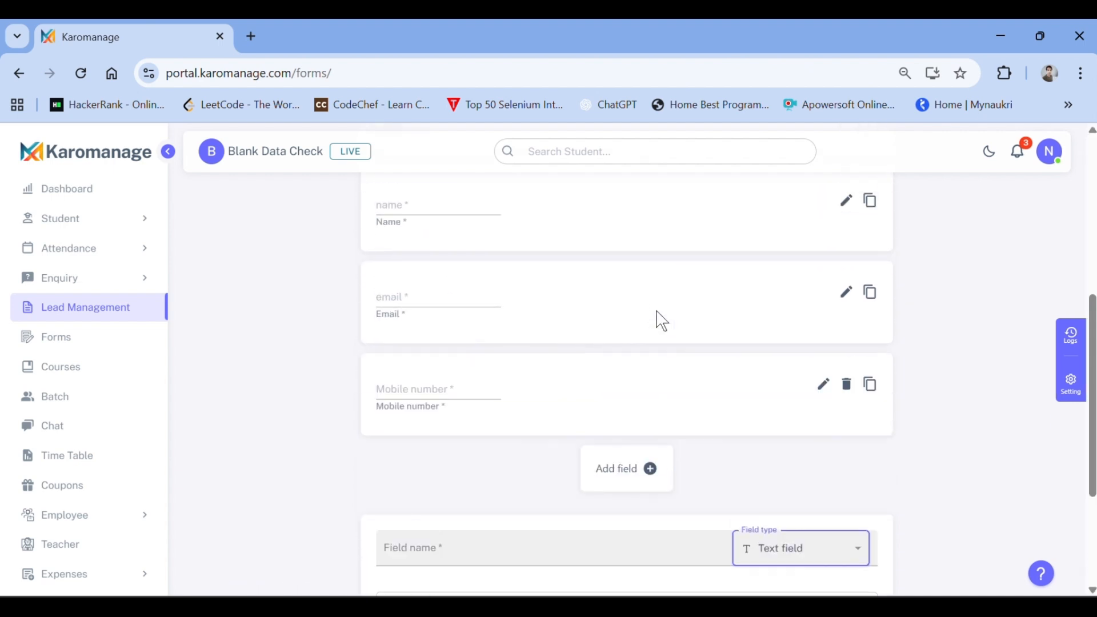
{"action": "scroll", "coordinate": [657, 318], "scroll_direction": "down", "scroll_amount": 10}
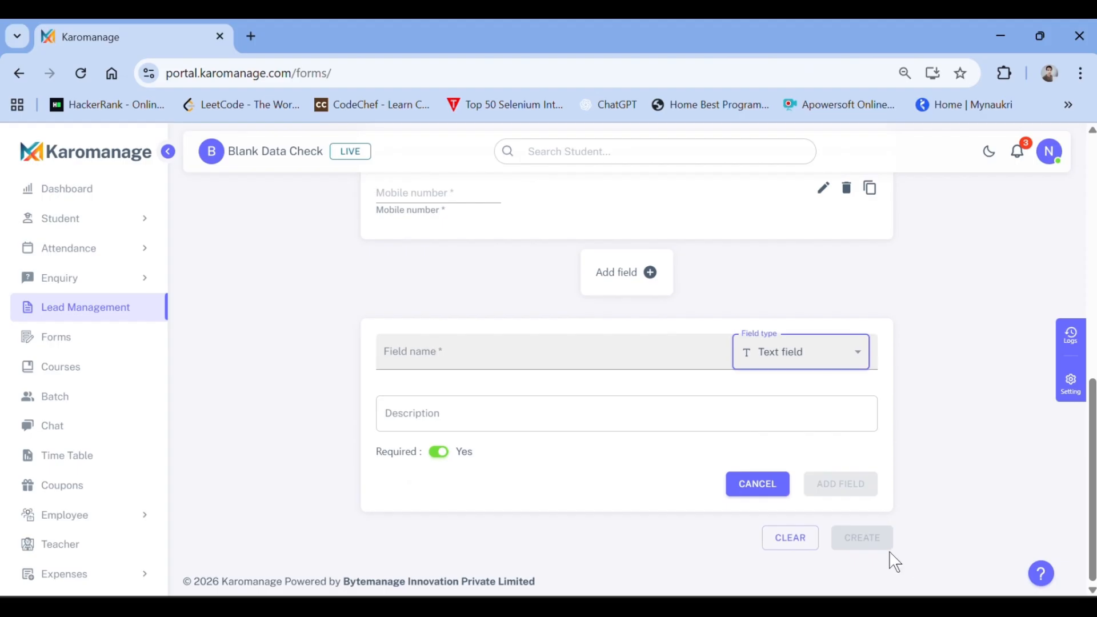
Step: Create the lead form titled Enquiry with the description "Emp details", keeping only the default name, email and mobile number fields
{"action": "scroll", "coordinate": [759, 456], "scroll_direction": "up", "scroll_amount": 7}
{"action": "scroll", "coordinate": [600, 421], "scroll_direction": "up", "scroll_amount": 2}
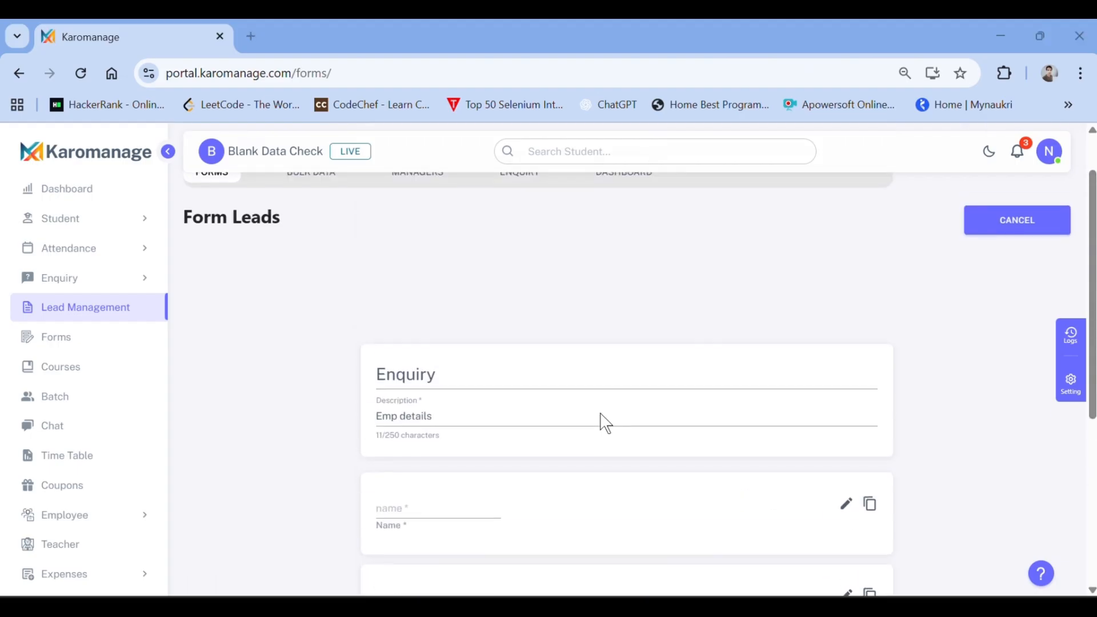
{"action": "scroll", "coordinate": [747, 483], "scroll_direction": "down", "scroll_amount": 8}
{"action": "scroll", "coordinate": [590, 321], "scroll_direction": "up", "scroll_amount": 3}
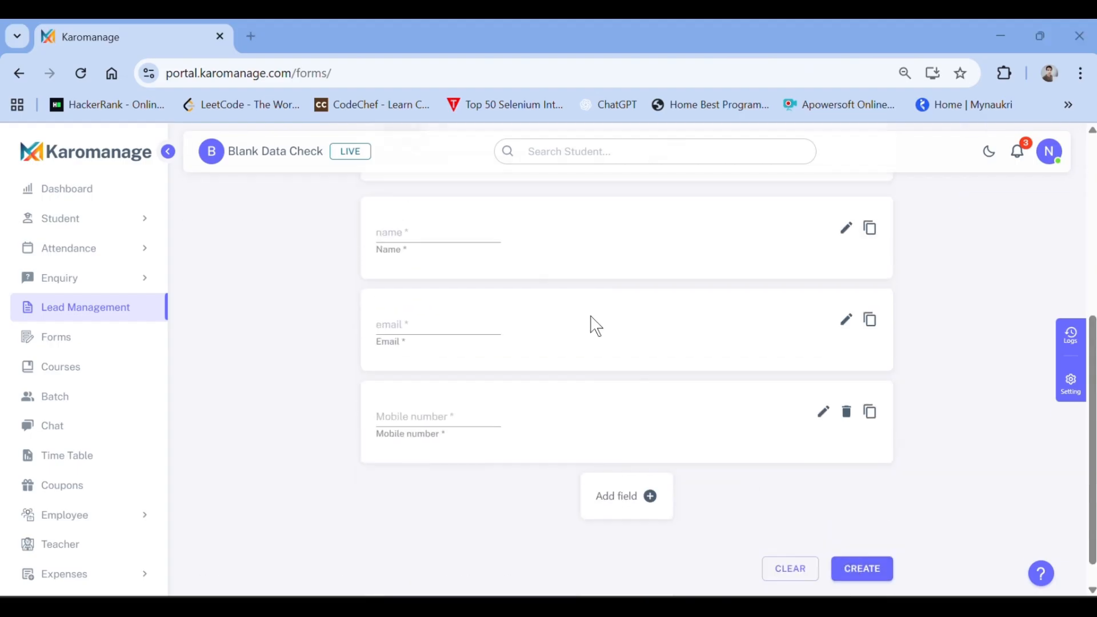
{"action": "scroll", "coordinate": [833, 457], "scroll_direction": "down", "scroll_amount": 3}
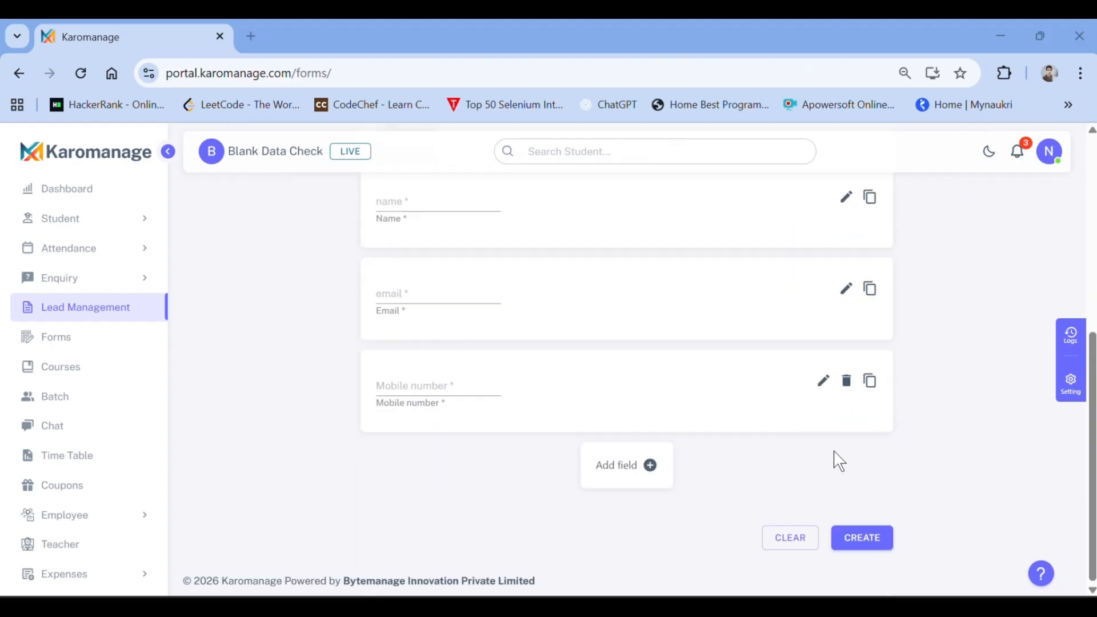
{"action": "left_click", "coordinate": [875, 553]}
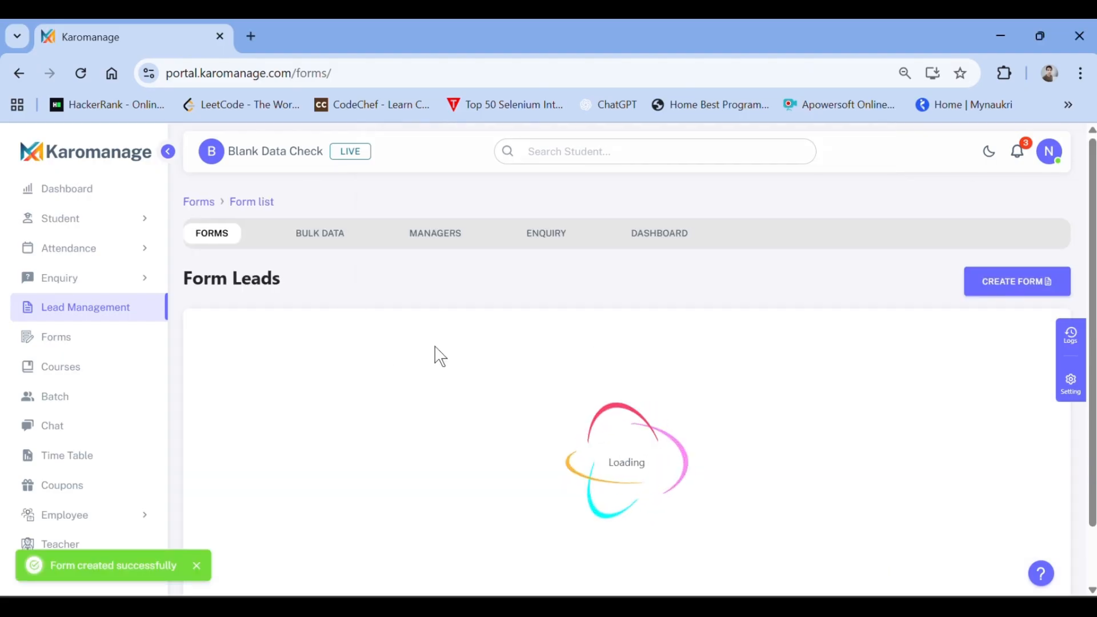
Step: View the Enquiry form's QR code with its download and copy link options, and close it
{"action": "scroll", "coordinate": [393, 355], "scroll_direction": "down", "scroll_amount": 1}
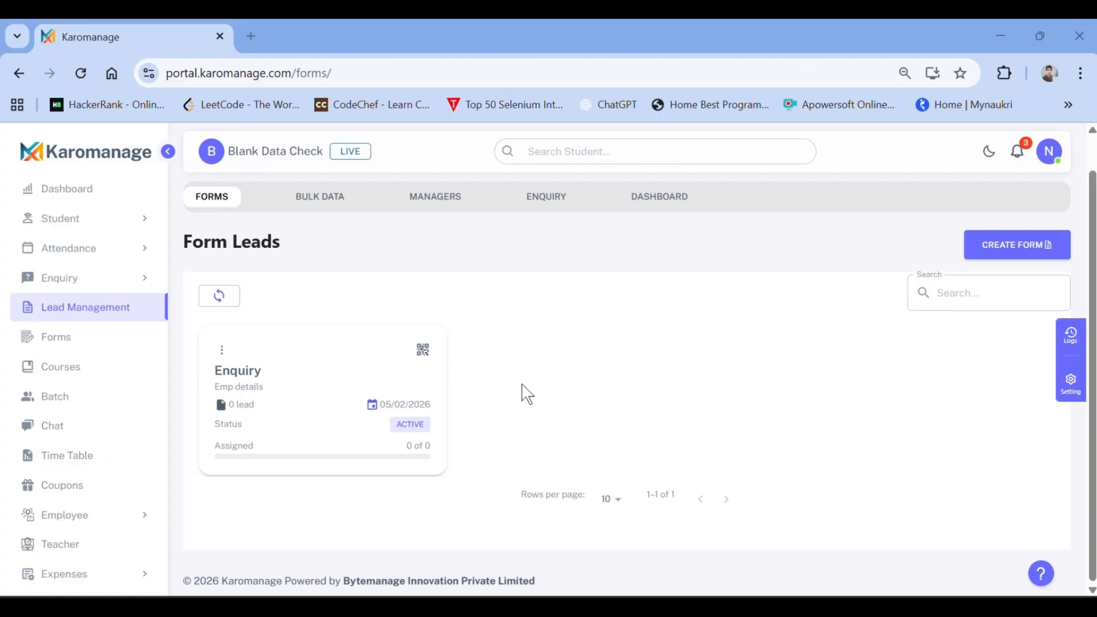
{"action": "left_click", "coordinate": [422, 349]}
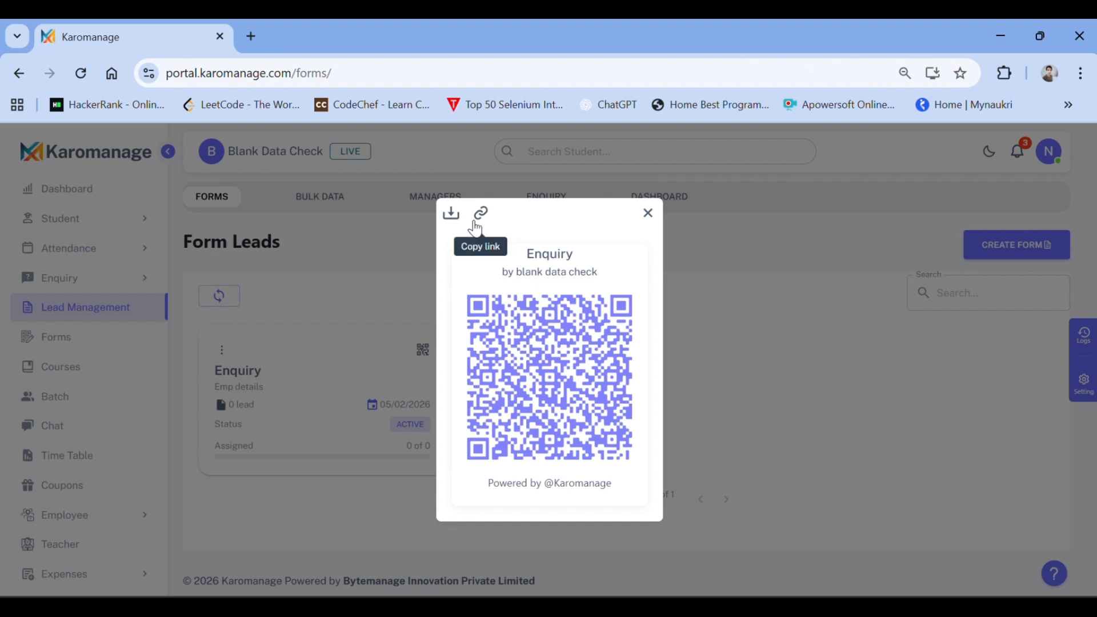
{"action": "left_click", "coordinate": [646, 223]}
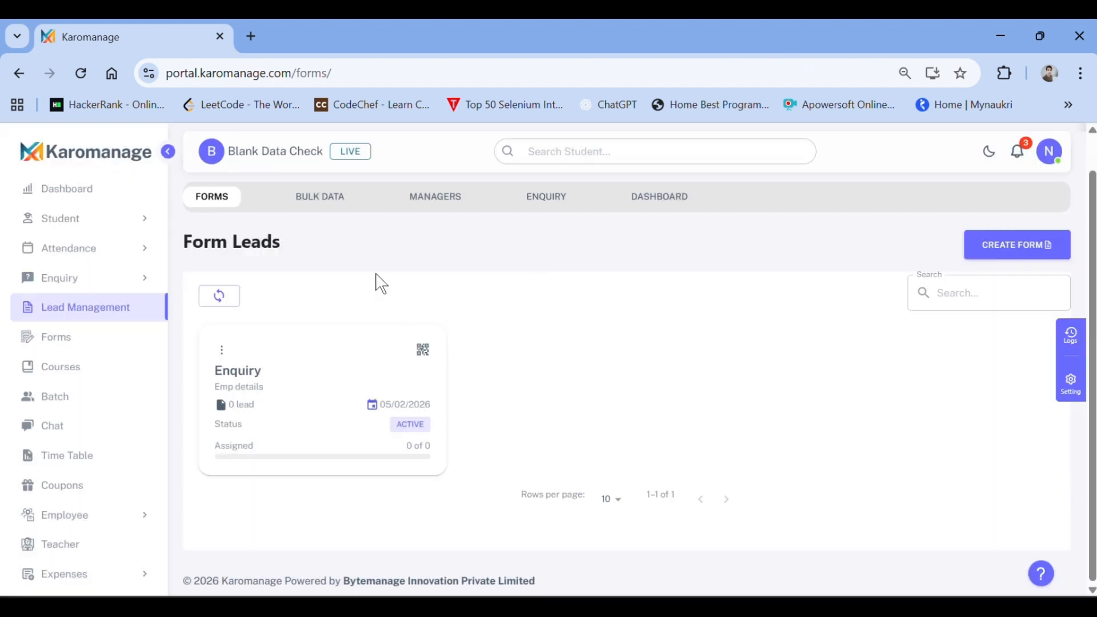
Step: Look through the bulk data section and examine the upload form for importing existing leads from a CSV file
{"action": "left_click", "coordinate": [335, 202]}
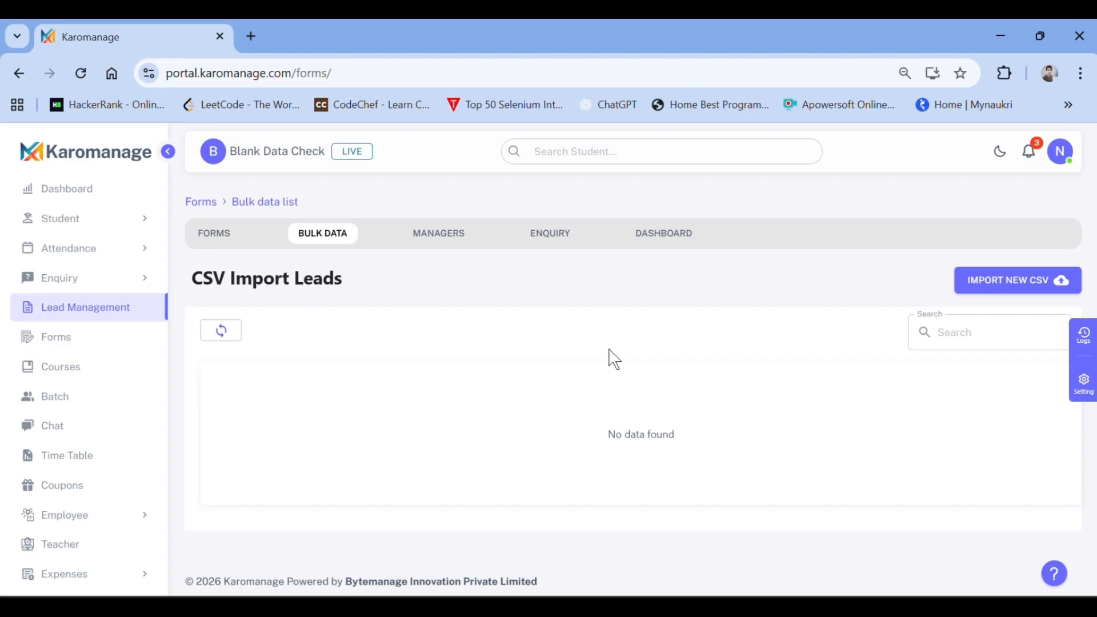
{"action": "left_click", "coordinate": [990, 285]}
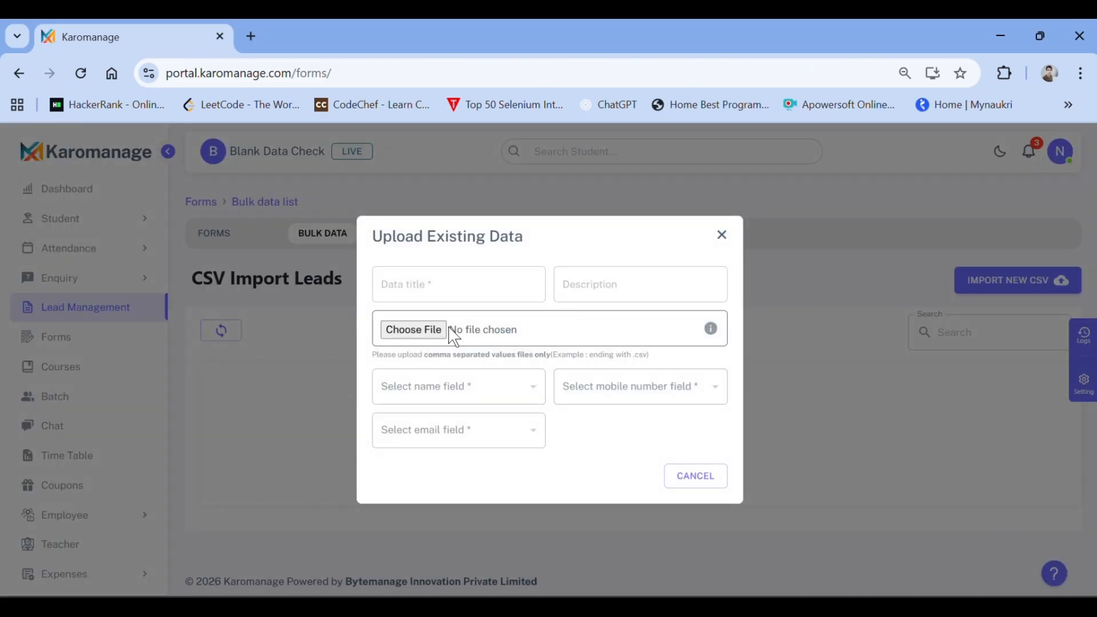
{"action": "left_click", "coordinate": [728, 241]}
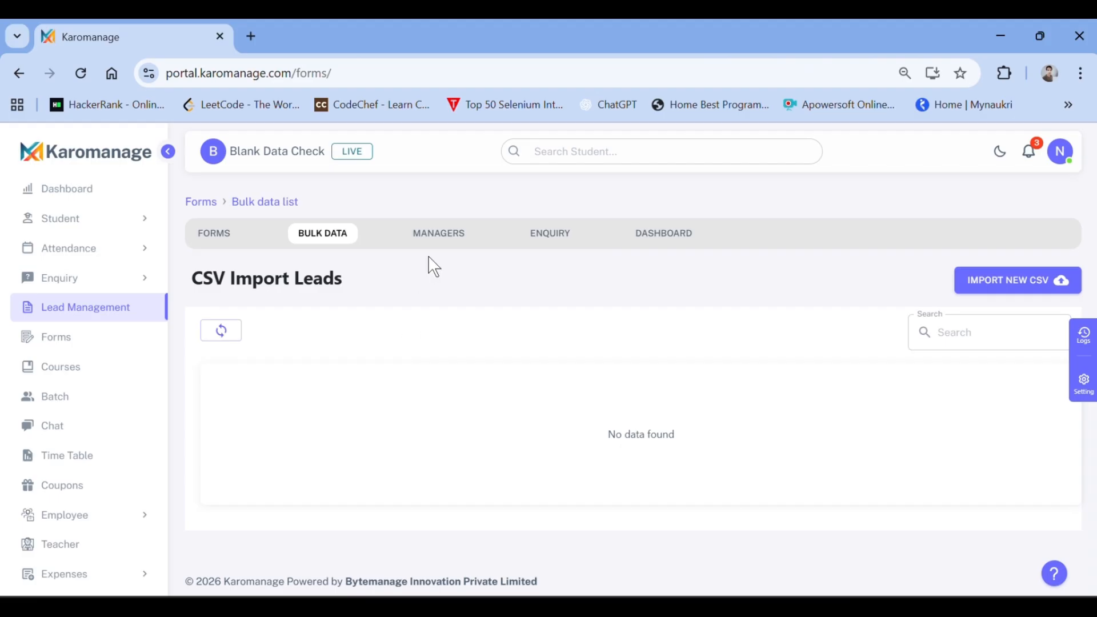
{"action": "left_click", "coordinate": [326, 241]}
Step: Look over the lead managers, the enquiry leads, and the lead dashboard's summary cards, lead source distribution and manager performance
{"action": "left_click", "coordinate": [460, 240]}
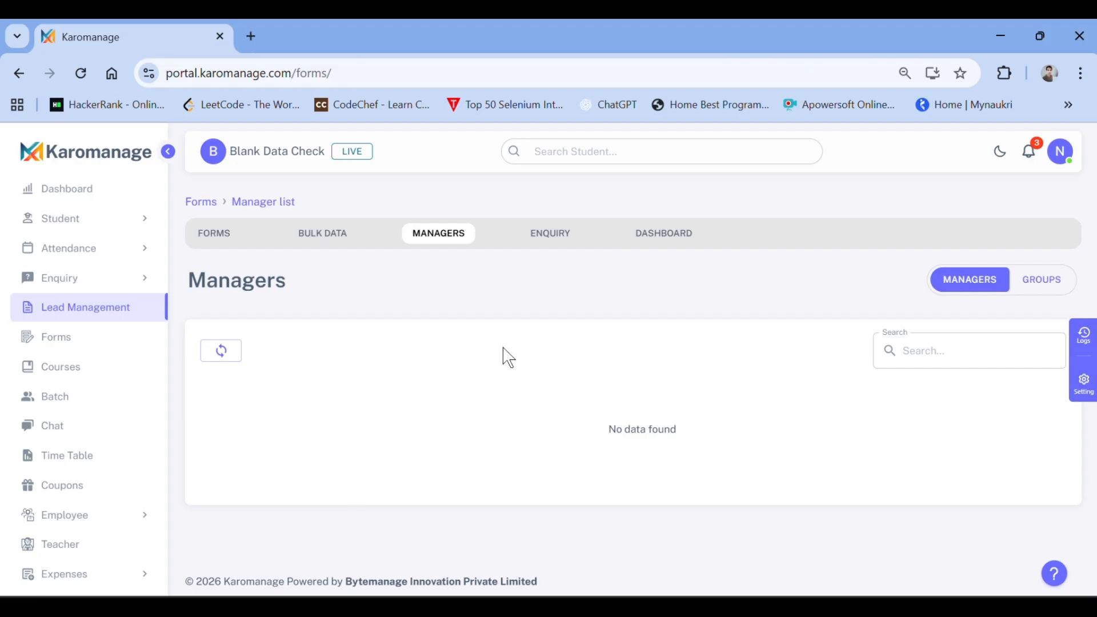
{"action": "left_click", "coordinate": [547, 233]}
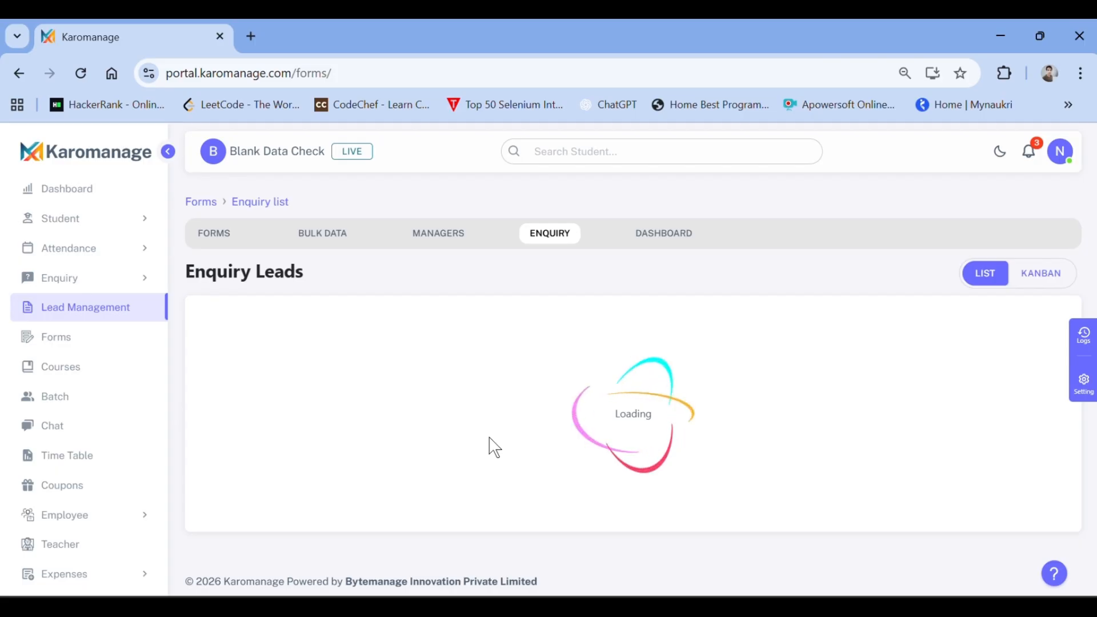
{"action": "left_click", "coordinate": [658, 235]}
{"action": "scroll", "coordinate": [652, 377], "scroll_direction": "down", "scroll_amount": 1}
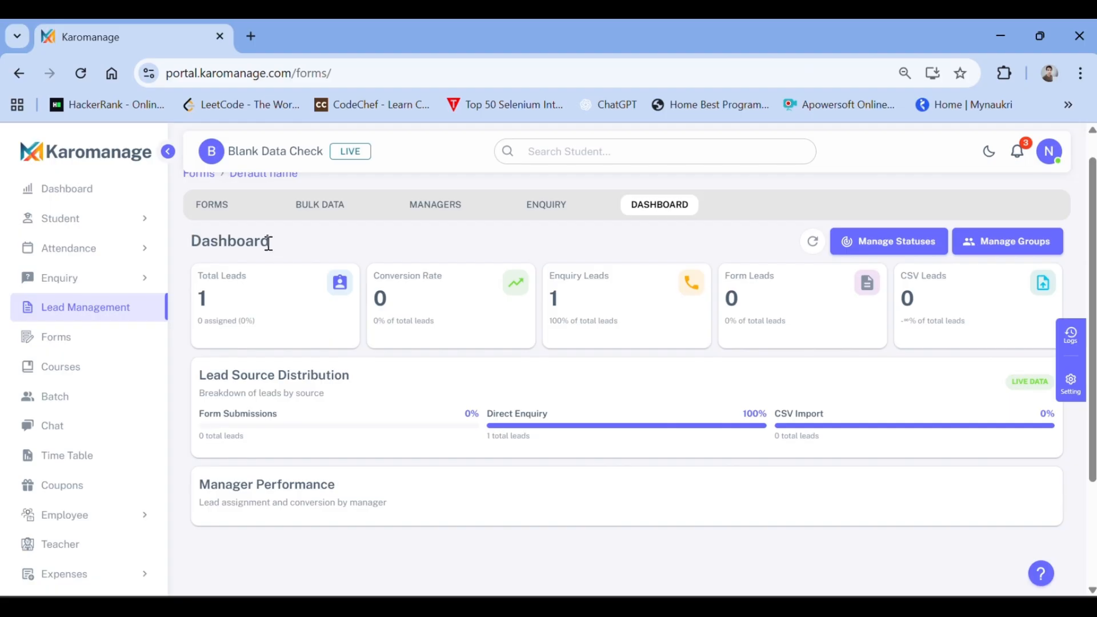
{"action": "scroll", "coordinate": [269, 243], "scroll_direction": "up", "scroll_amount": 1}
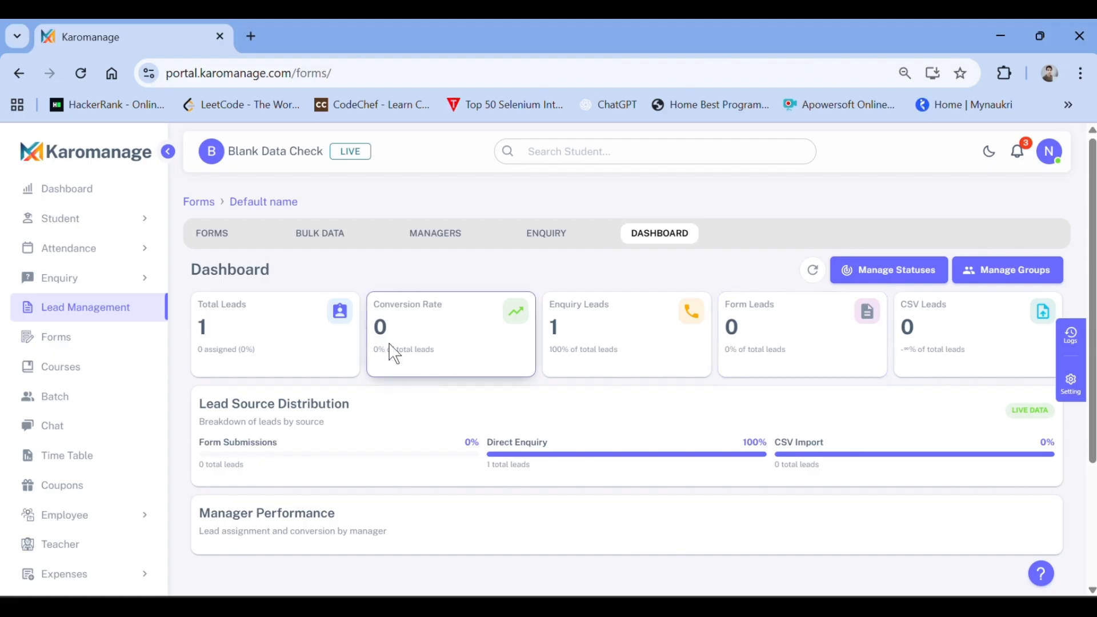
{"action": "scroll", "coordinate": [401, 405], "scroll_direction": "down", "scroll_amount": 1}
{"action": "scroll", "coordinate": [402, 406], "scroll_direction": "up", "scroll_amount": 1}
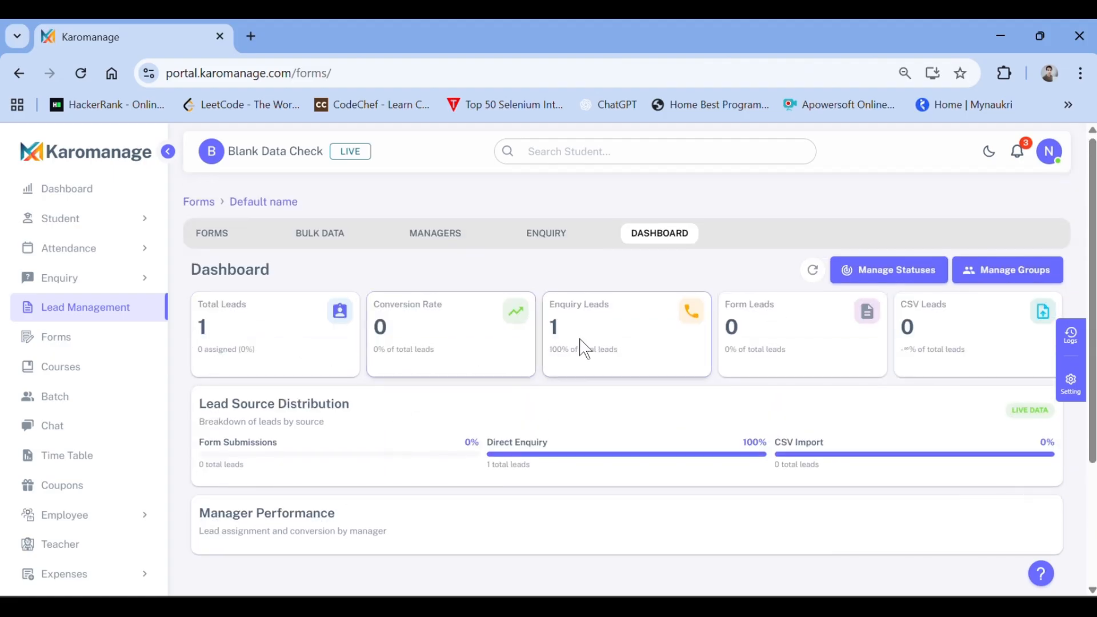
{"action": "scroll", "coordinate": [650, 421], "scroll_direction": "down", "scroll_amount": 2}
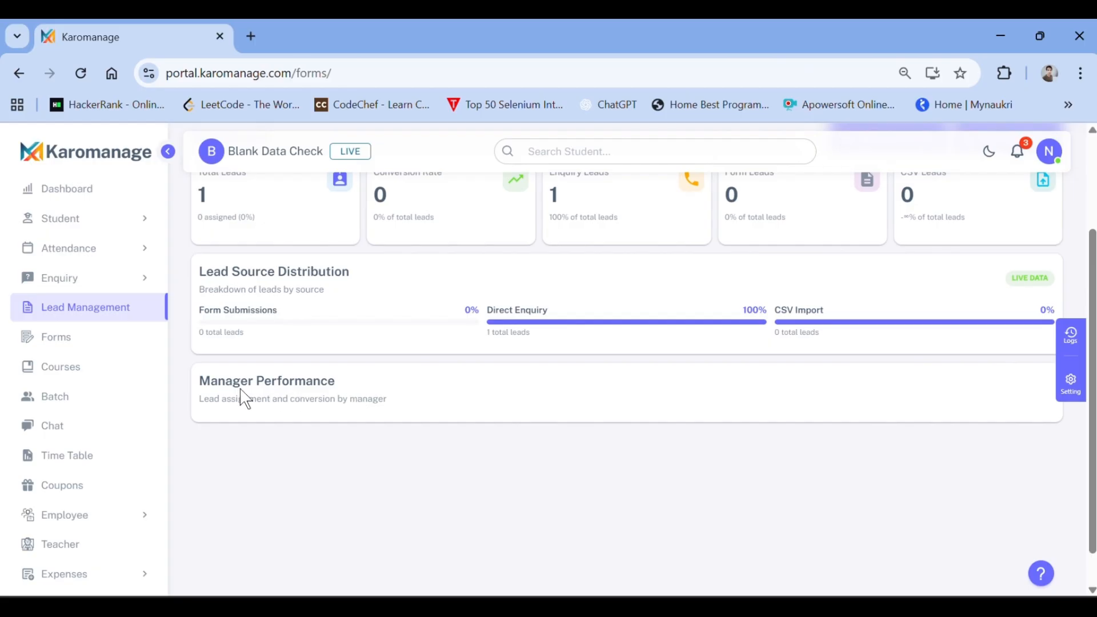
{"action": "scroll", "coordinate": [488, 365], "scroll_direction": "up", "scroll_amount": 2}
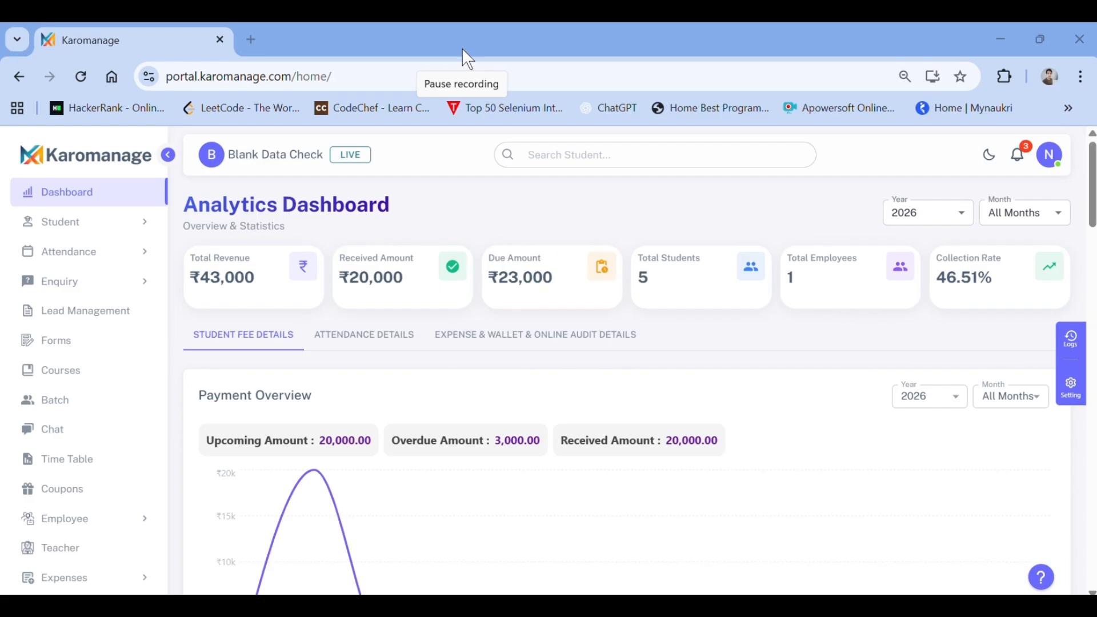
Step: Open the new enquiry form, view its QR code, copy the form link, and close the QR code
{"action": "left_click", "coordinate": [73, 296]}
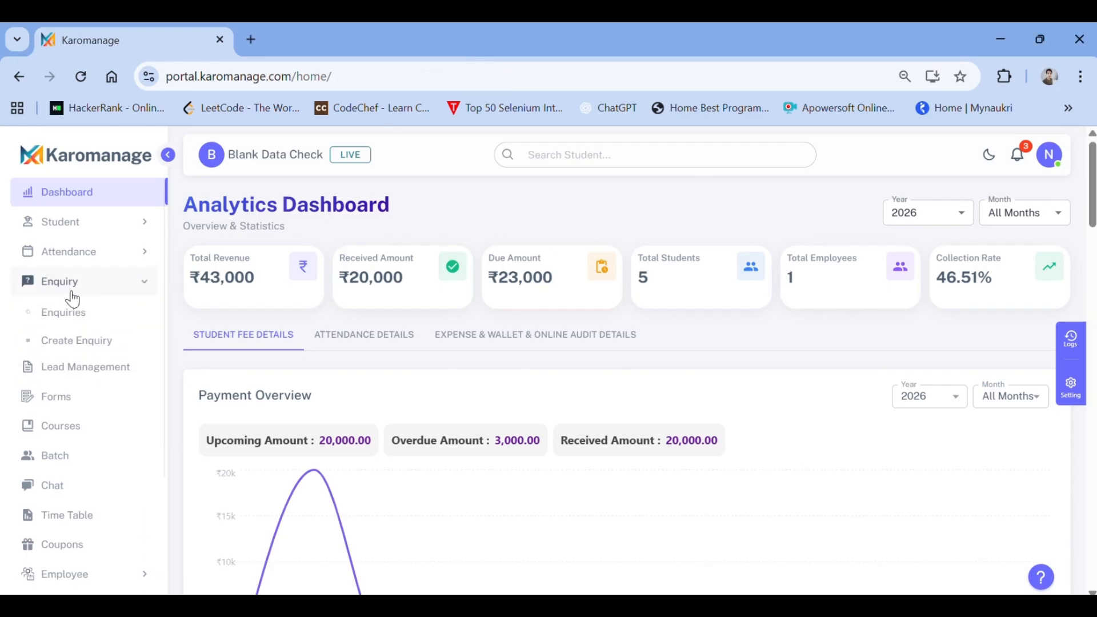
{"action": "left_click", "coordinate": [72, 344]}
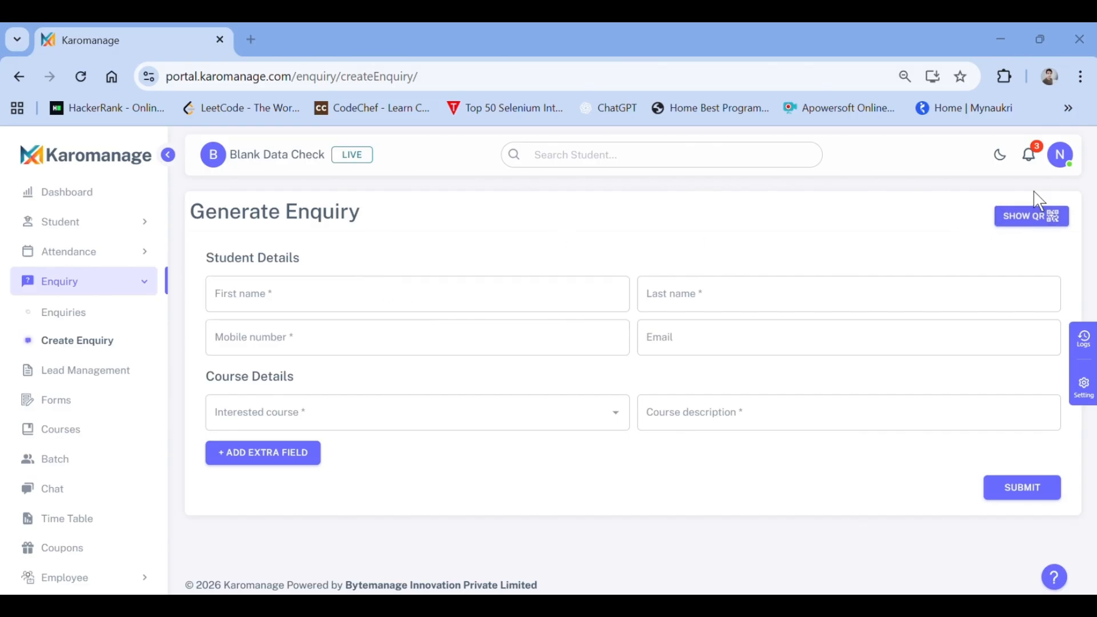
{"action": "left_click", "coordinate": [1043, 216]}
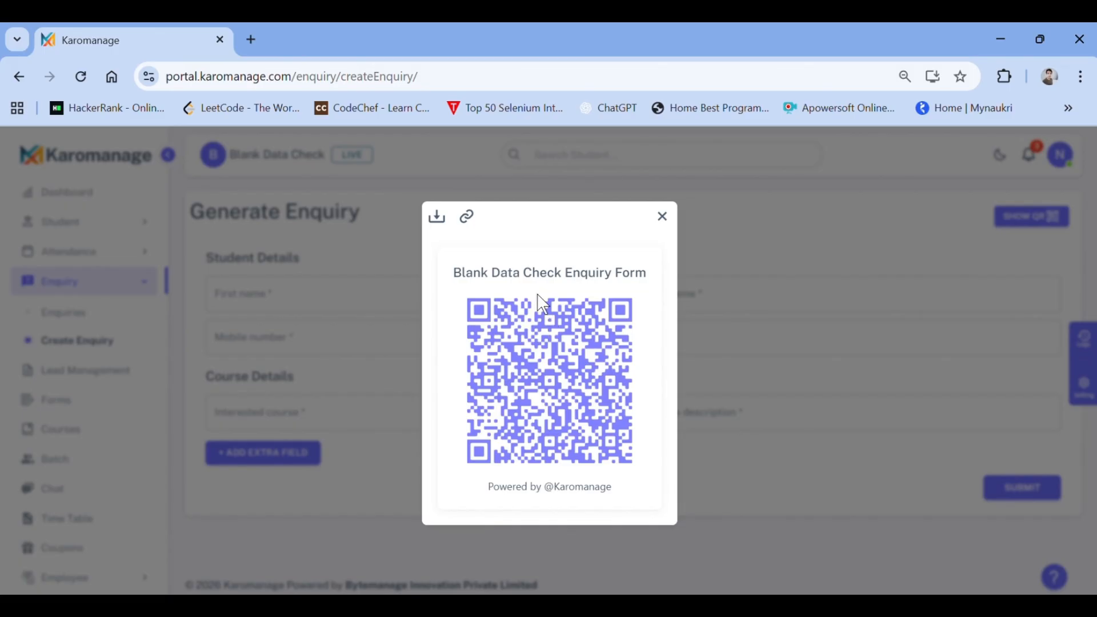
{"action": "left_click", "coordinate": [468, 218]}
{"action": "left_click", "coordinate": [662, 216]}
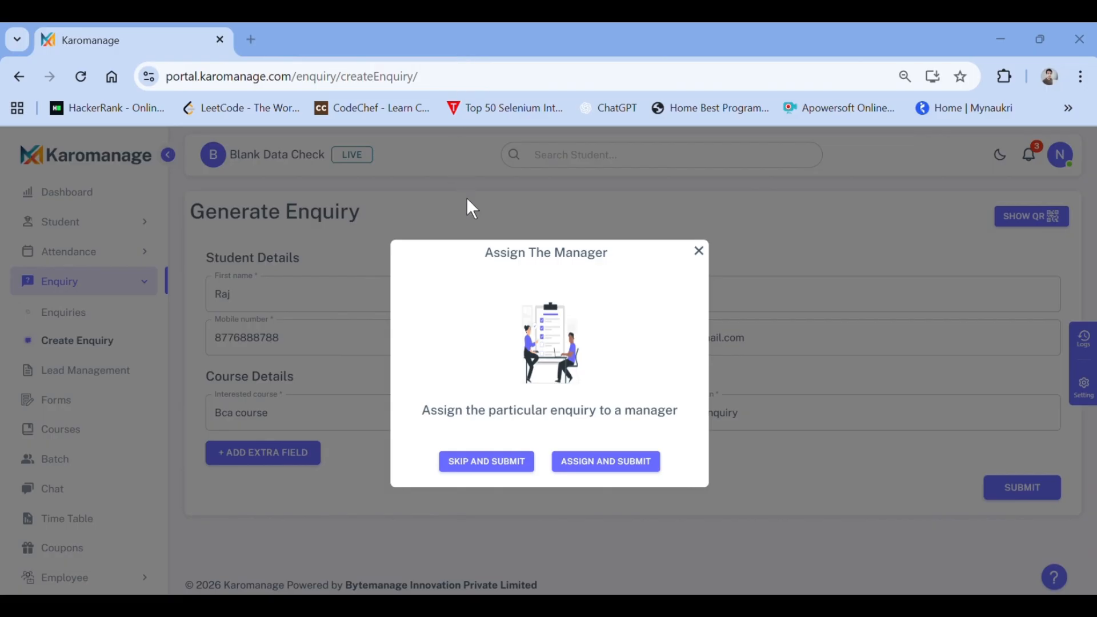
Step: Submit the Bca course enquiry without assigning a manager, and view its follow-up details from the enquiry list
{"action": "left_click", "coordinate": [495, 468]}
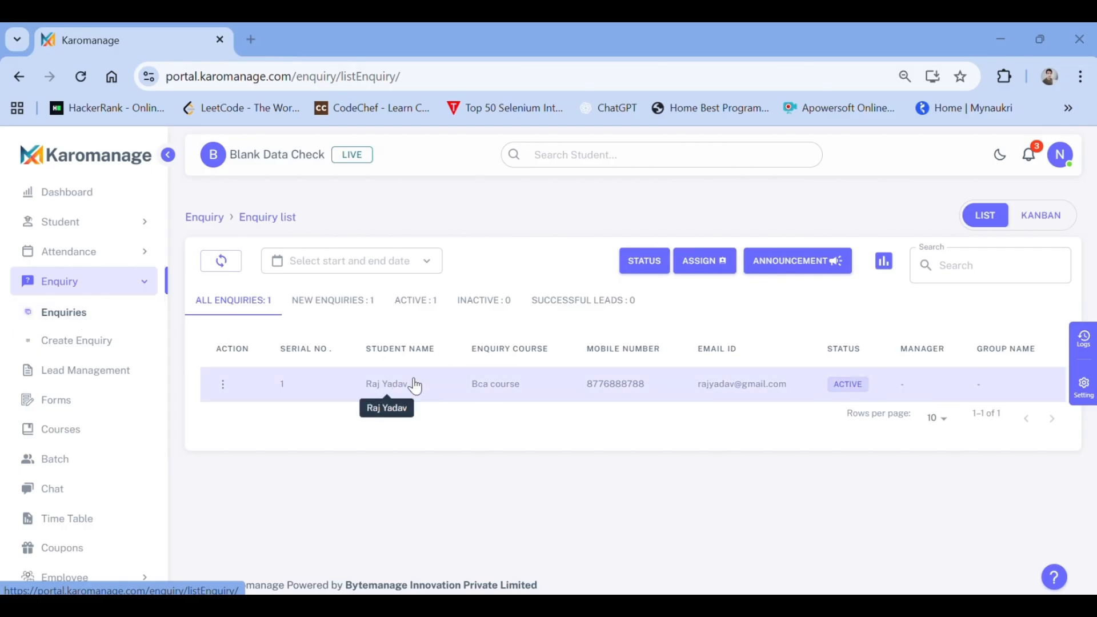
{"action": "left_click", "coordinate": [559, 389]}
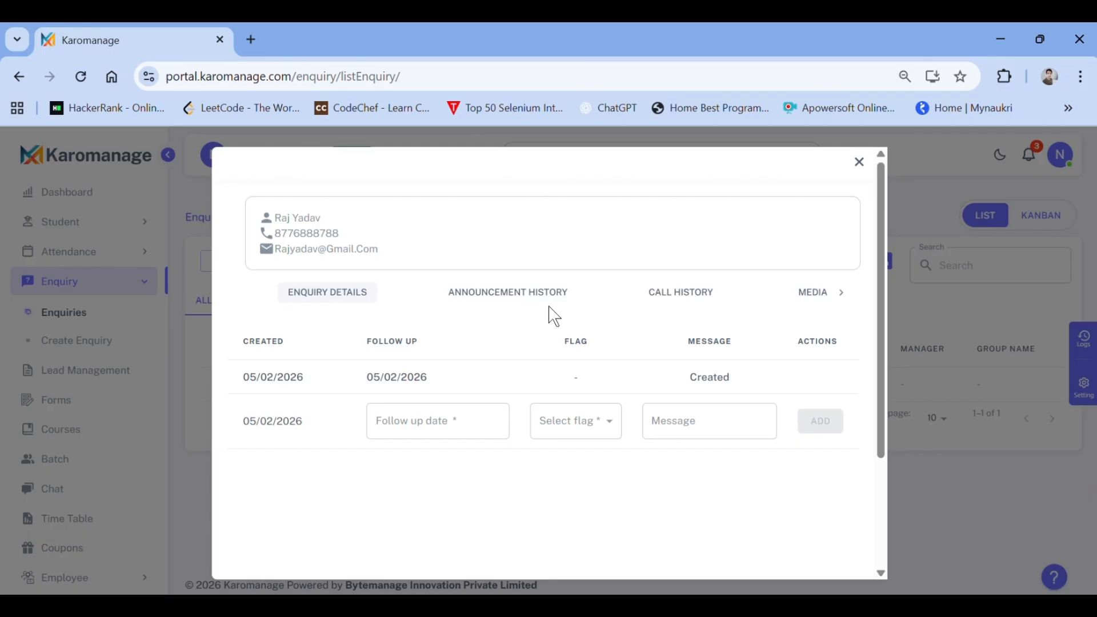
{"action": "left_click", "coordinate": [858, 162]}
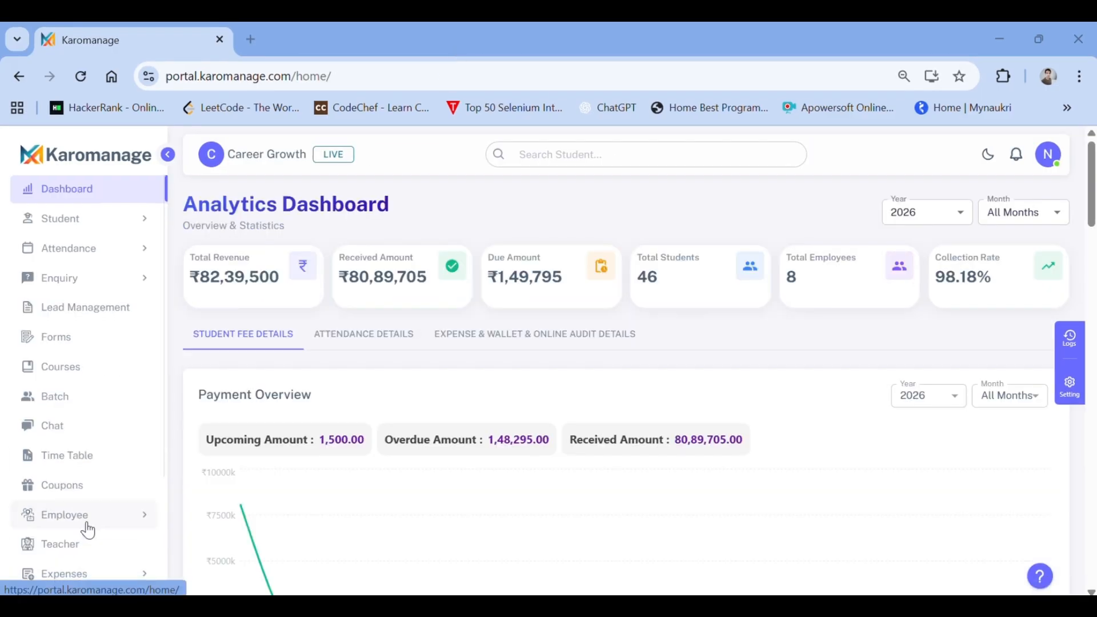
Step: Look over the expense list with its expense summaries, and view the form for adding an expense
{"action": "scroll", "coordinate": [86, 526], "scroll_direction": "down", "scroll_amount": 2}
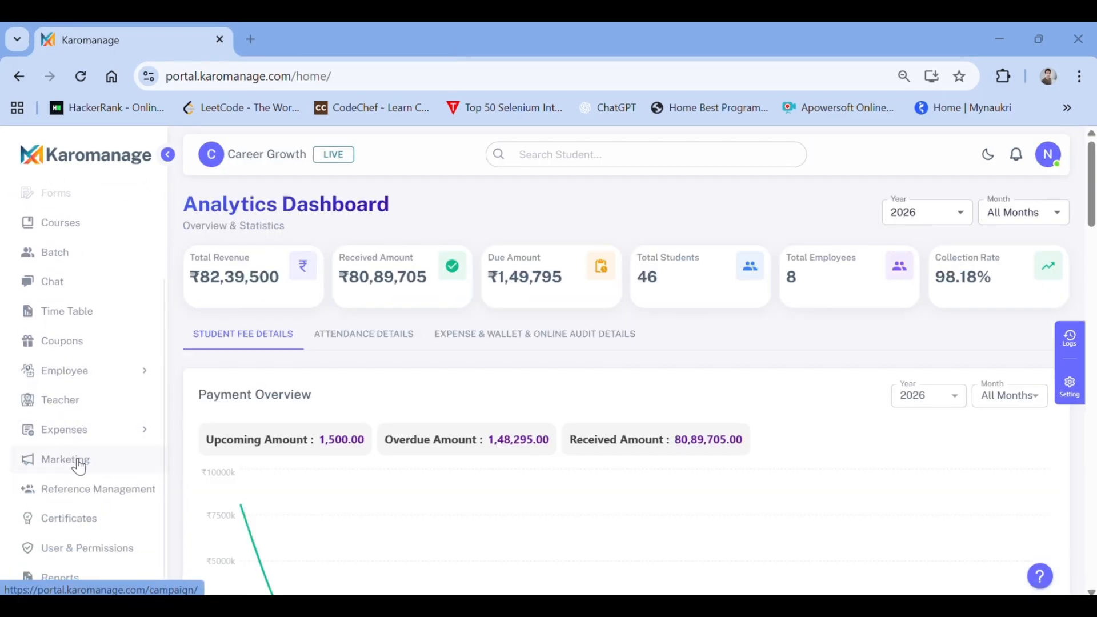
{"action": "left_click", "coordinate": [90, 437]}
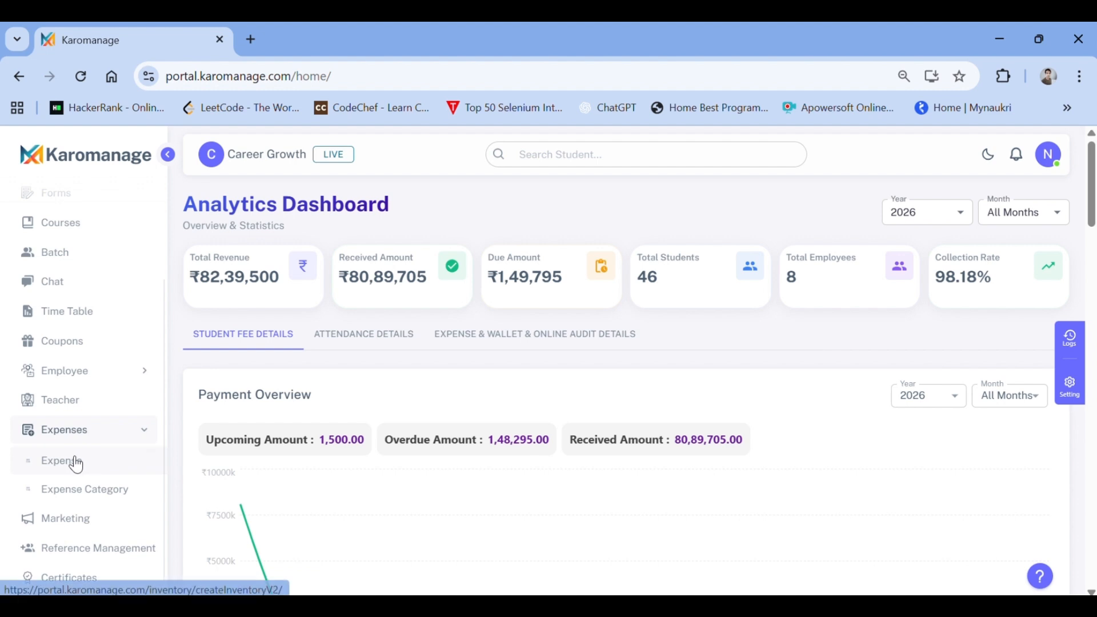
{"action": "left_click", "coordinate": [75, 462]}
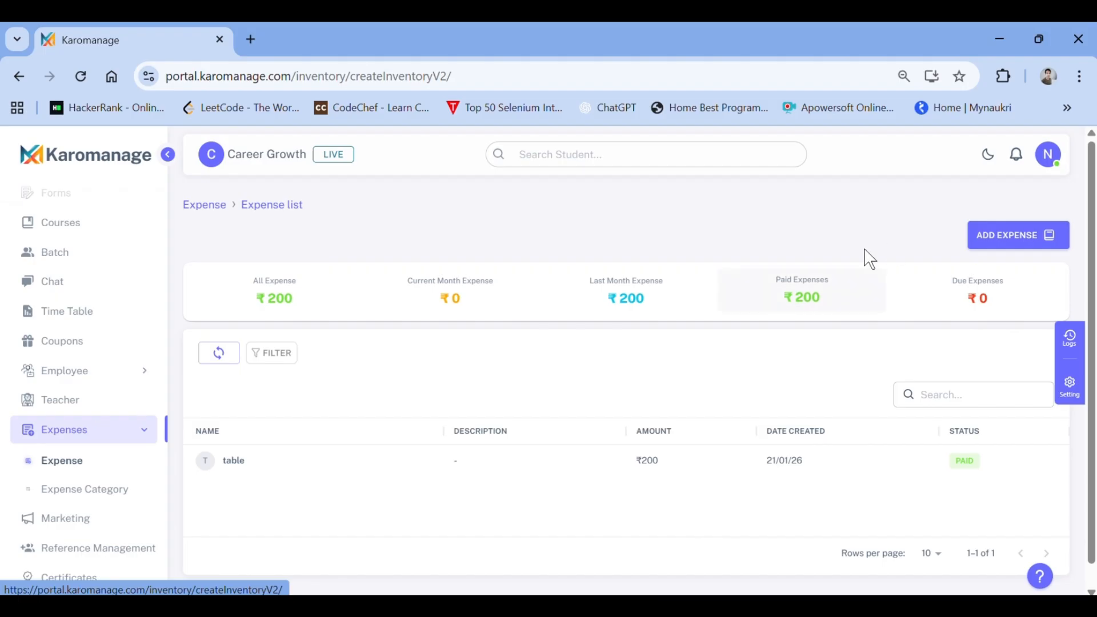
{"action": "left_click", "coordinate": [998, 231]}
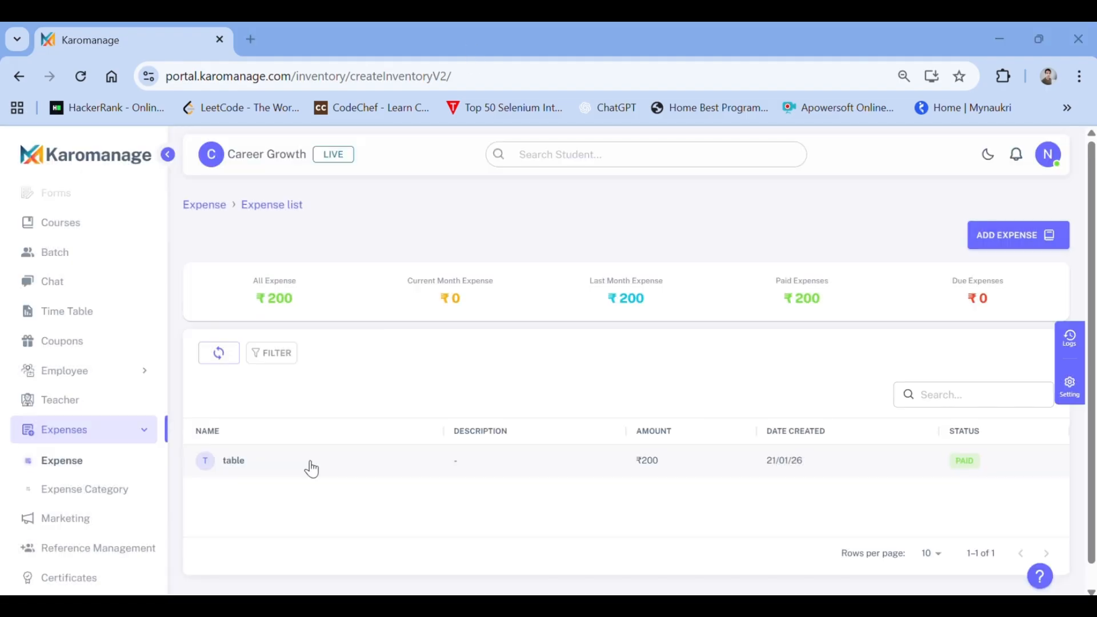
Step: Review the details and the attached receipt of the expense named table
{"action": "left_click", "coordinate": [312, 468]}
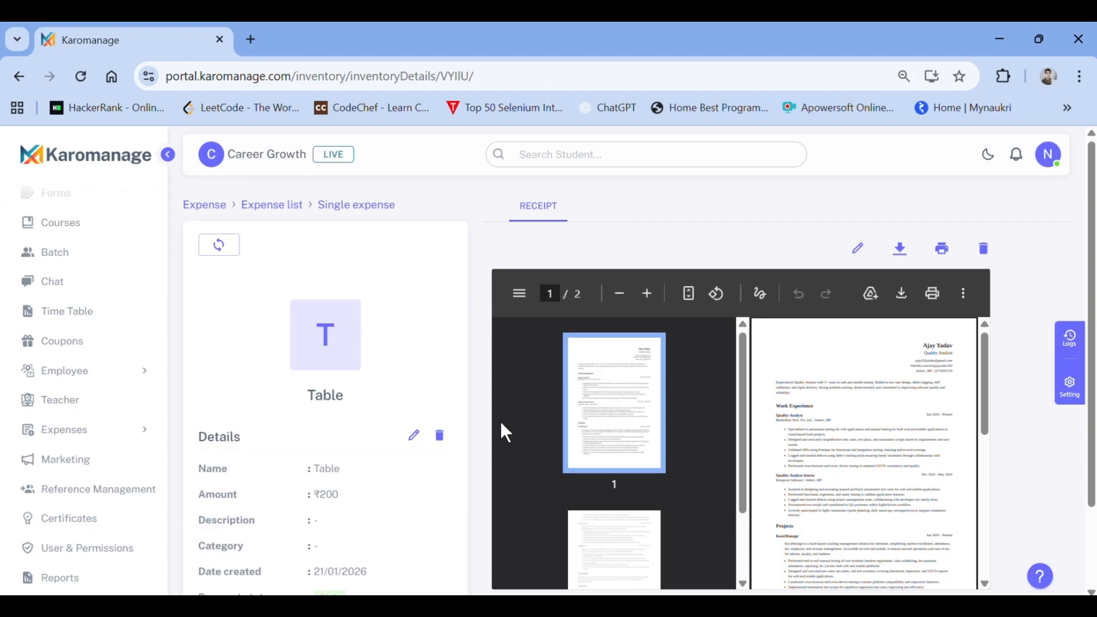
{"action": "scroll", "coordinate": [408, 463], "scroll_direction": "up", "scroll_amount": 1}
{"action": "scroll", "coordinate": [413, 479], "scroll_direction": "down", "scroll_amount": 1}
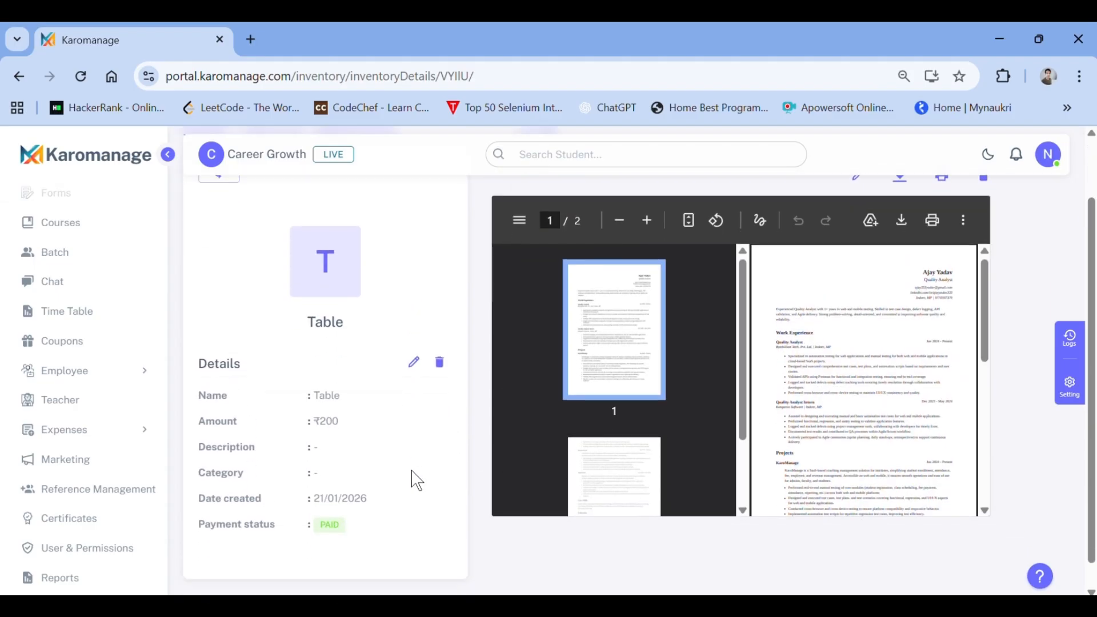
{"action": "scroll", "coordinate": [413, 478], "scroll_direction": "up", "scroll_amount": 1}
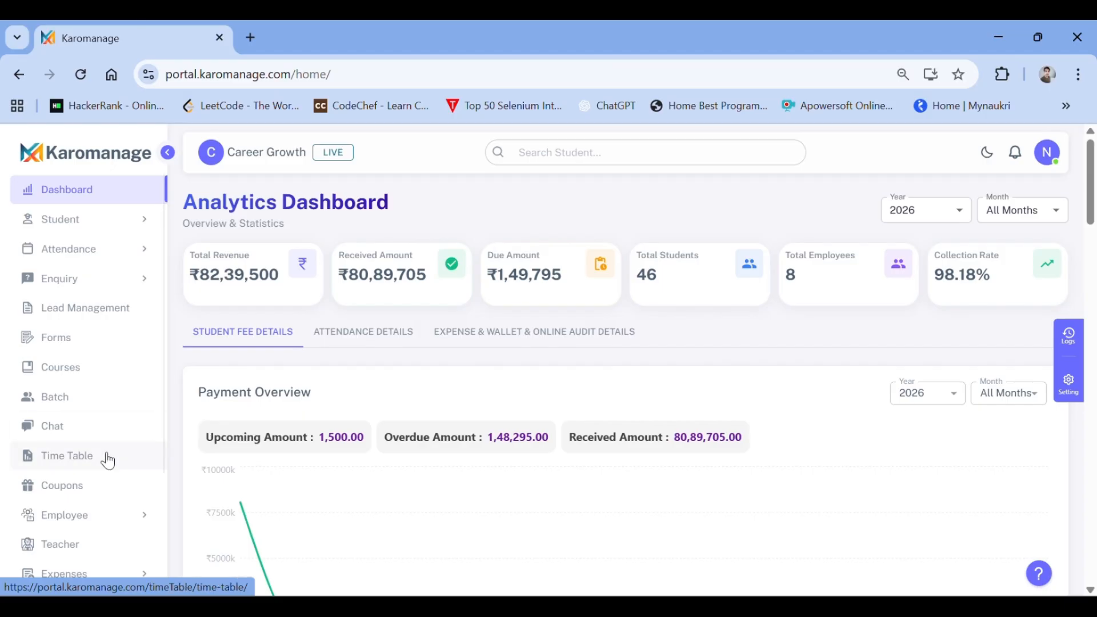
Step: Examine the default roles in user permissions, the module permissions offered for a new role, and the created roles
{"action": "scroll", "coordinate": [105, 457], "scroll_direction": "down", "scroll_amount": 3}
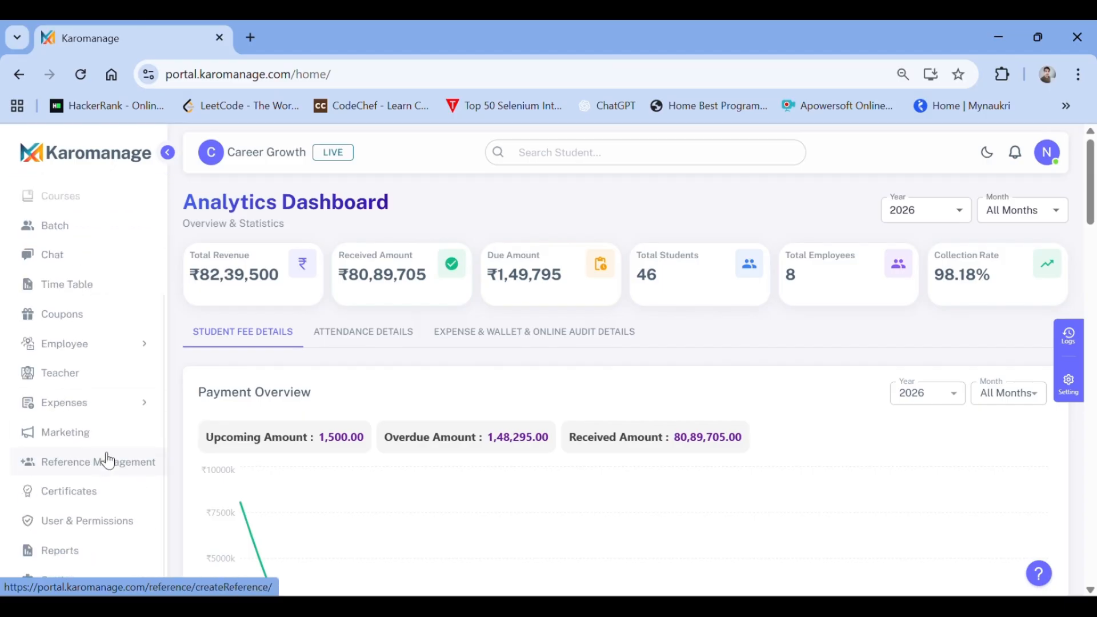
{"action": "left_click", "coordinate": [77, 535]}
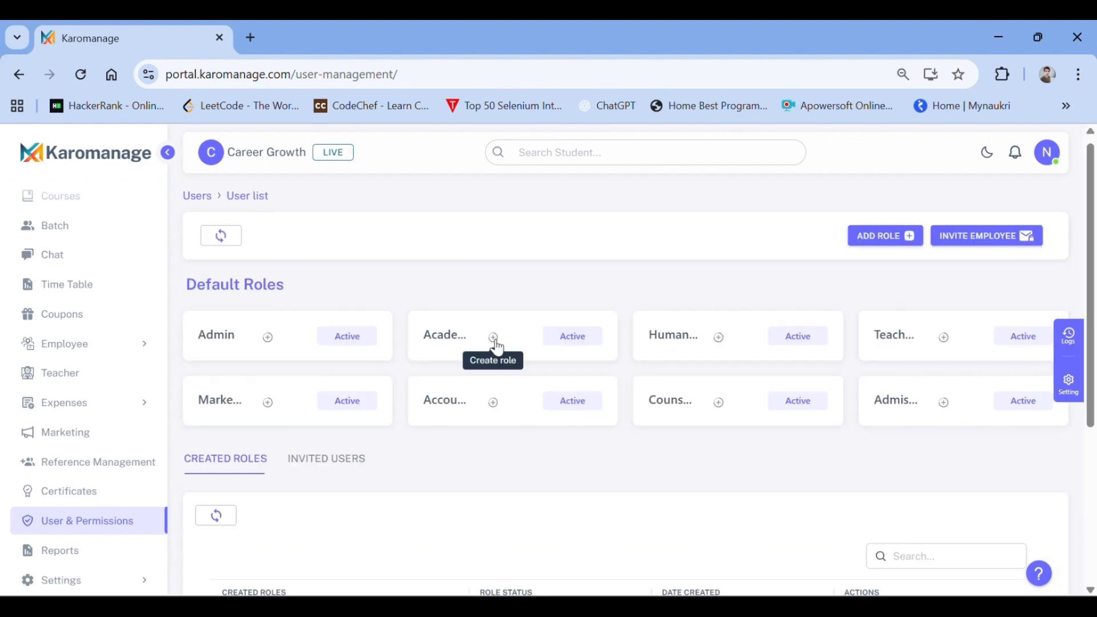
{"action": "left_click", "coordinate": [895, 248]}
{"action": "scroll", "coordinate": [400, 335], "scroll_direction": "down", "scroll_amount": 1}
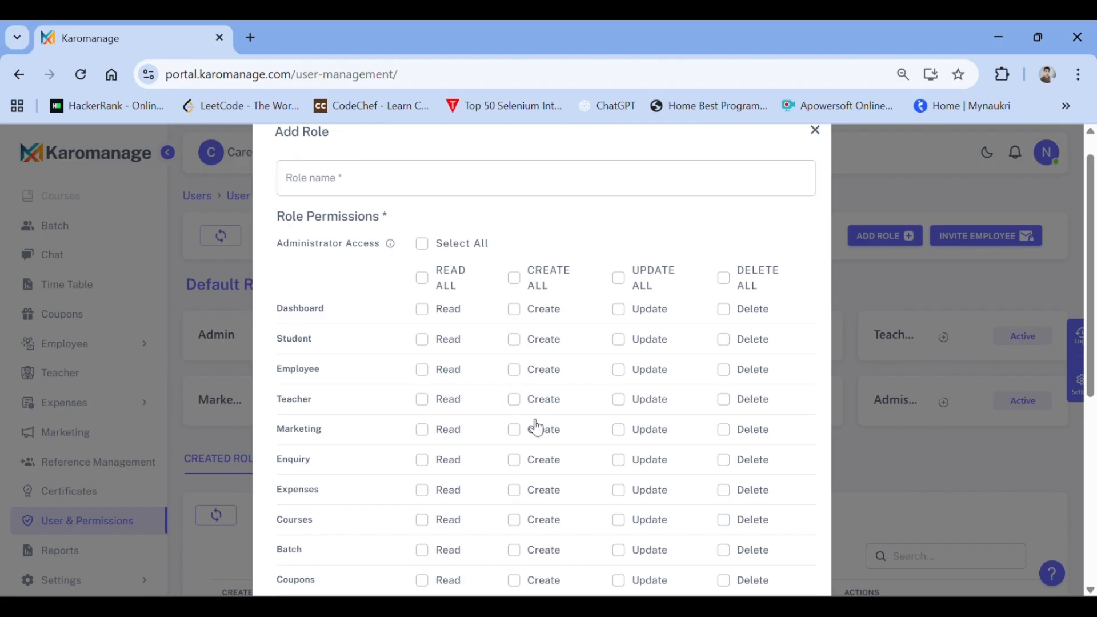
{"action": "scroll", "coordinate": [474, 372], "scroll_direction": "down", "scroll_amount": 1}
{"action": "scroll", "coordinate": [490, 460], "scroll_direction": "down", "scroll_amount": 5}
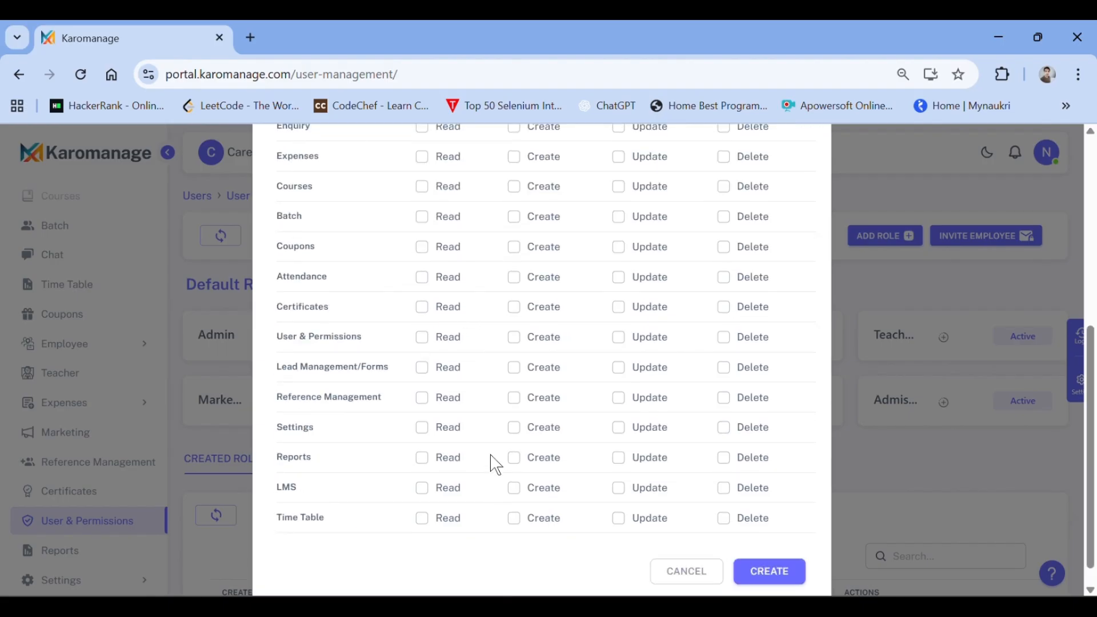
{"action": "scroll", "coordinate": [502, 448], "scroll_direction": "up", "scroll_amount": 6}
{"action": "left_click", "coordinate": [813, 160]}
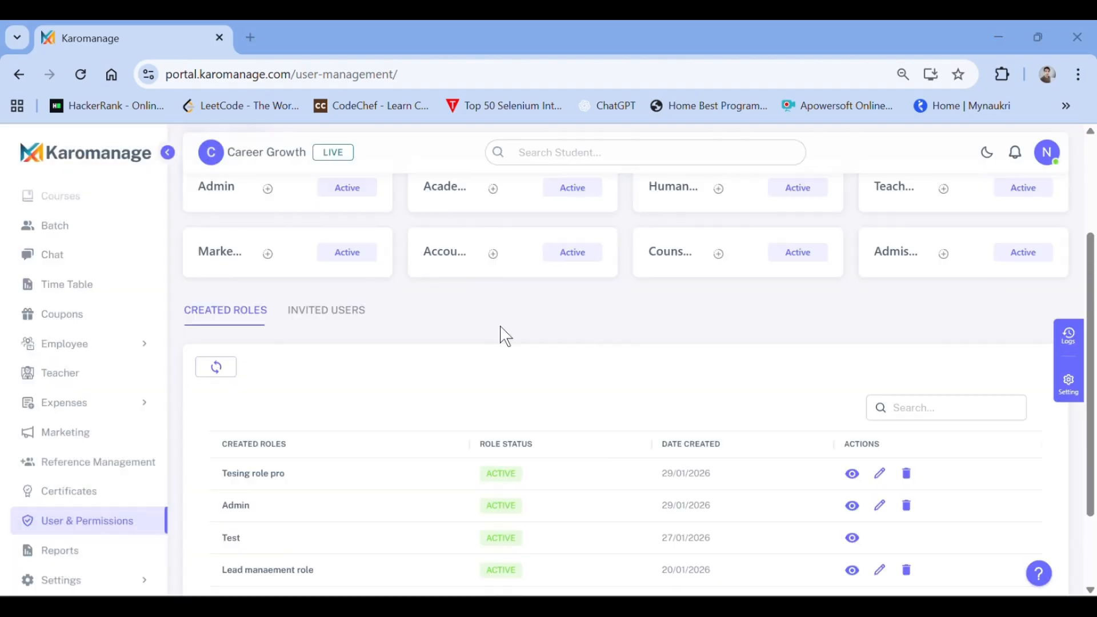
{"action": "scroll", "coordinate": [505, 336], "scroll_direction": "up", "scroll_amount": 3}
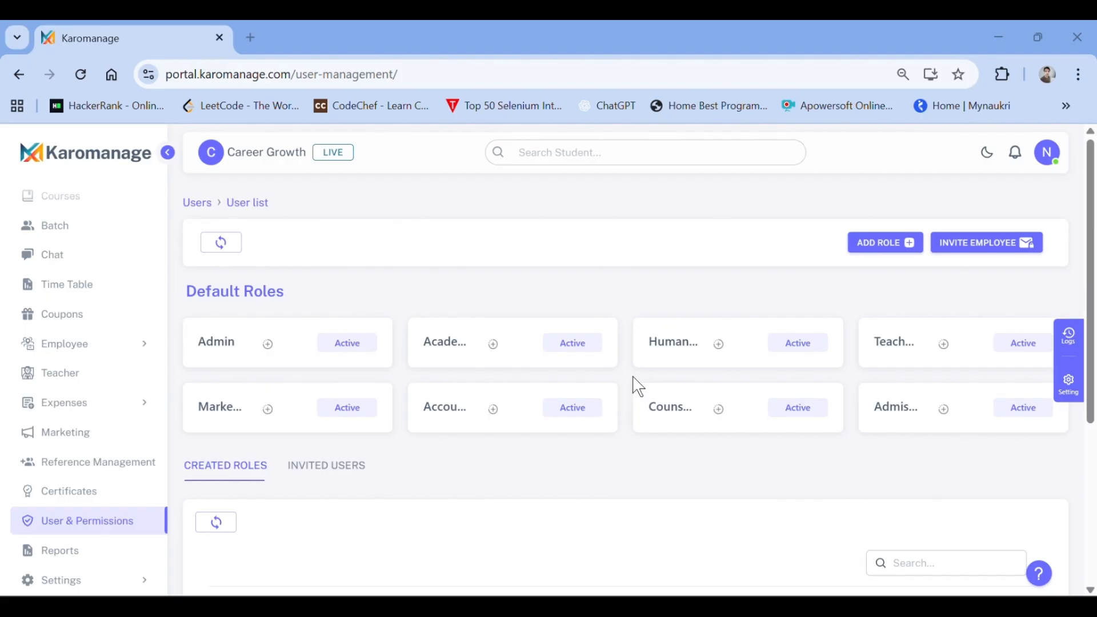
Step: Start an employee invitation for the first listed teacher and assign the Test role
{"action": "left_click", "coordinate": [995, 259]}
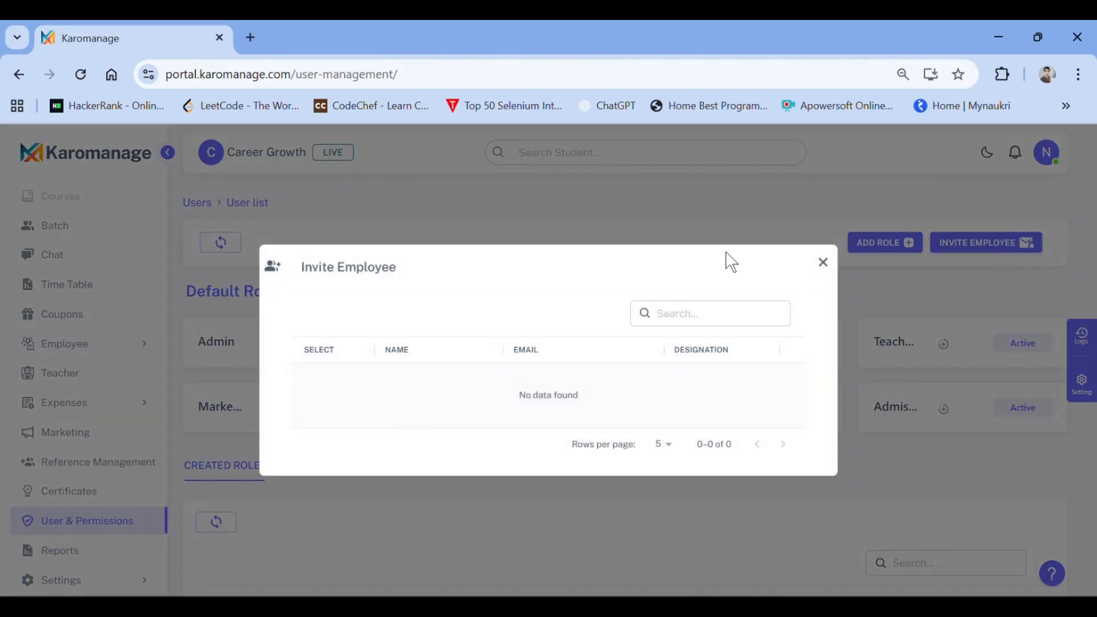
{"action": "left_click", "coordinate": [825, 261]}
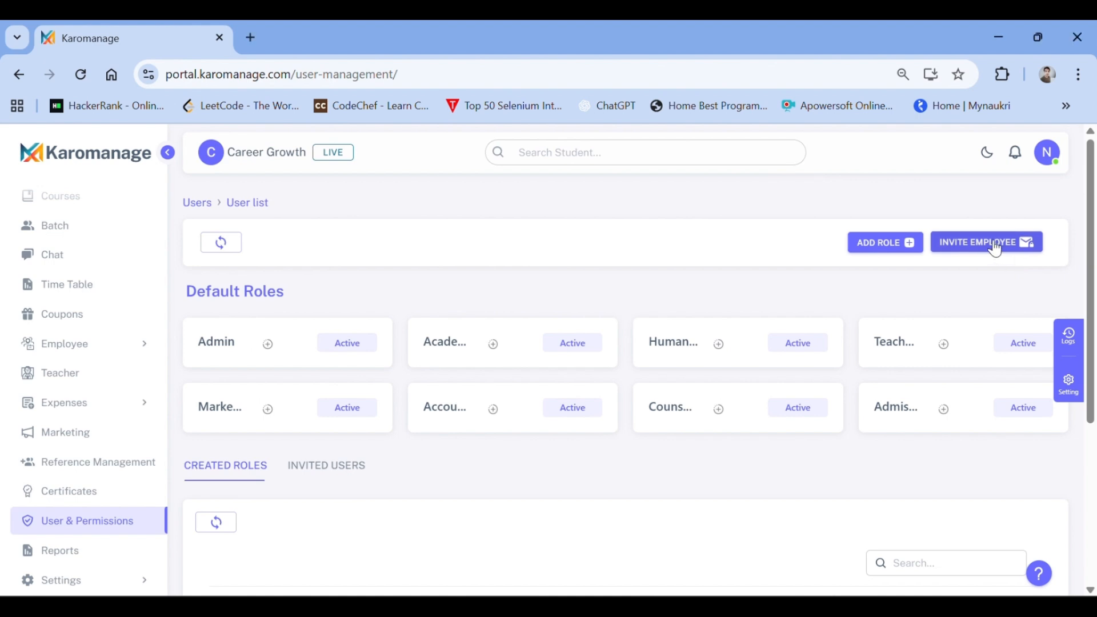
{"action": "left_click", "coordinate": [994, 250]}
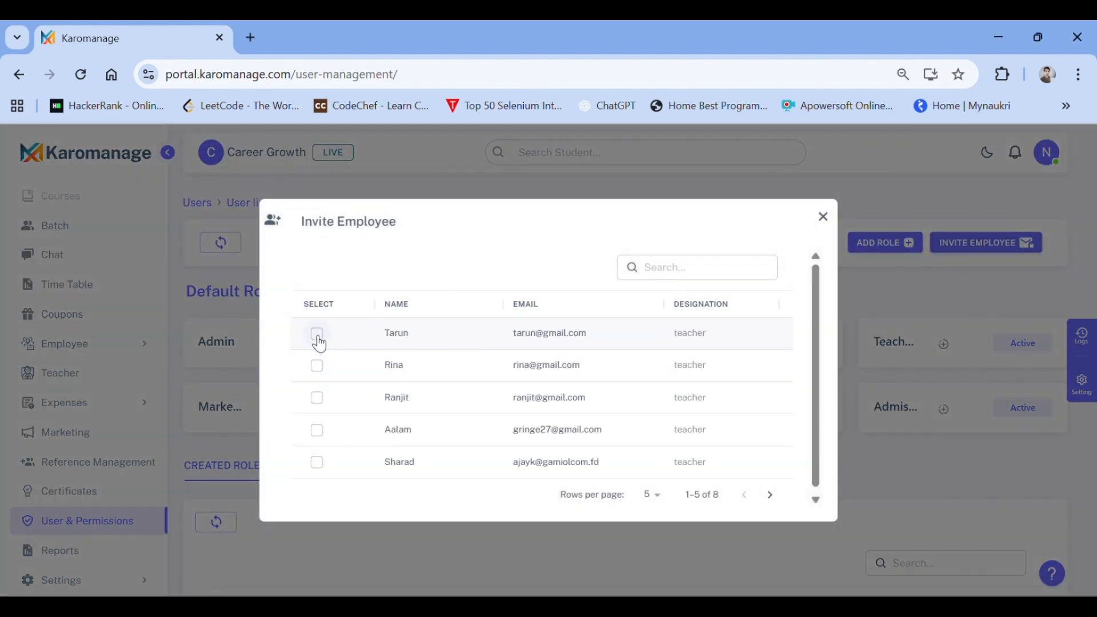
{"action": "left_click", "coordinate": [317, 336]}
{"action": "left_click", "coordinate": [354, 330]}
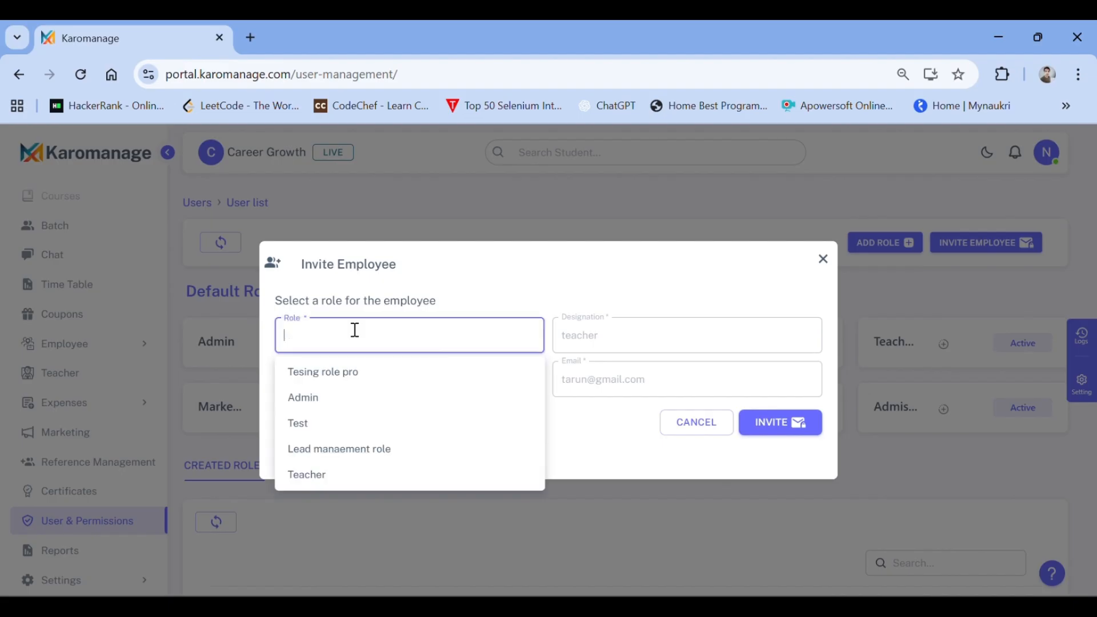
{"action": "left_click", "coordinate": [327, 433]}
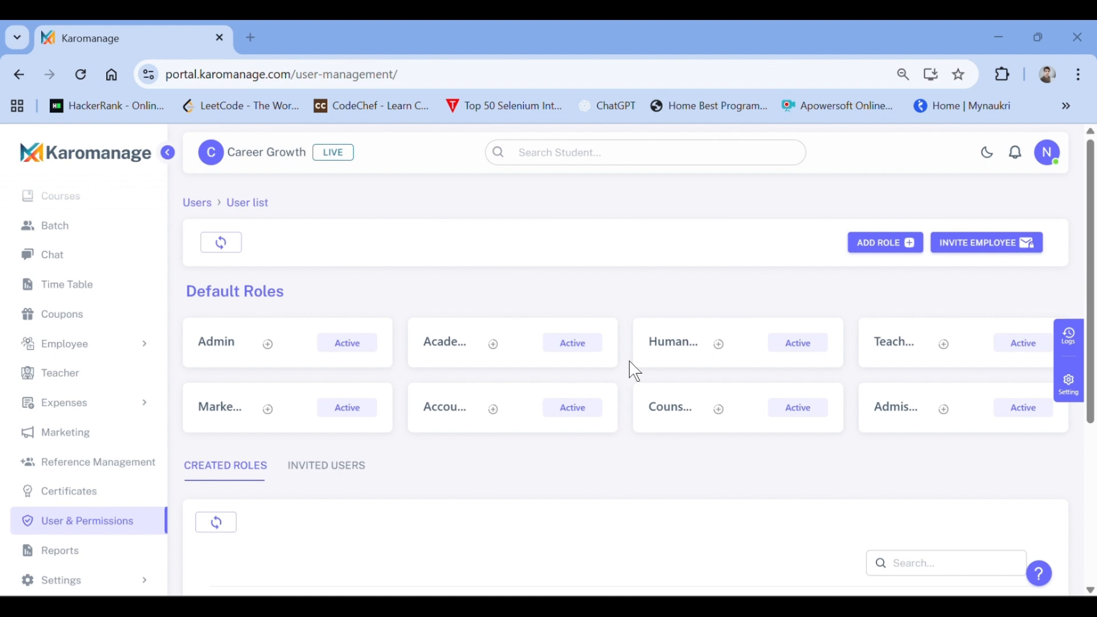
Step: Look through the created roles with their available actions and the list of invited users
{"action": "scroll", "coordinate": [646, 389], "scroll_direction": "down", "scroll_amount": 4}
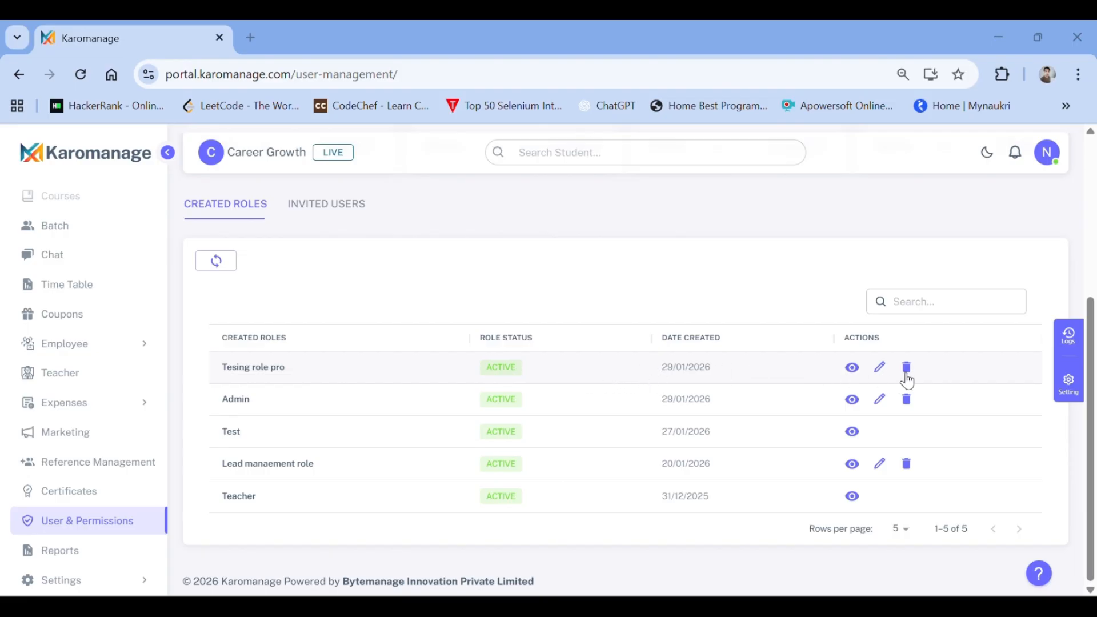
{"action": "left_click", "coordinate": [328, 206]}
{"action": "scroll", "coordinate": [473, 410], "scroll_direction": "down", "scroll_amount": 3}
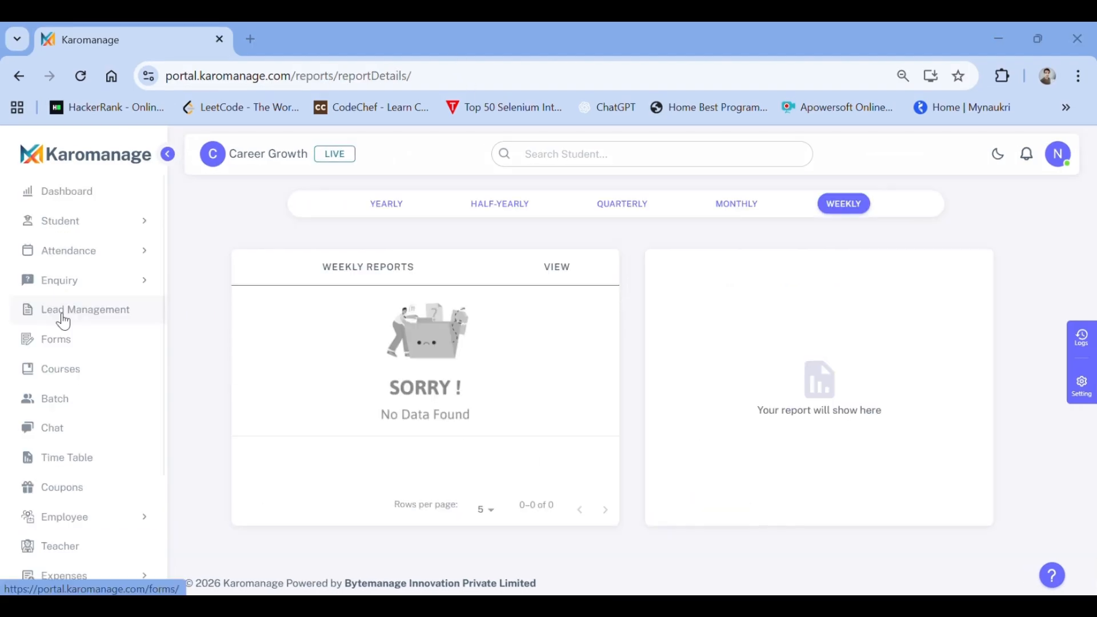
Step: Open the organization info in the settings and examine the organization details, the new organization form and the organizations available for switching
{"action": "scroll", "coordinate": [63, 321], "scroll_direction": "down", "scroll_amount": 1}
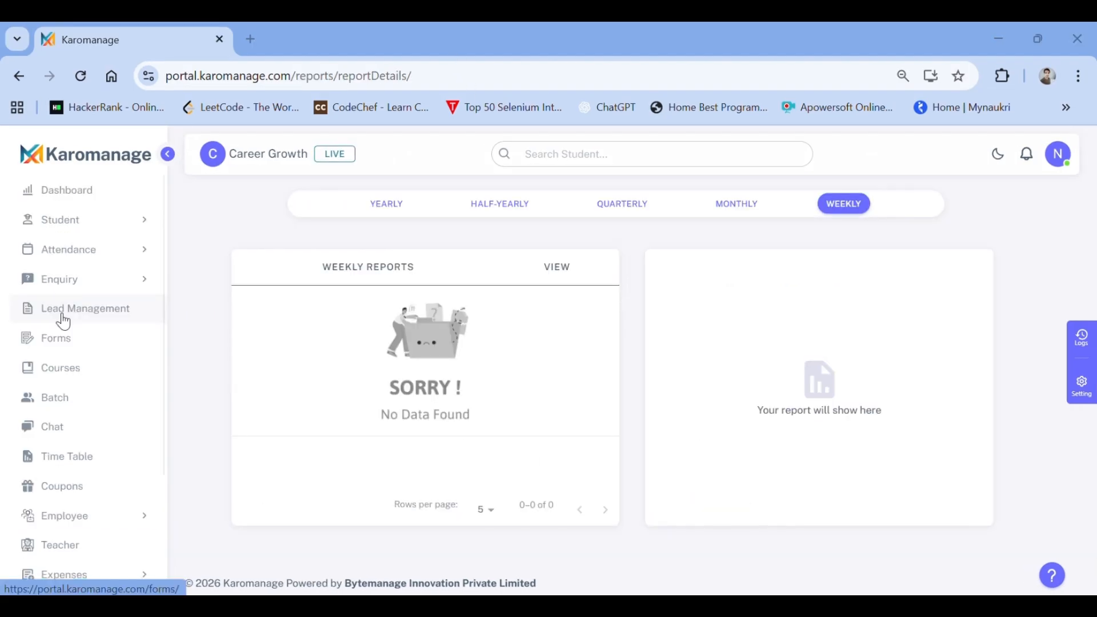
{"action": "scroll", "coordinate": [63, 321], "scroll_direction": "down", "scroll_amount": 3}
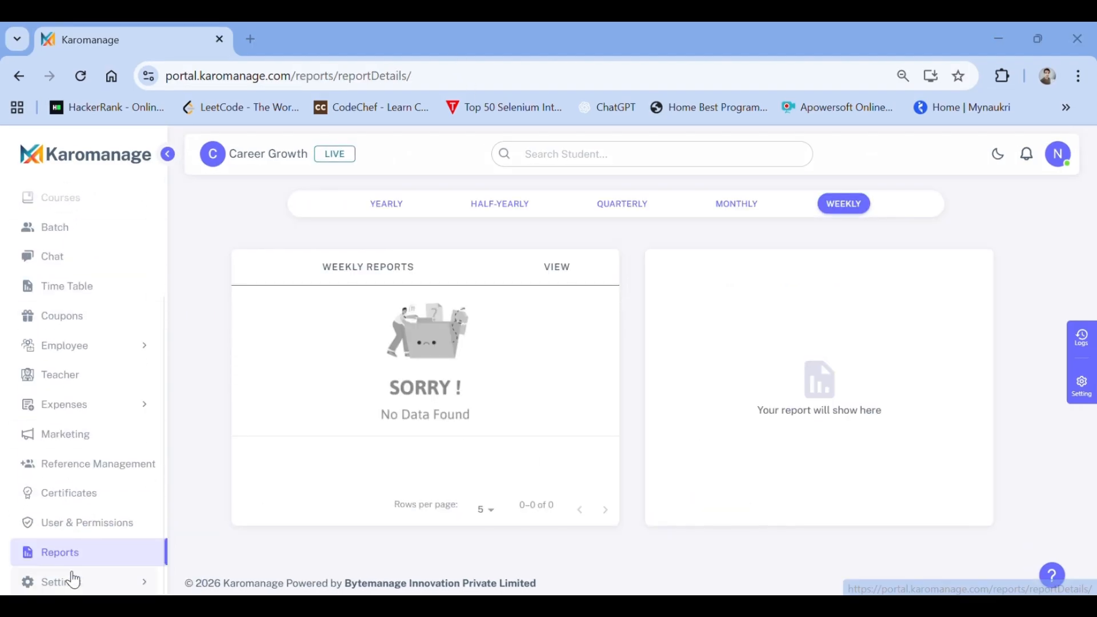
{"action": "left_click", "coordinate": [73, 580]}
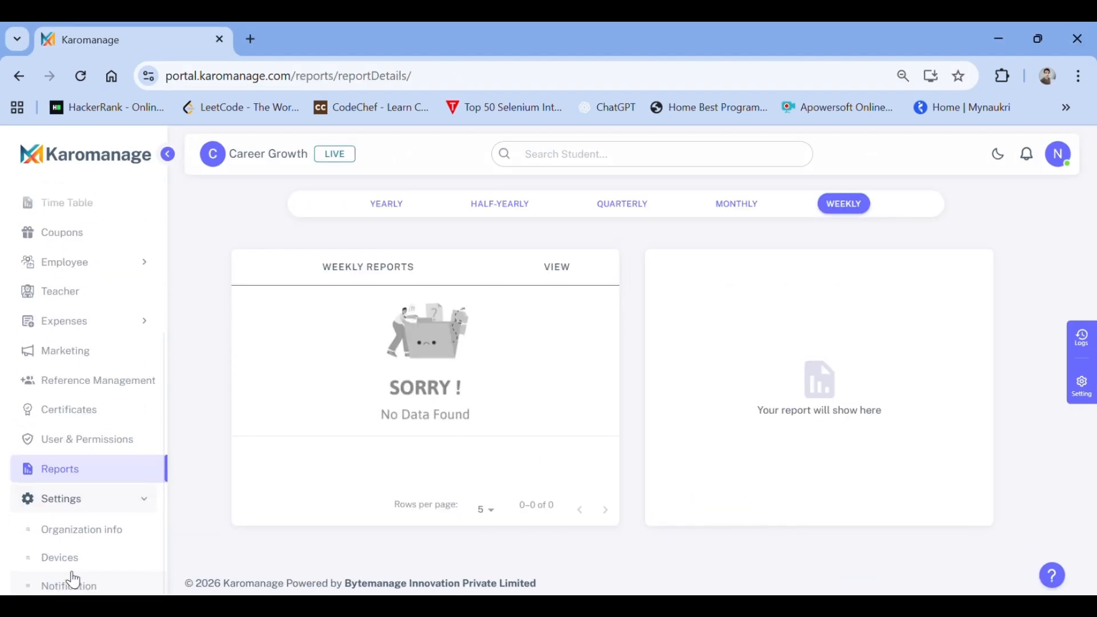
{"action": "left_click", "coordinate": [94, 526]}
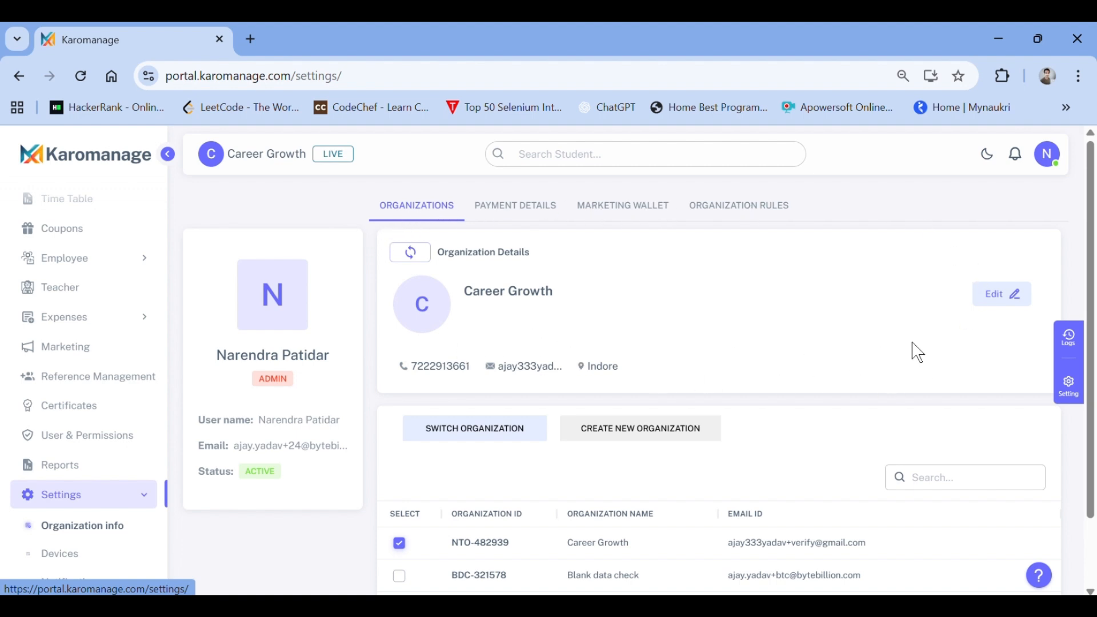
{"action": "scroll", "coordinate": [588, 408], "scroll_direction": "down", "scroll_amount": 2}
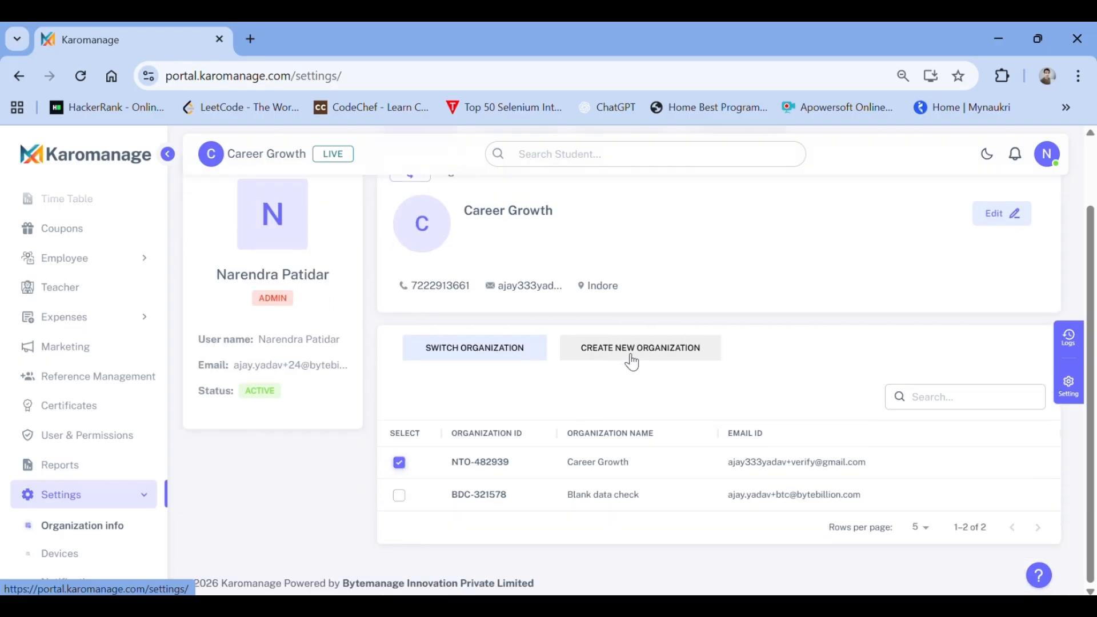
{"action": "left_click", "coordinate": [650, 357]}
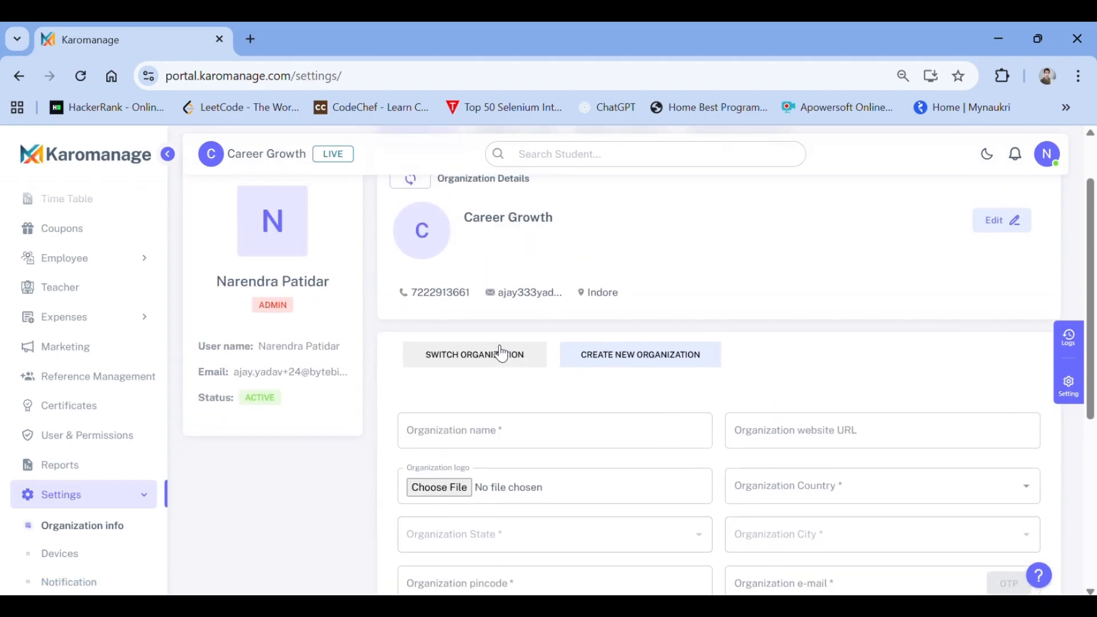
{"action": "left_click", "coordinate": [501, 354]}
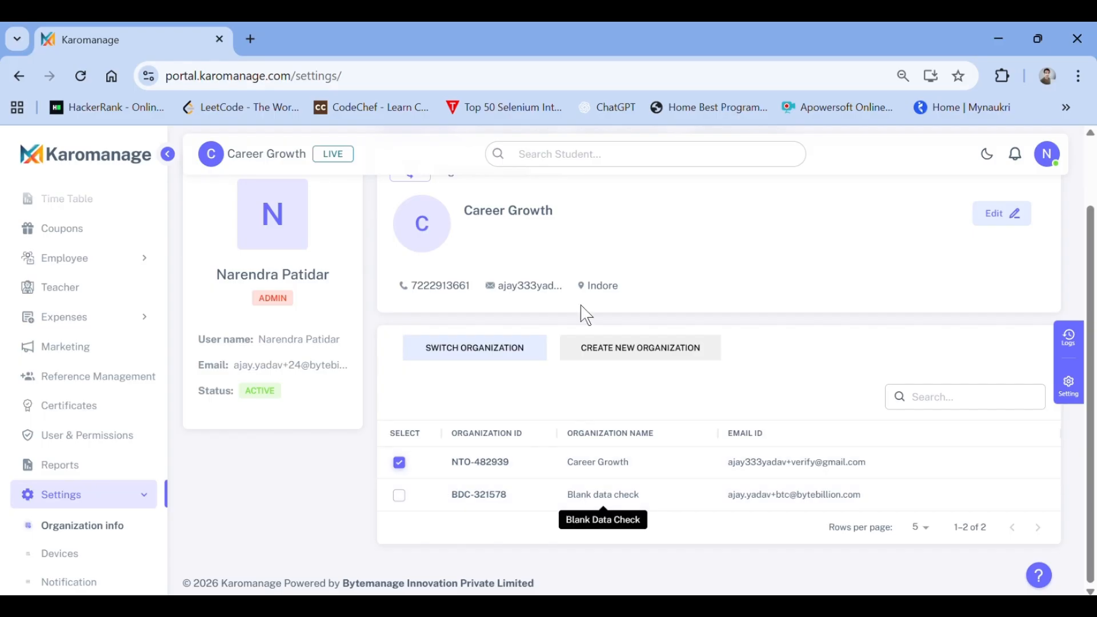
Step: View the organization's plan in the payment details
{"action": "scroll", "coordinate": [580, 314], "scroll_direction": "up", "scroll_amount": 2}
{"action": "left_click", "coordinate": [511, 217]}
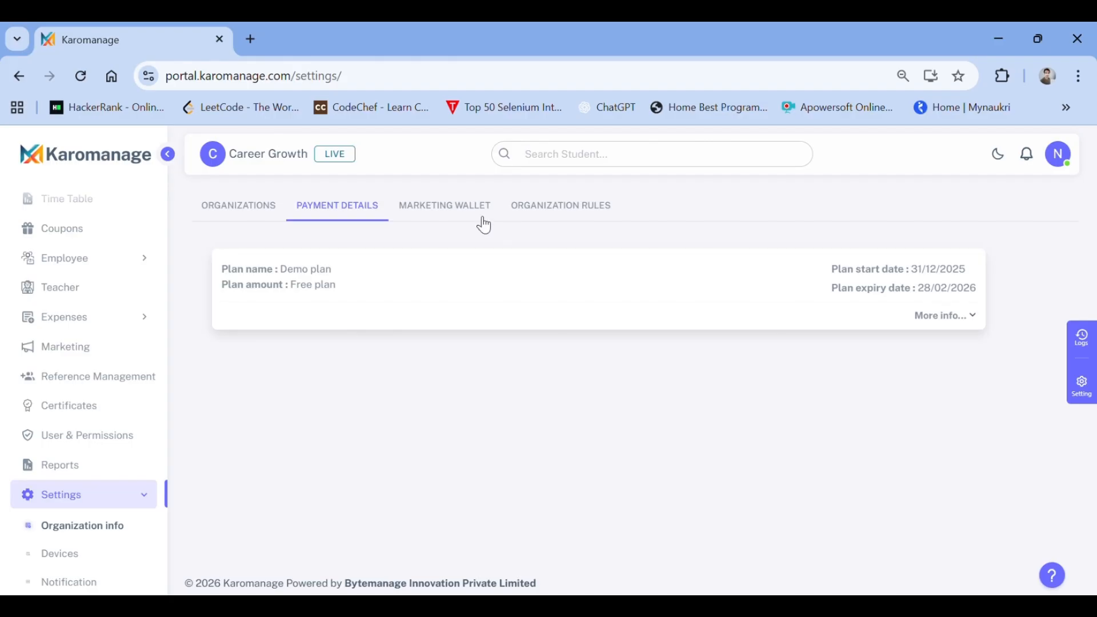
Step: Examine the marketing wallet's current balances, recharge history and usage history
{"action": "left_click", "coordinate": [460, 216]}
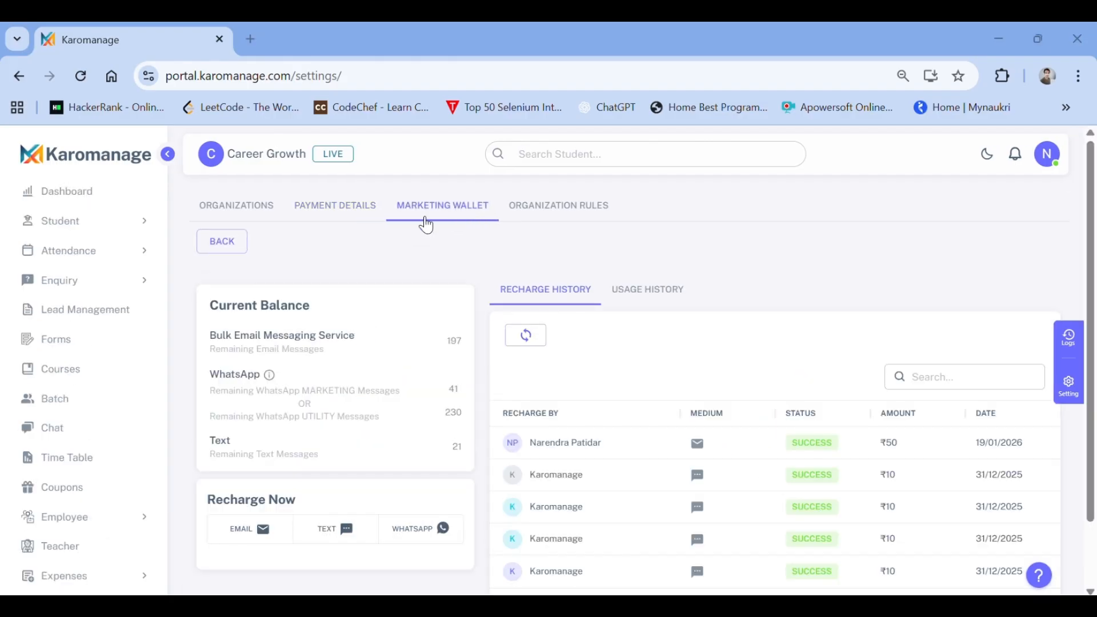
{"action": "scroll", "coordinate": [400, 297], "scroll_direction": "down", "scroll_amount": 2}
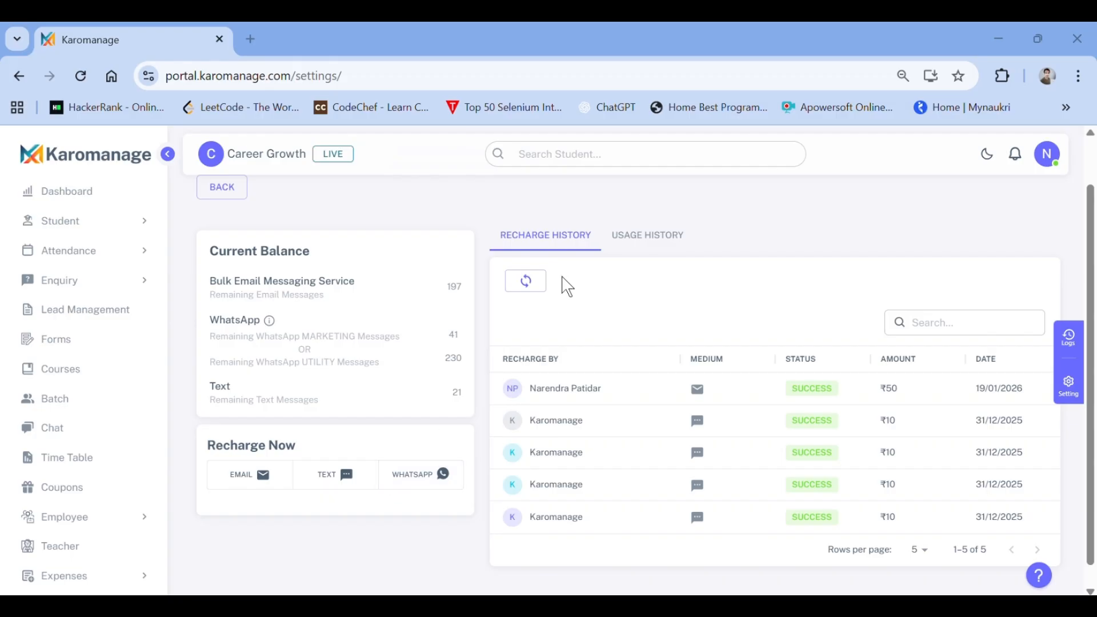
{"action": "scroll", "coordinate": [566, 267], "scroll_direction": "down", "scroll_amount": 1}
{"action": "scroll", "coordinate": [565, 267], "scroll_direction": "up", "scroll_amount": 2}
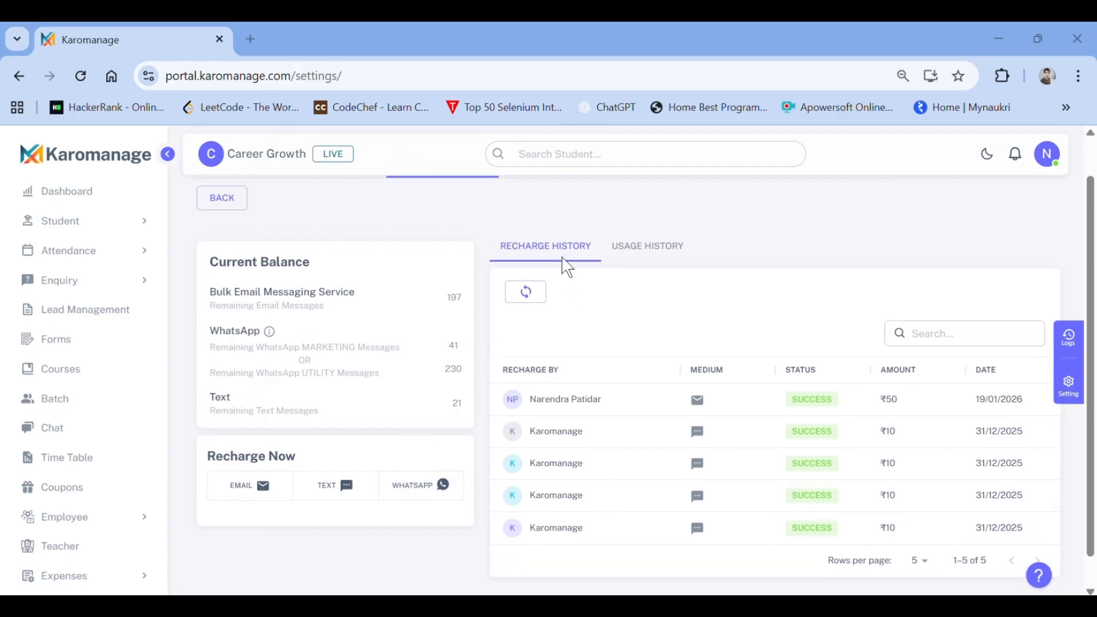
{"action": "left_click", "coordinate": [678, 277]}
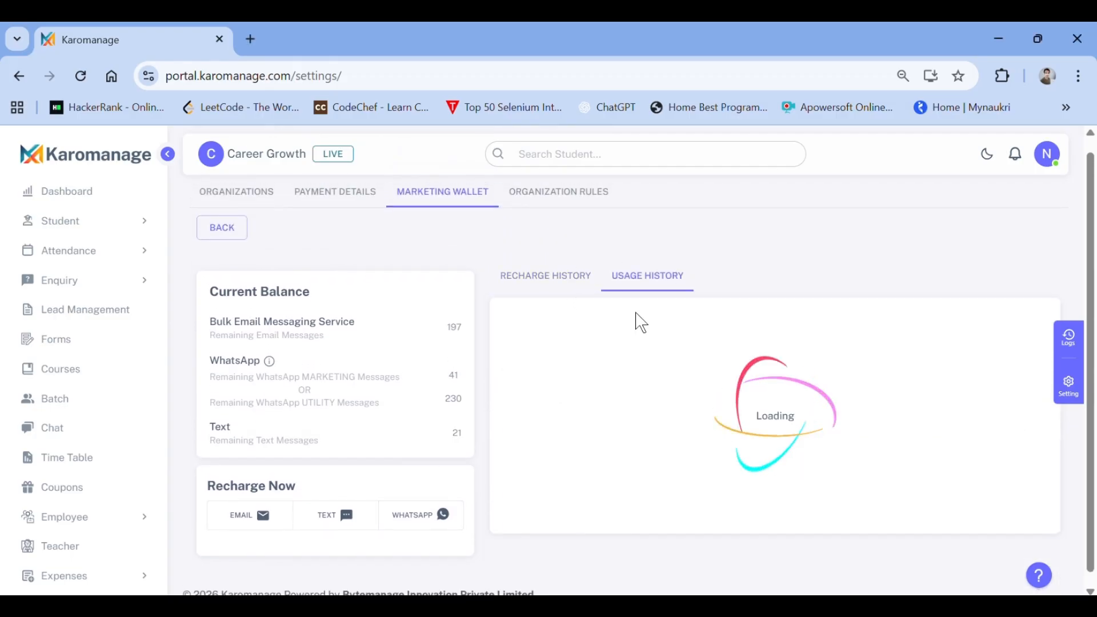
{"action": "scroll", "coordinate": [649, 429], "scroll_direction": "down", "scroll_amount": 1}
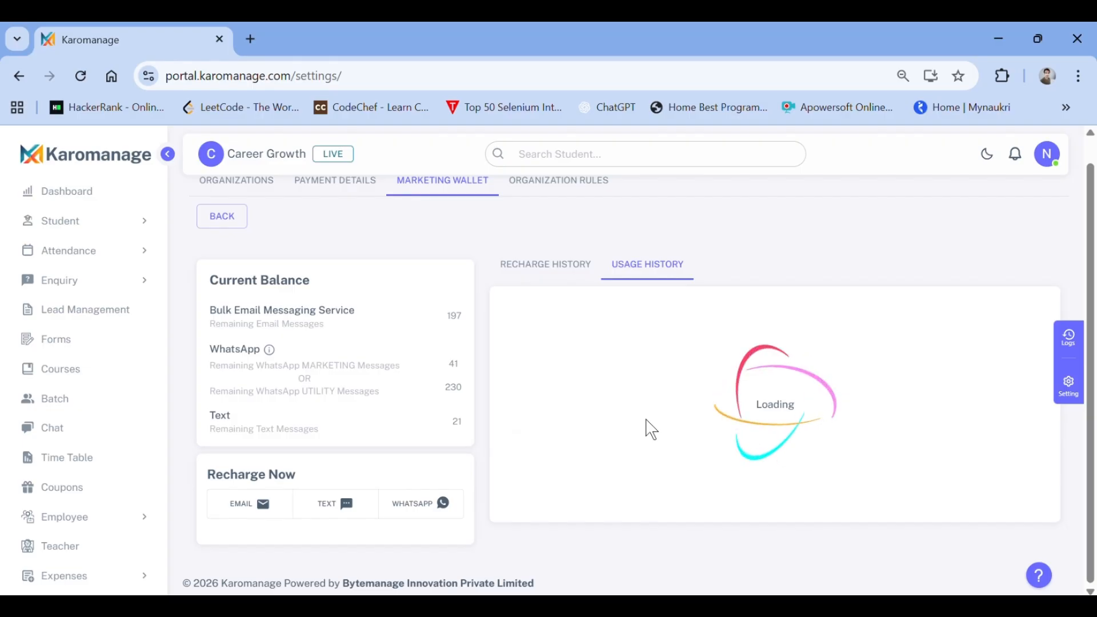
Step: Open the organization rules and look through the ID card templates offered for students
{"action": "left_click", "coordinate": [573, 204]}
{"action": "scroll", "coordinate": [611, 369], "scroll_direction": "down", "scroll_amount": 1}
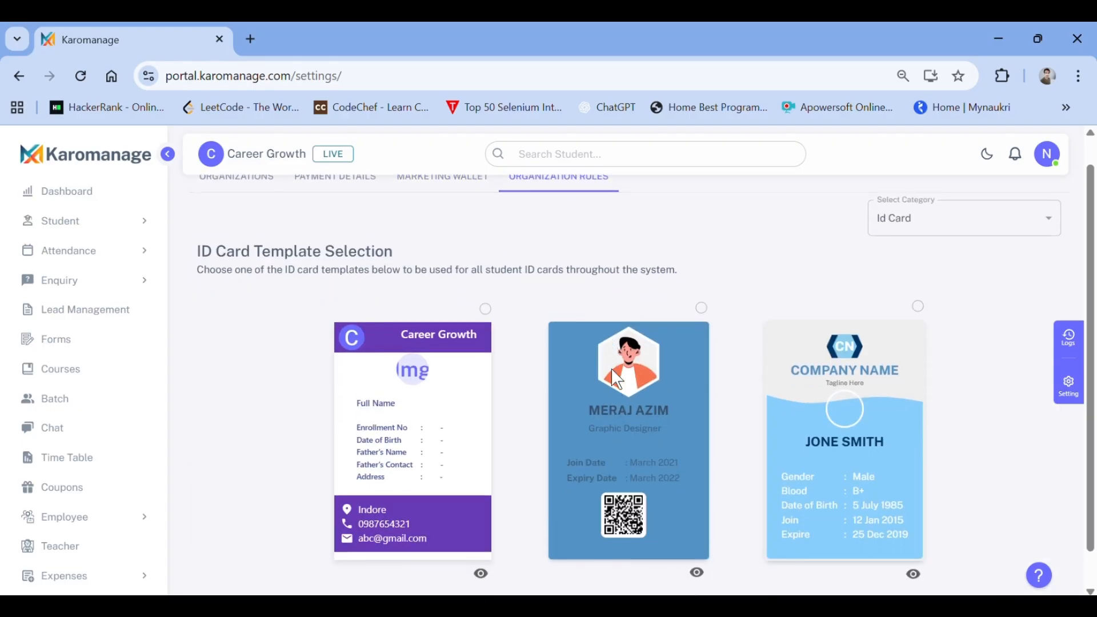
{"action": "scroll", "coordinate": [611, 369], "scroll_direction": "up", "scroll_amount": 1}
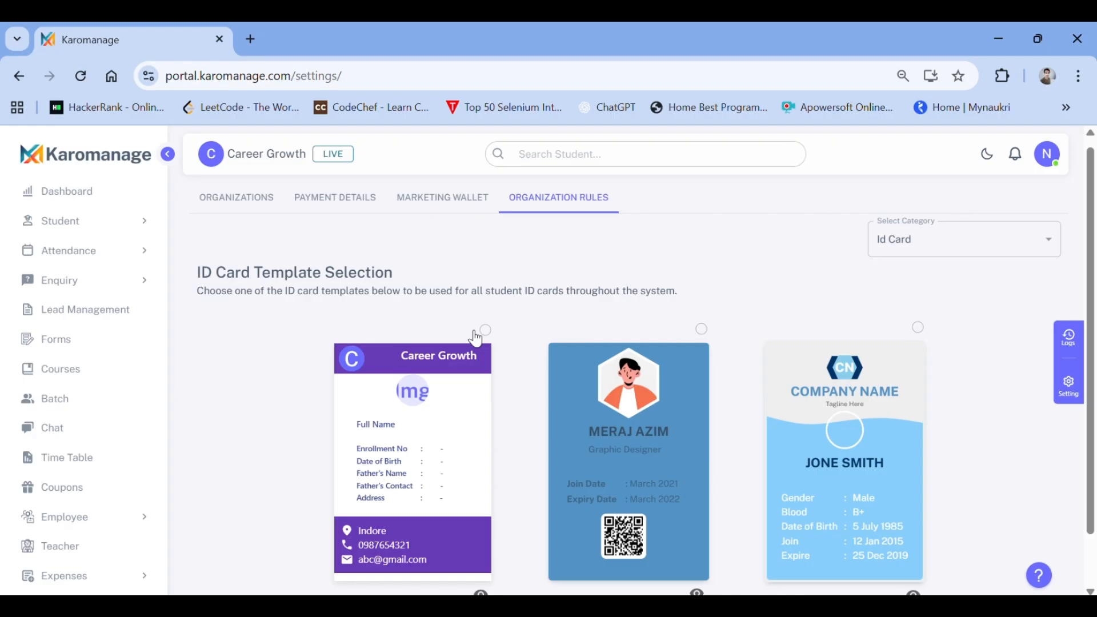
Step: Switch the organization rules category to Student Attendance and examine the late coming rule
{"action": "left_click", "coordinate": [1010, 258]}
{"action": "left_click", "coordinate": [920, 258]}
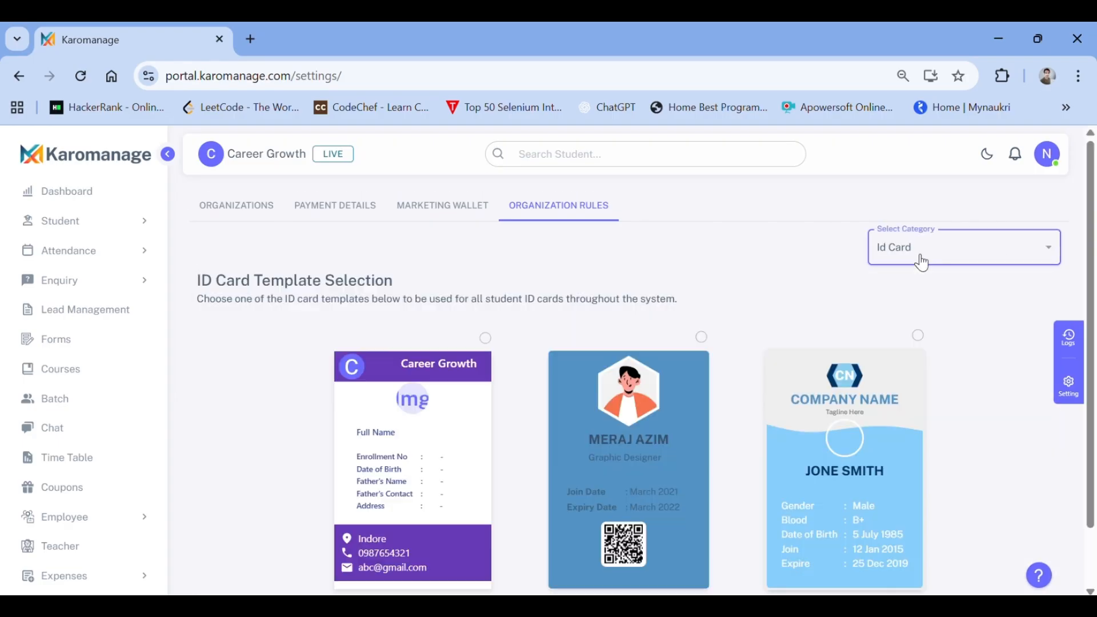
{"action": "left_click", "coordinate": [957, 258]}
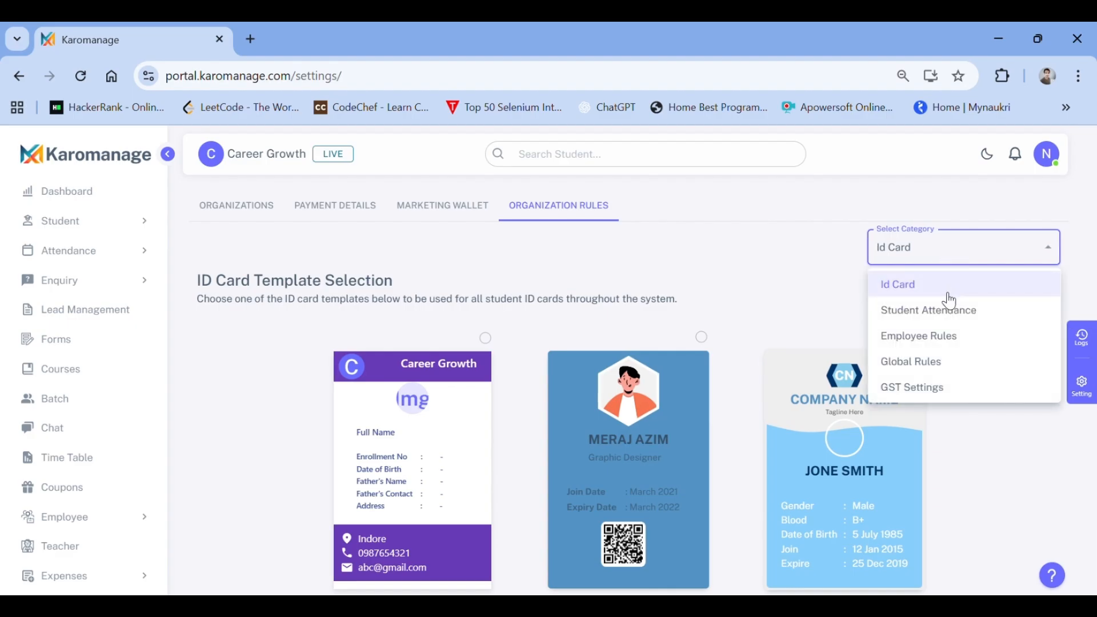
{"action": "left_click", "coordinate": [943, 311]}
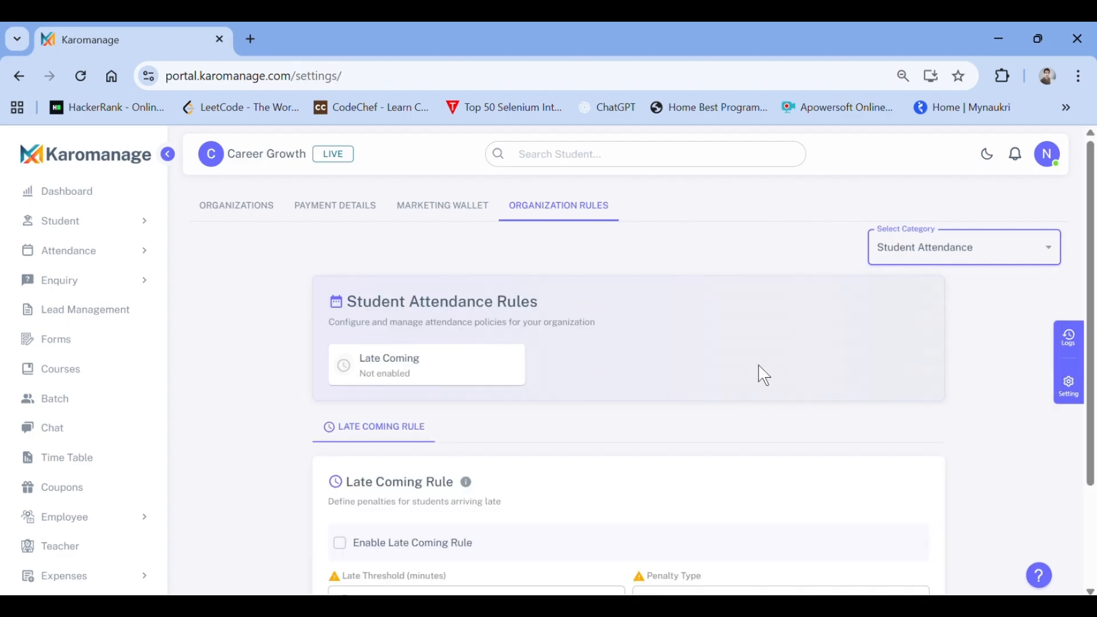
{"action": "scroll", "coordinate": [588, 457], "scroll_direction": "down", "scroll_amount": 2}
{"action": "scroll", "coordinate": [588, 458], "scroll_direction": "up", "scroll_amount": 2}
Step: Show the Employee Rules category, review the applicable salary types and advance to the rule configuration for each salary type
{"action": "left_click", "coordinate": [941, 264]}
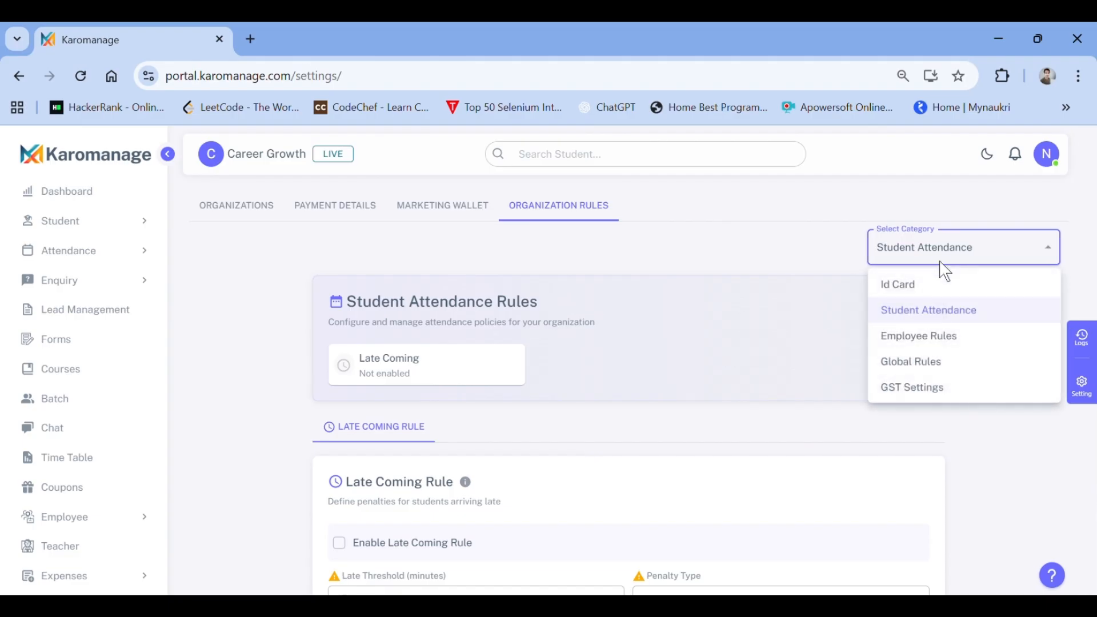
{"action": "left_click", "coordinate": [911, 336]}
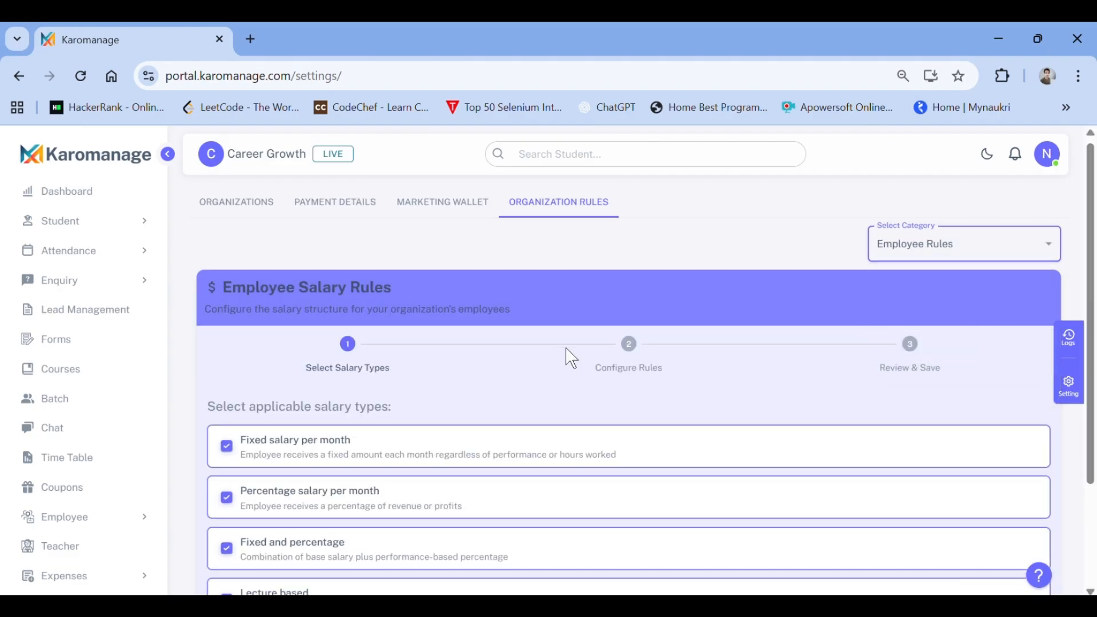
{"action": "scroll", "coordinate": [572, 357], "scroll_direction": "down", "scroll_amount": 1}
{"action": "scroll", "coordinate": [571, 357], "scroll_direction": "up", "scroll_amount": 1}
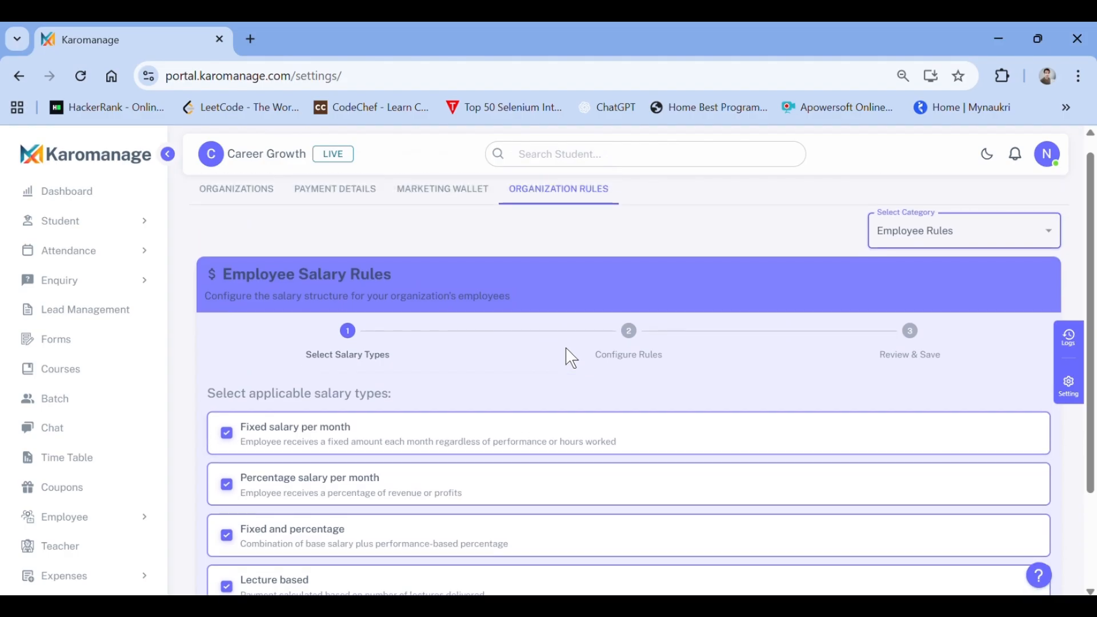
{"action": "scroll", "coordinate": [571, 358], "scroll_direction": "down", "scroll_amount": 1}
{"action": "scroll", "coordinate": [571, 358], "scroll_direction": "down", "scroll_amount": 2}
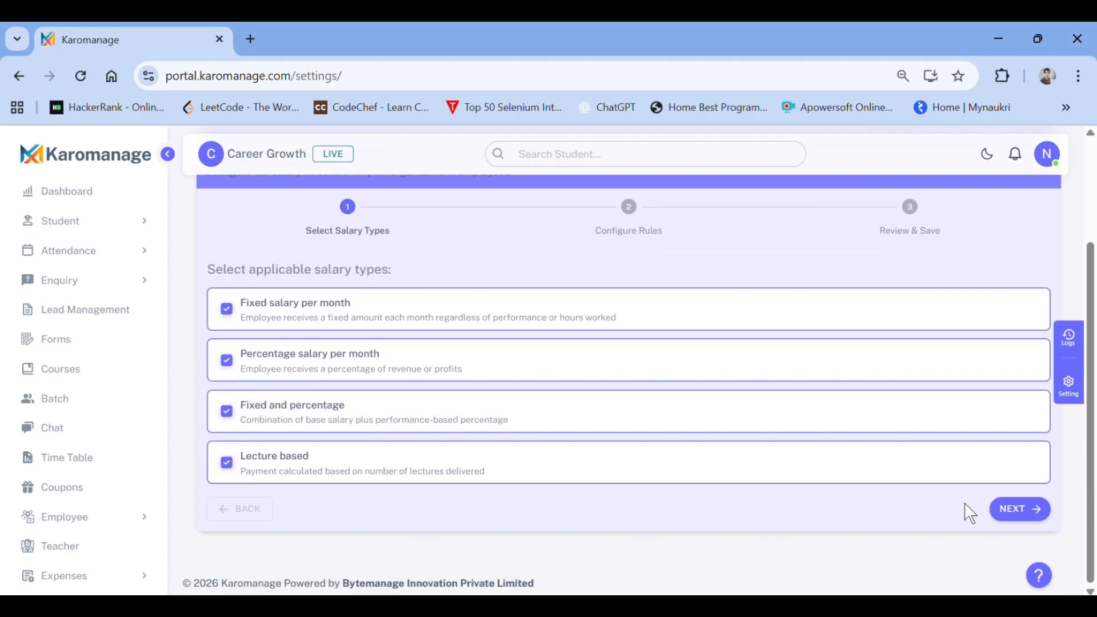
{"action": "left_click", "coordinate": [1011, 516]}
{"action": "scroll", "coordinate": [594, 473], "scroll_direction": "down", "scroll_amount": 3}
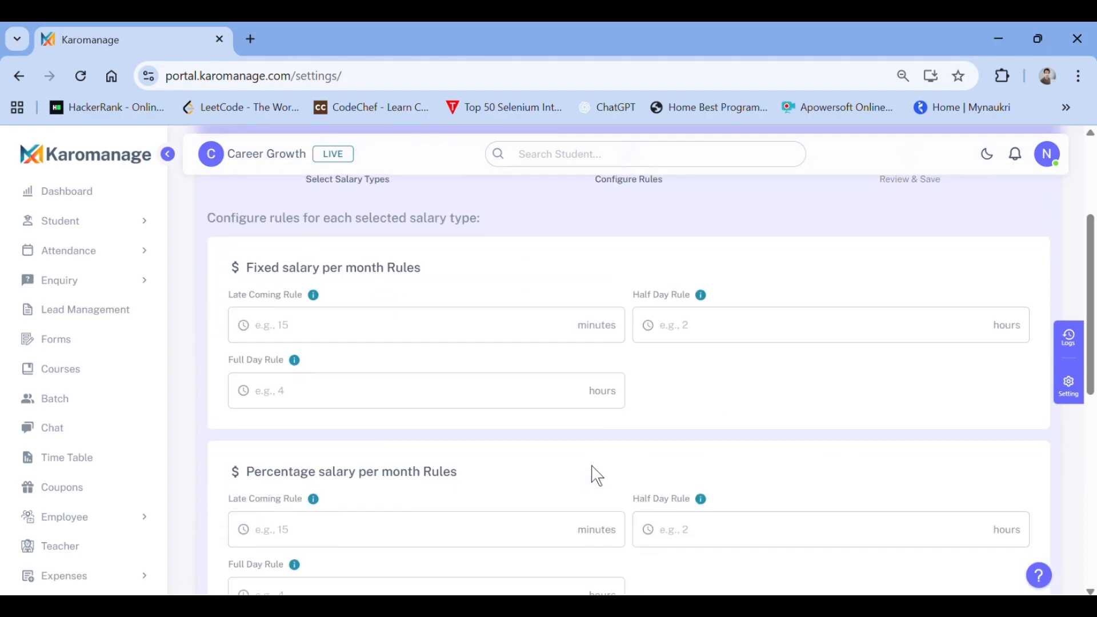
{"action": "scroll", "coordinate": [597, 475], "scroll_direction": "up", "scroll_amount": 5}
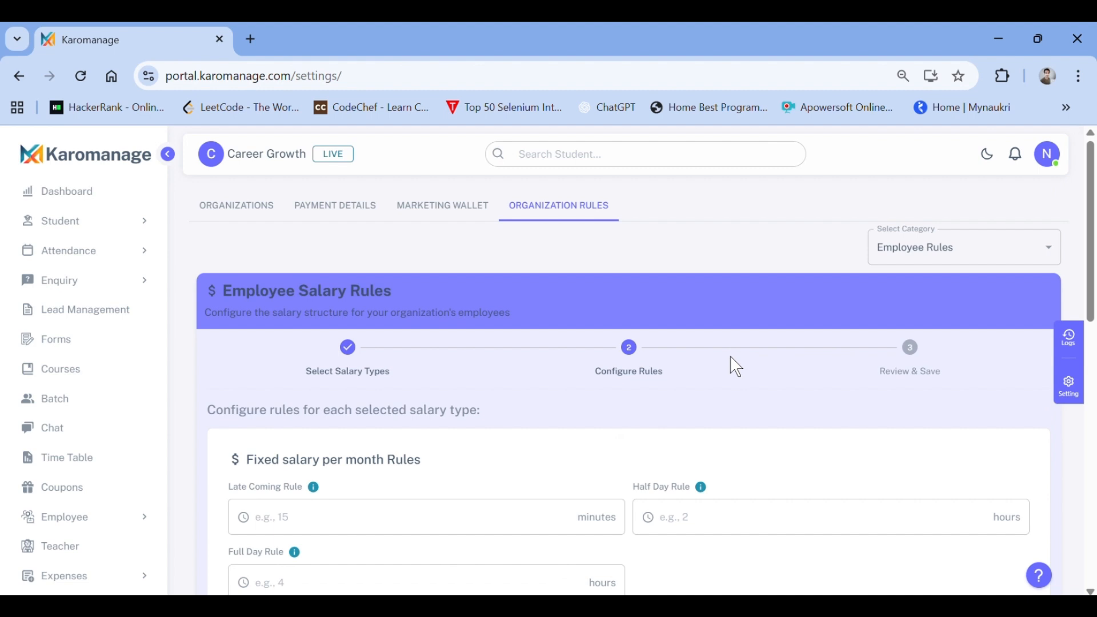
Step: Show the Global Rules category and examine the weekly off rules and the government holidays
{"action": "left_click", "coordinate": [942, 250]}
{"action": "left_click", "coordinate": [941, 370]}
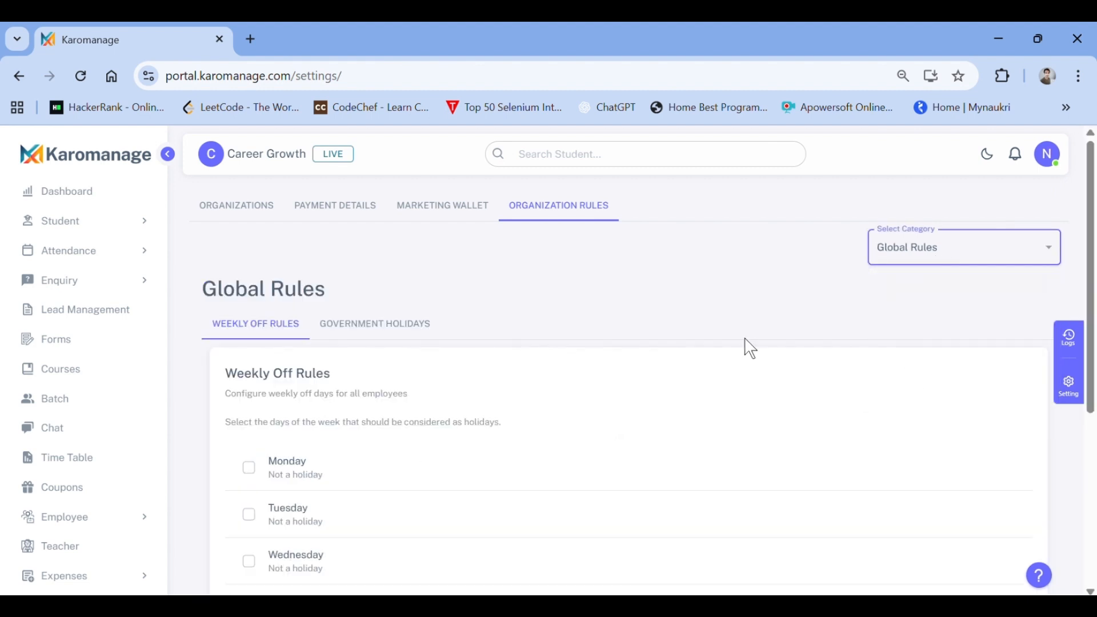
{"action": "scroll", "coordinate": [571, 379], "scroll_direction": "down", "scroll_amount": 5}
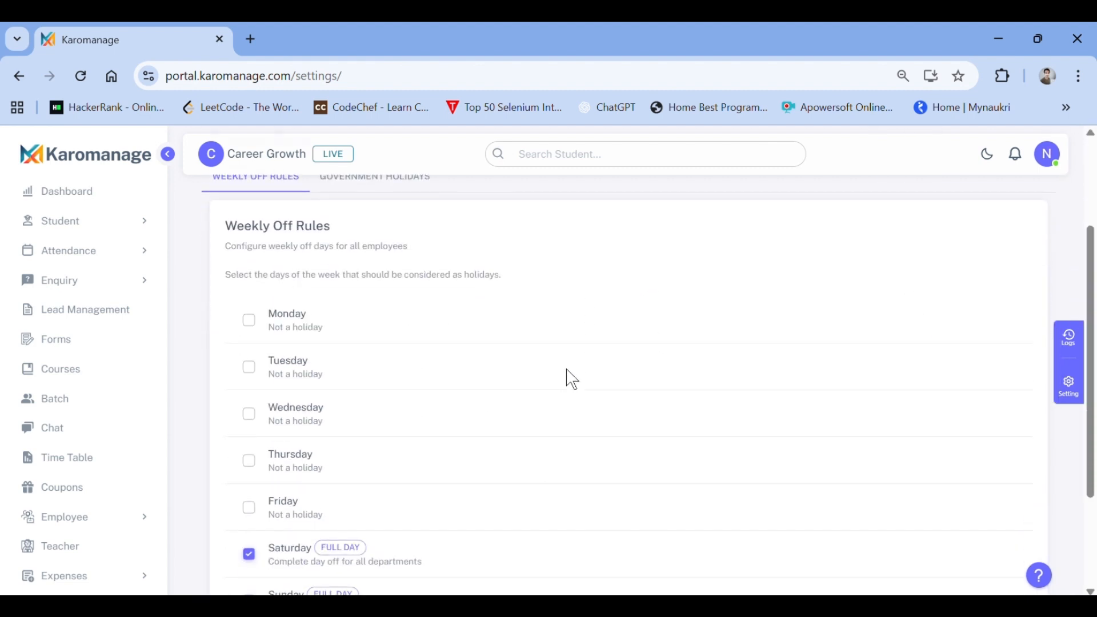
{"action": "scroll", "coordinate": [401, 427], "scroll_direction": "up", "scroll_amount": 1}
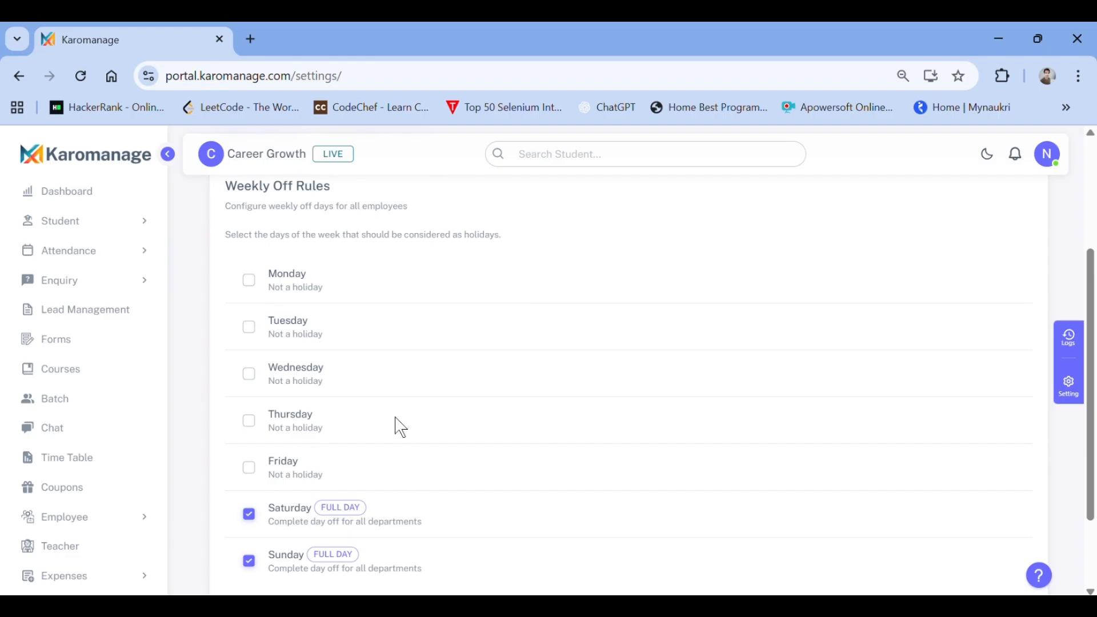
{"action": "scroll", "coordinate": [385, 335], "scroll_direction": "up", "scroll_amount": 2}
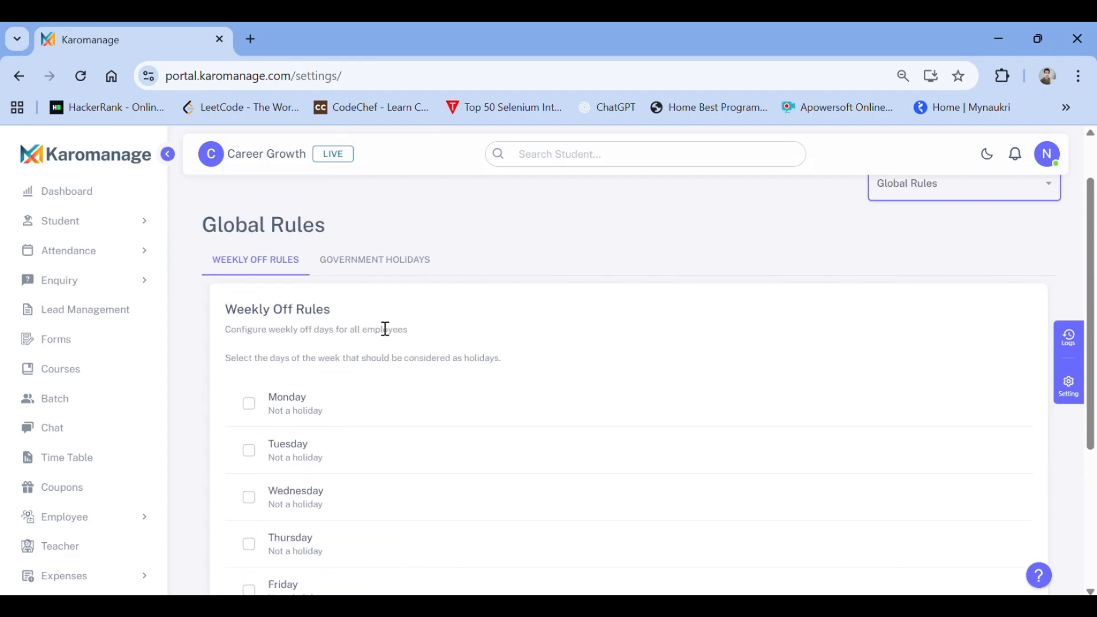
{"action": "left_click", "coordinate": [390, 264]}
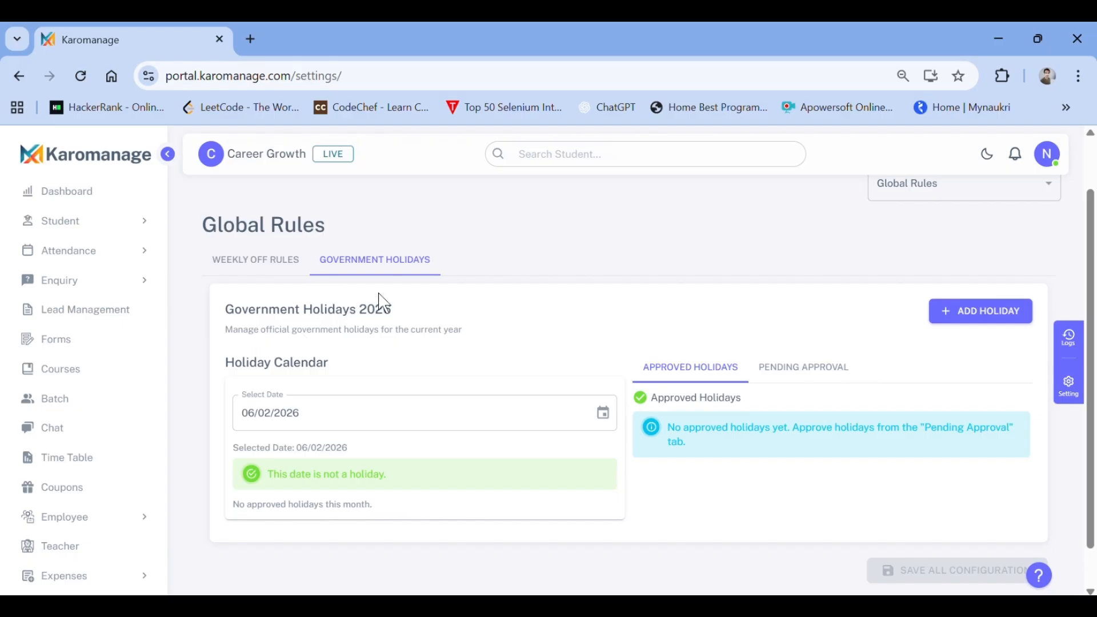
{"action": "left_click", "coordinate": [251, 267]}
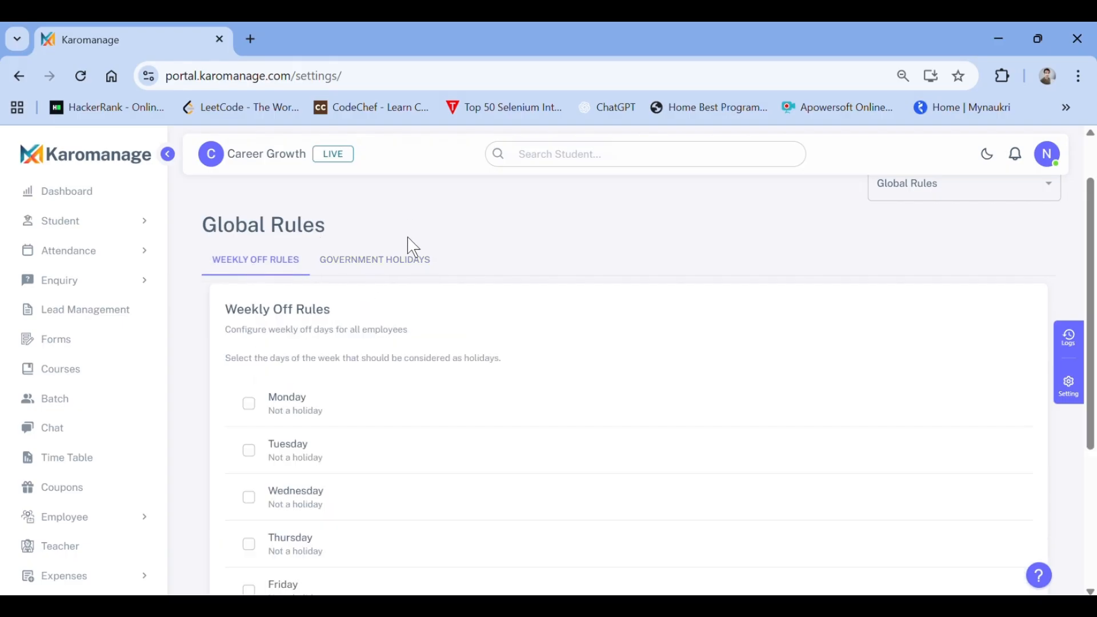
{"action": "left_click", "coordinate": [368, 263]}
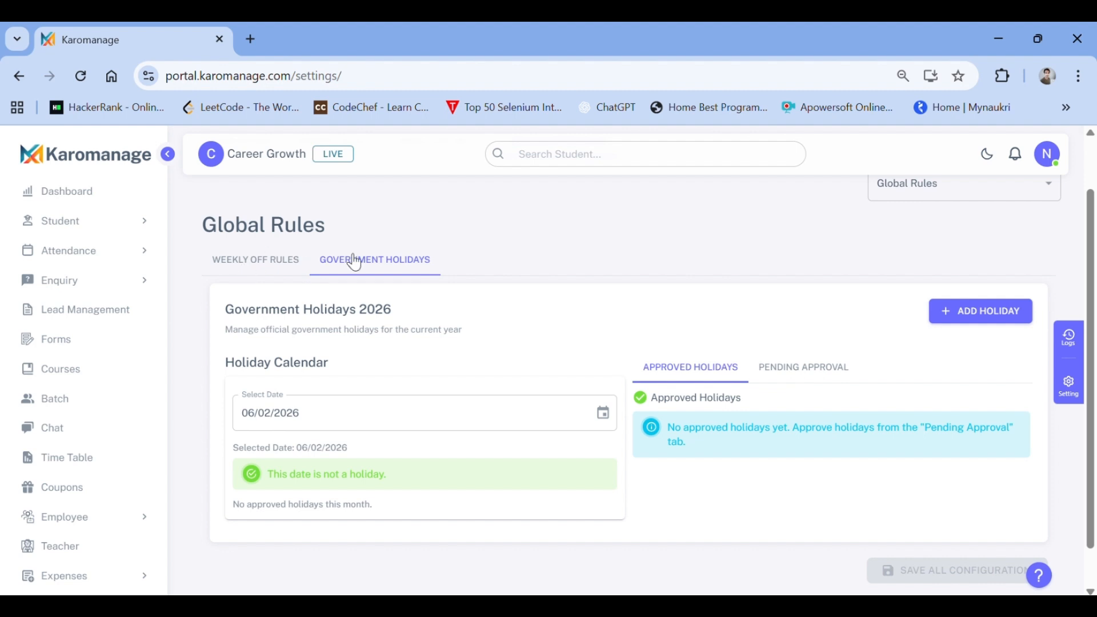
Step: View the attendance device registration in the settings and open the notification settings
{"action": "scroll", "coordinate": [73, 571], "scroll_direction": "down", "scroll_amount": 5}
{"action": "left_click", "coordinate": [75, 566]}
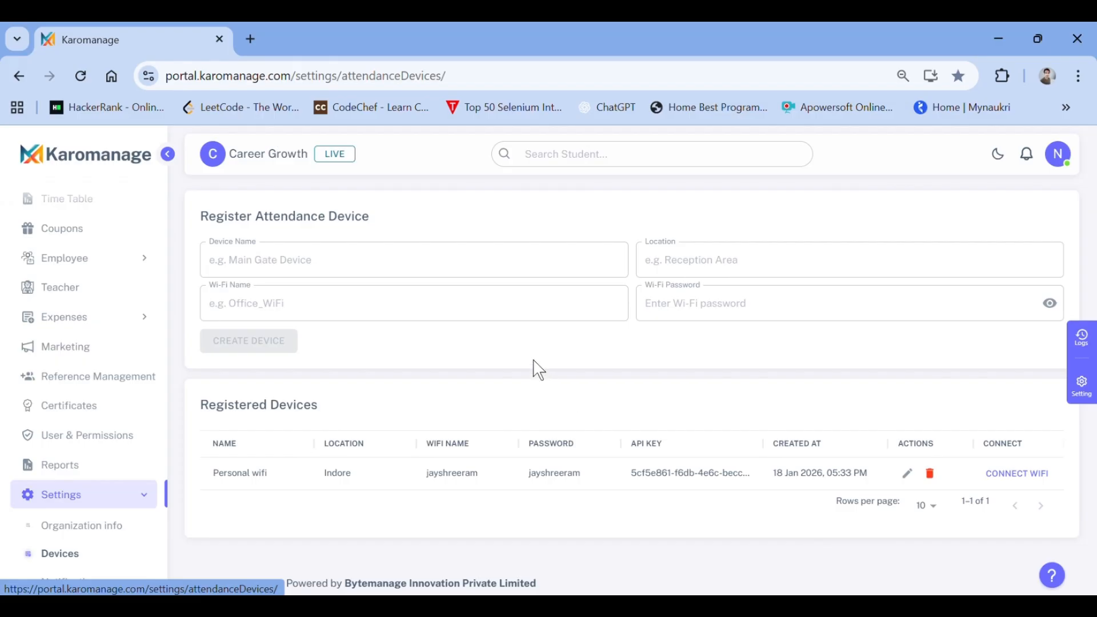
{"action": "left_click", "coordinate": [56, 580]}
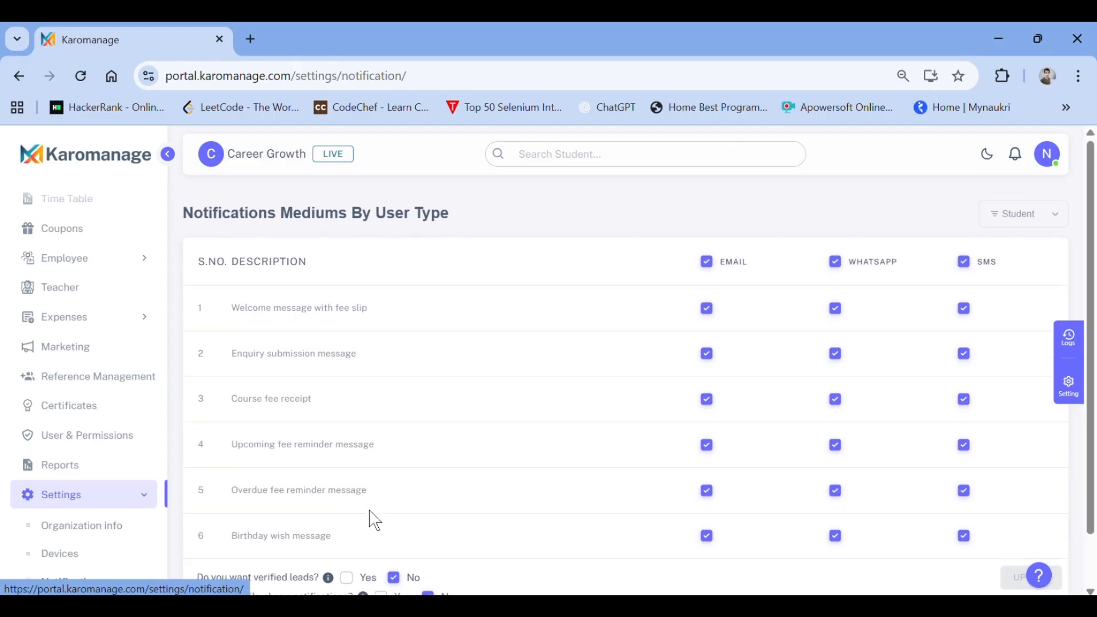
Step: View the notification mediums for the Teacher and Employee user types
{"action": "left_click", "coordinate": [1039, 221]}
{"action": "left_click", "coordinate": [1005, 288]}
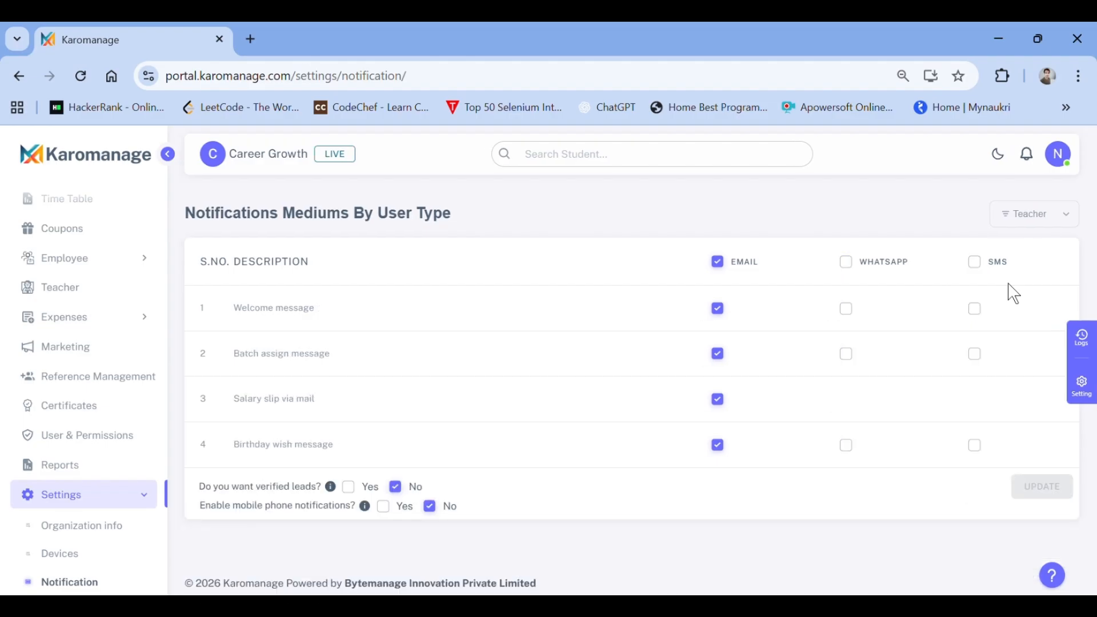
{"action": "left_click", "coordinate": [1027, 216]}
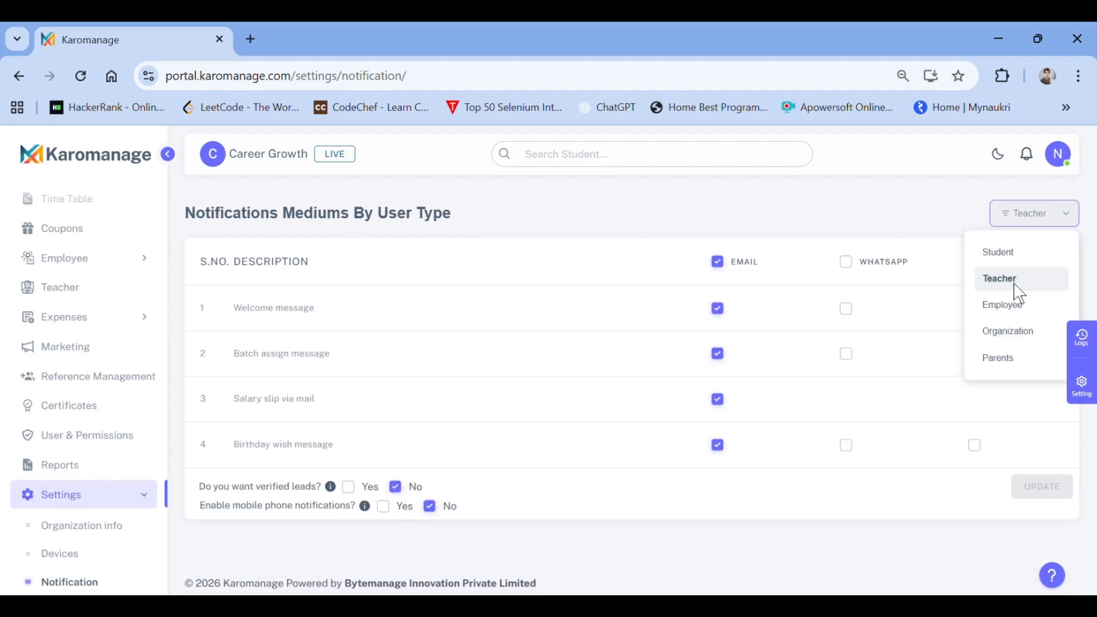
{"action": "left_click", "coordinate": [999, 307]}
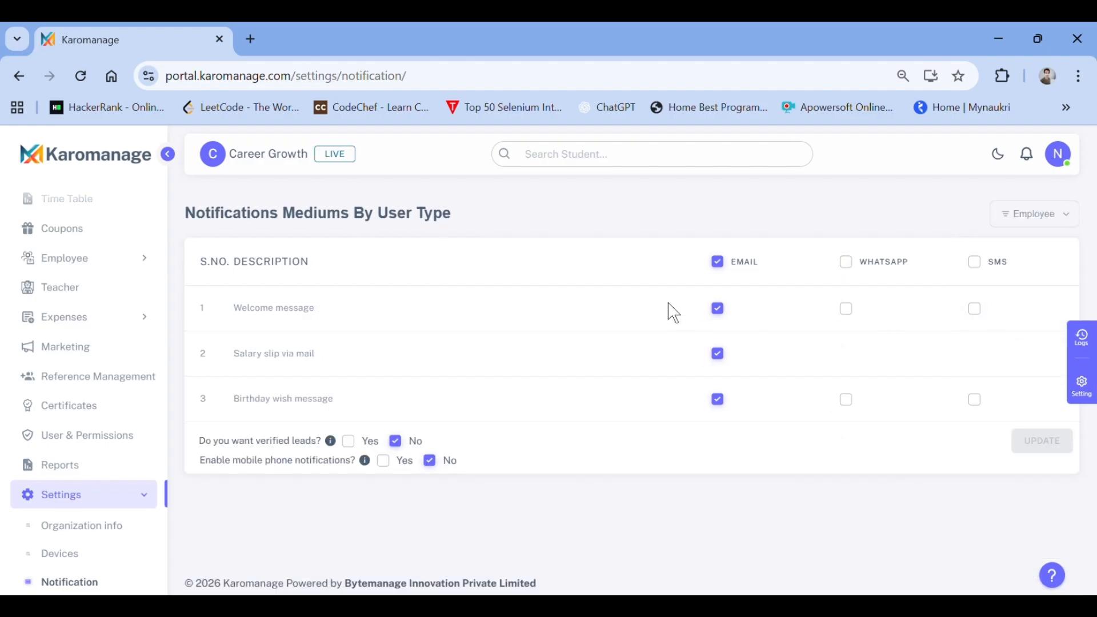
Step: Show the notification mediums for the Organization user type and look through its message list
{"action": "left_click", "coordinate": [1040, 223]}
{"action": "left_click", "coordinate": [1011, 339]}
{"action": "scroll", "coordinate": [731, 371], "scroll_direction": "down", "scroll_amount": 2}
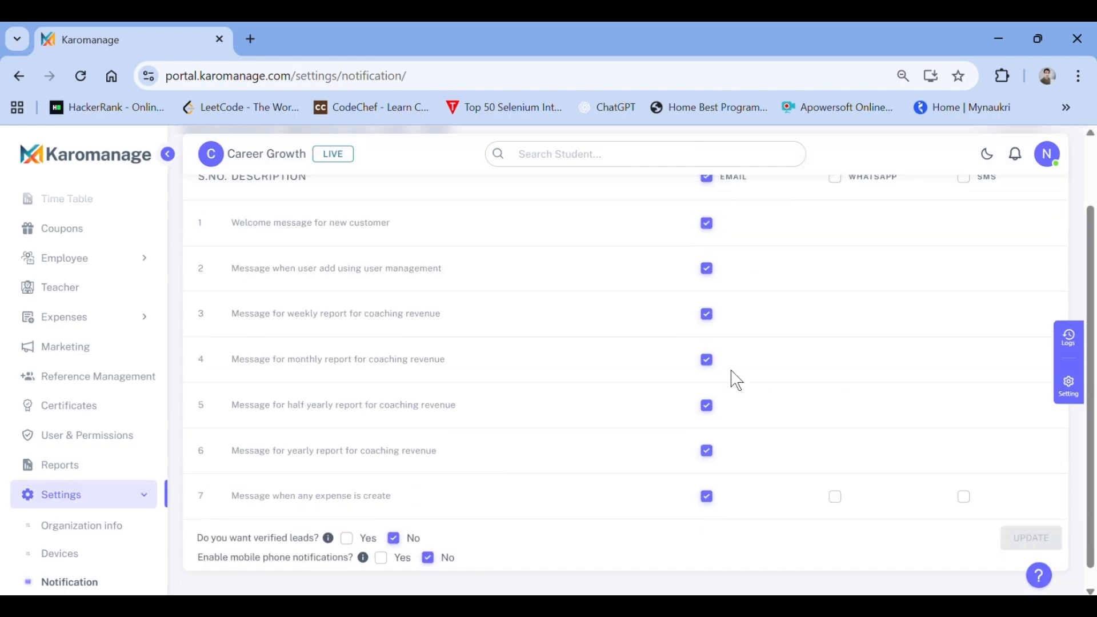
{"action": "scroll", "coordinate": [731, 370], "scroll_direction": "up", "scroll_amount": 2}
{"action": "scroll", "coordinate": [732, 370], "scroll_direction": "down", "scroll_amount": 2}
{"action": "scroll", "coordinate": [732, 371], "scroll_direction": "up", "scroll_amount": 2}
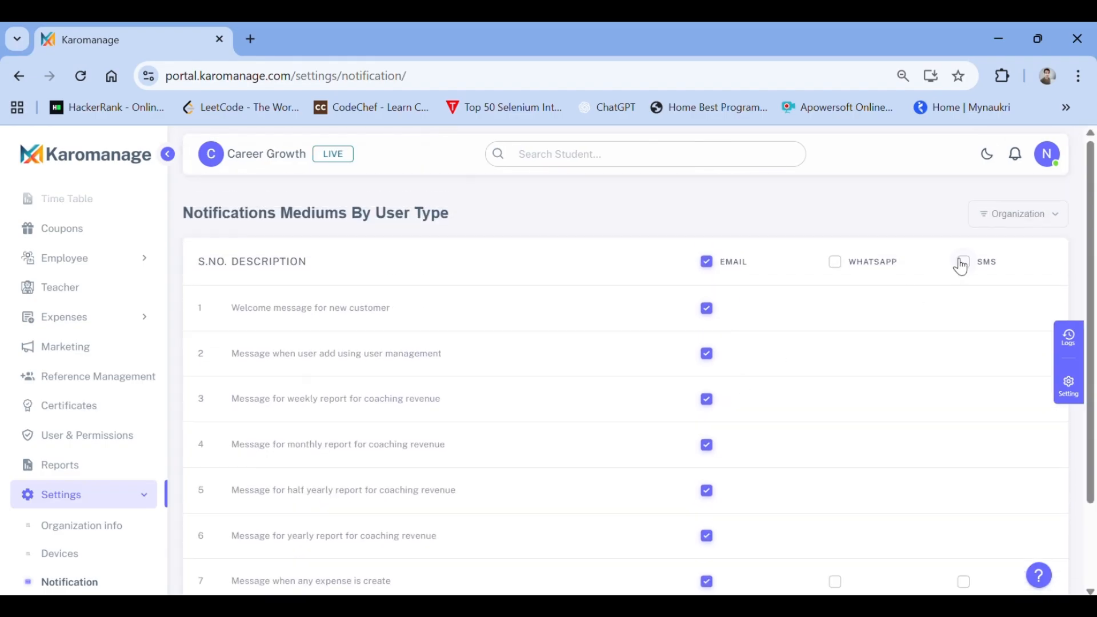
Step: Switch the notification mediums to the Parents user type and review its student-related messages
{"action": "left_click", "coordinate": [1010, 226]}
{"action": "left_click", "coordinate": [994, 355]}
{"action": "scroll", "coordinate": [577, 395], "scroll_direction": "down", "scroll_amount": 1}
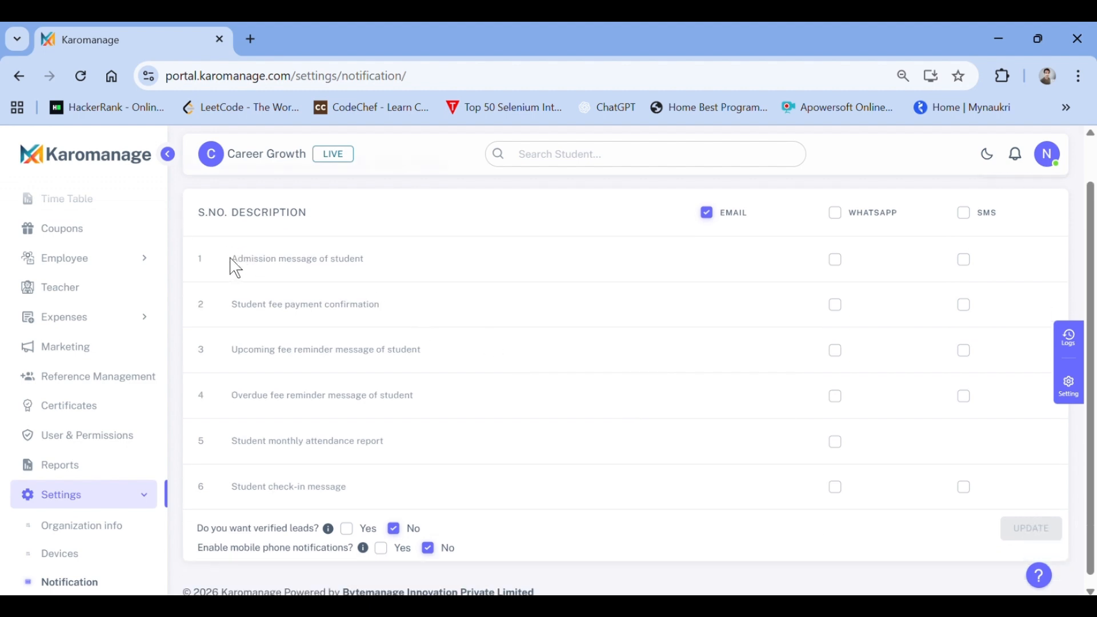
{"action": "scroll", "coordinate": [457, 336], "scroll_direction": "up", "scroll_amount": 1}
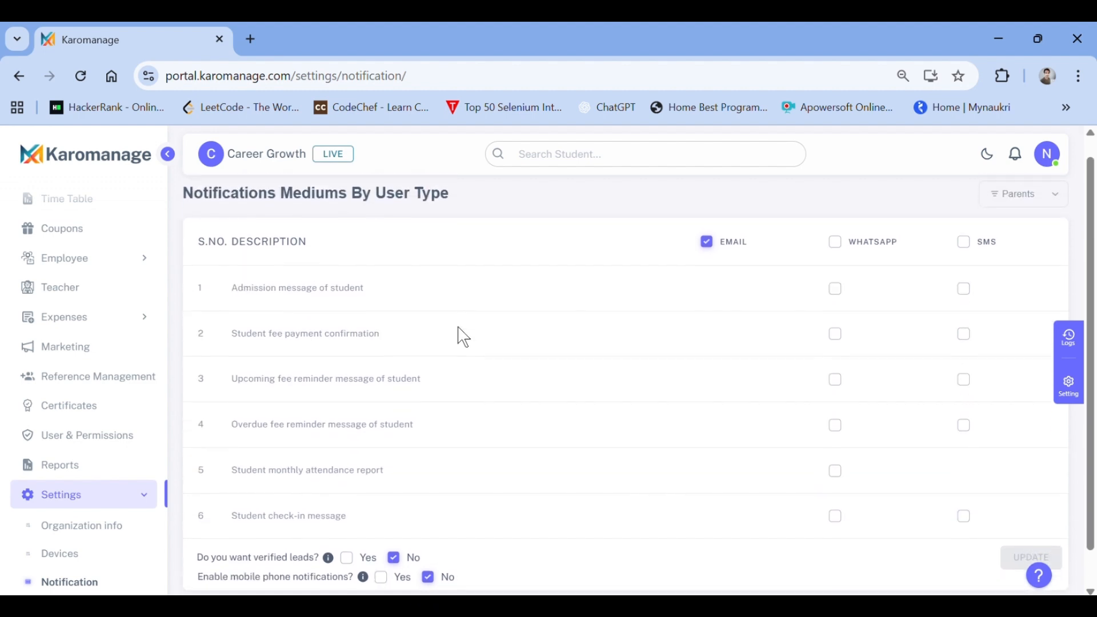
{"action": "scroll", "coordinate": [399, 319], "scroll_direction": "down", "scroll_amount": 1}
{"action": "scroll", "coordinate": [529, 362], "scroll_direction": "up", "scroll_amount": 1}
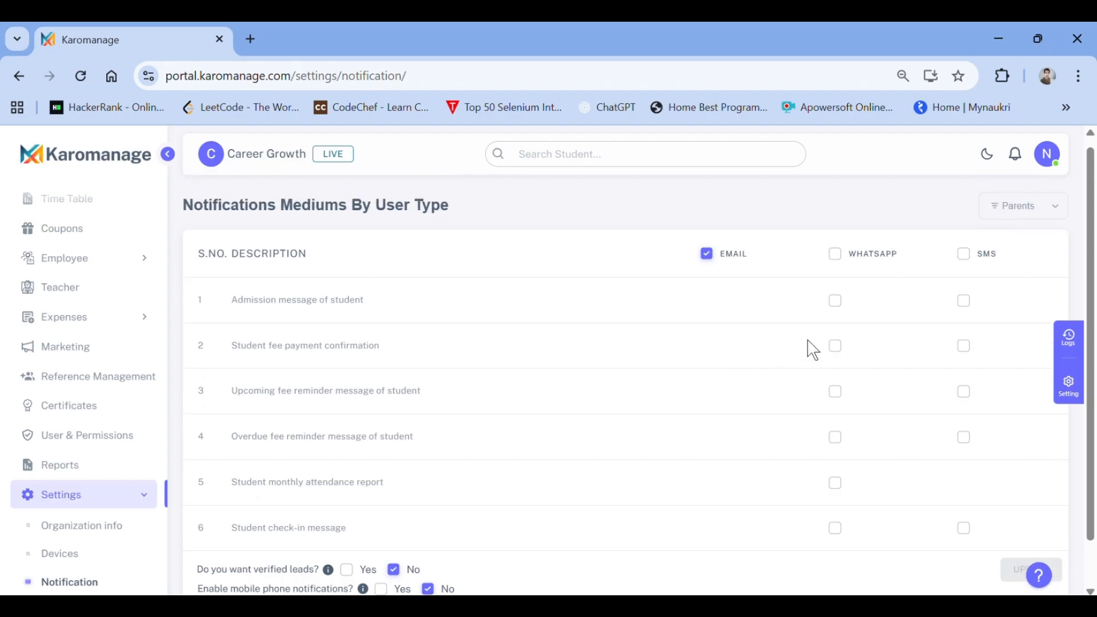
Step: Enable WhatsApp and SMS for the parents' admission, fee payment confirmation, upcoming fee reminder and overdue fee reminder messages
{"action": "left_click", "coordinate": [836, 301]}
{"action": "left_click", "coordinate": [835, 346]}
{"action": "left_click", "coordinate": [835, 392]}
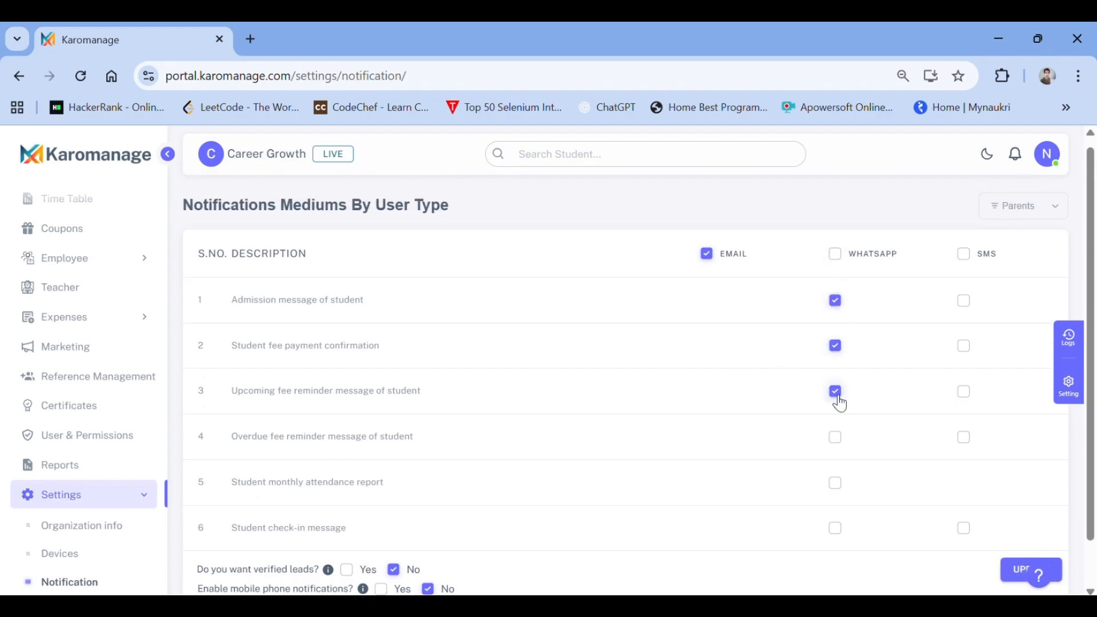
{"action": "left_click", "coordinate": [835, 438]}
{"action": "left_click", "coordinate": [964, 300]}
{"action": "left_click", "coordinate": [964, 345]}
{"action": "left_click", "coordinate": [964, 391]}
{"action": "left_click", "coordinate": [964, 437]}
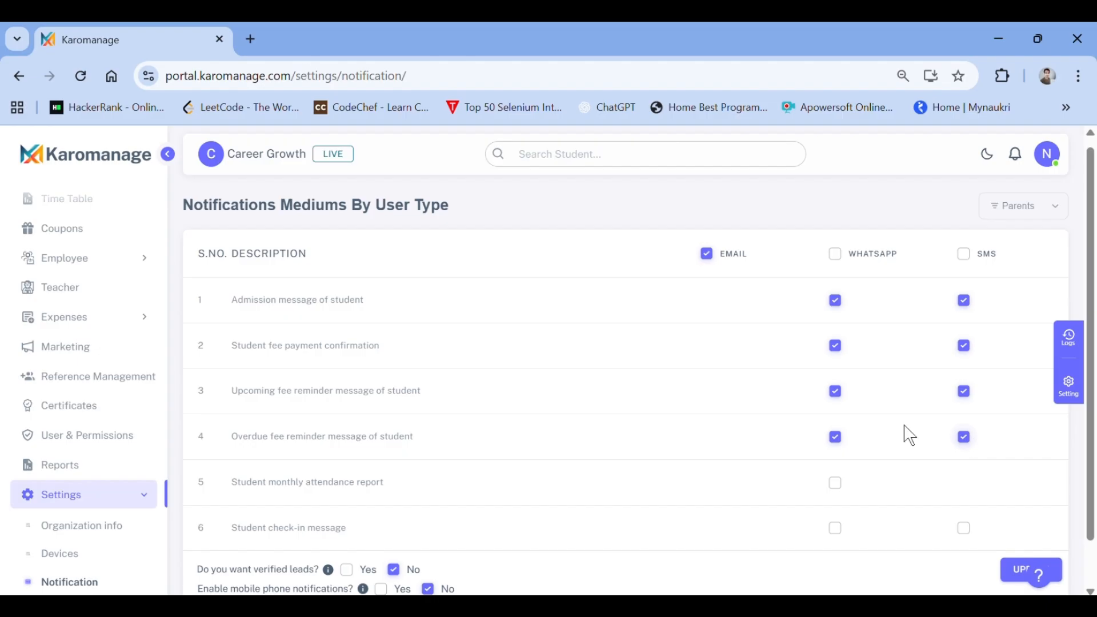
Step: Set the verified leads option to Yes in the parents' notification settings
{"action": "scroll", "coordinate": [602, 446], "scroll_direction": "down", "scroll_amount": 2}
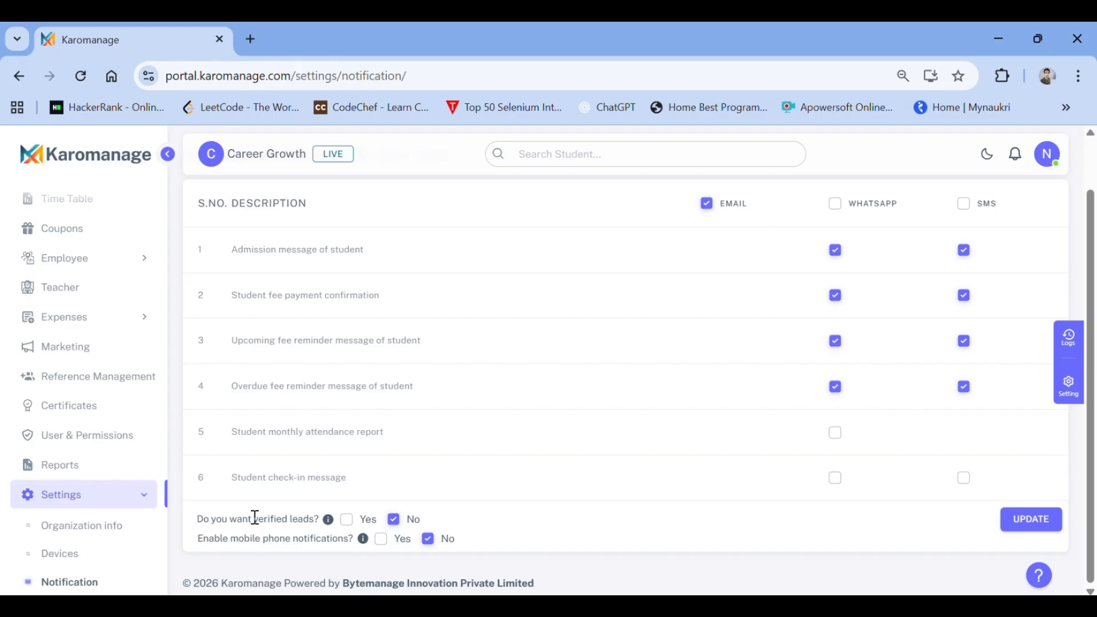
{"action": "left_click", "coordinate": [345, 519]}
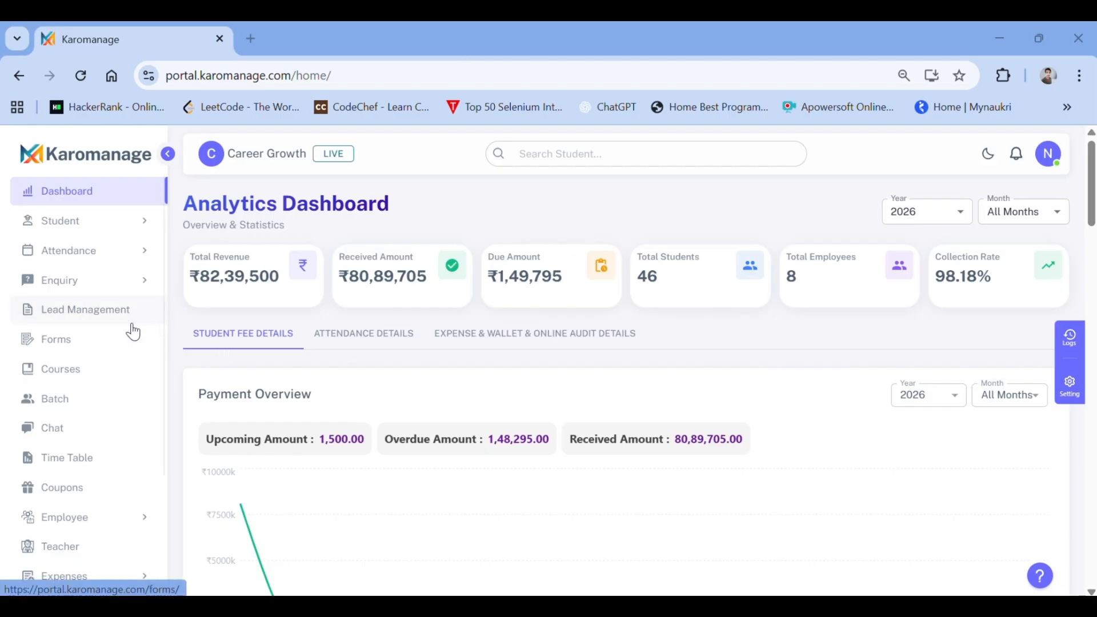
Step: Go to the certificate list and view the form for designing a new certificate, leaving it empty
{"action": "scroll", "coordinate": [128, 377], "scroll_direction": "down", "scroll_amount": 3}
{"action": "left_click", "coordinate": [81, 503]}
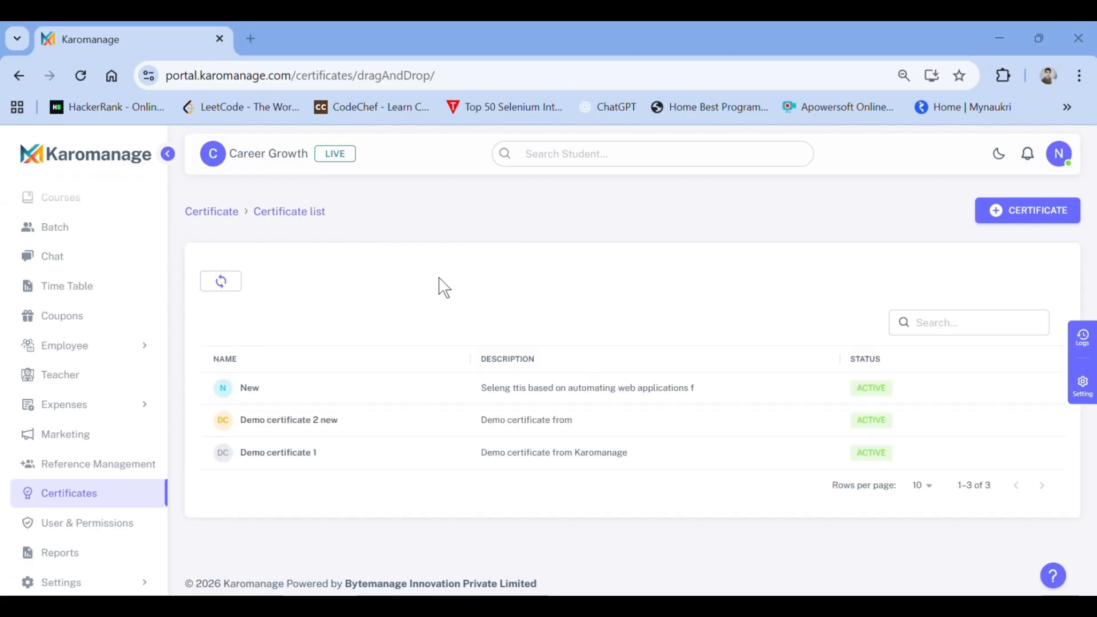
{"action": "left_click", "coordinate": [1024, 220]}
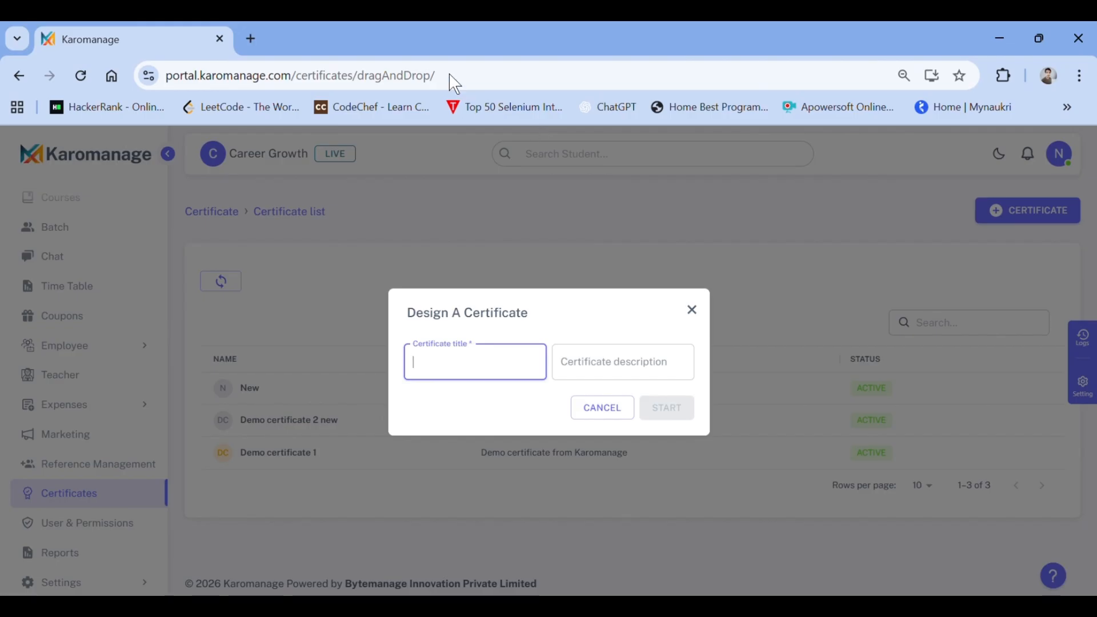
{"action": "left_click", "coordinate": [461, 50]}
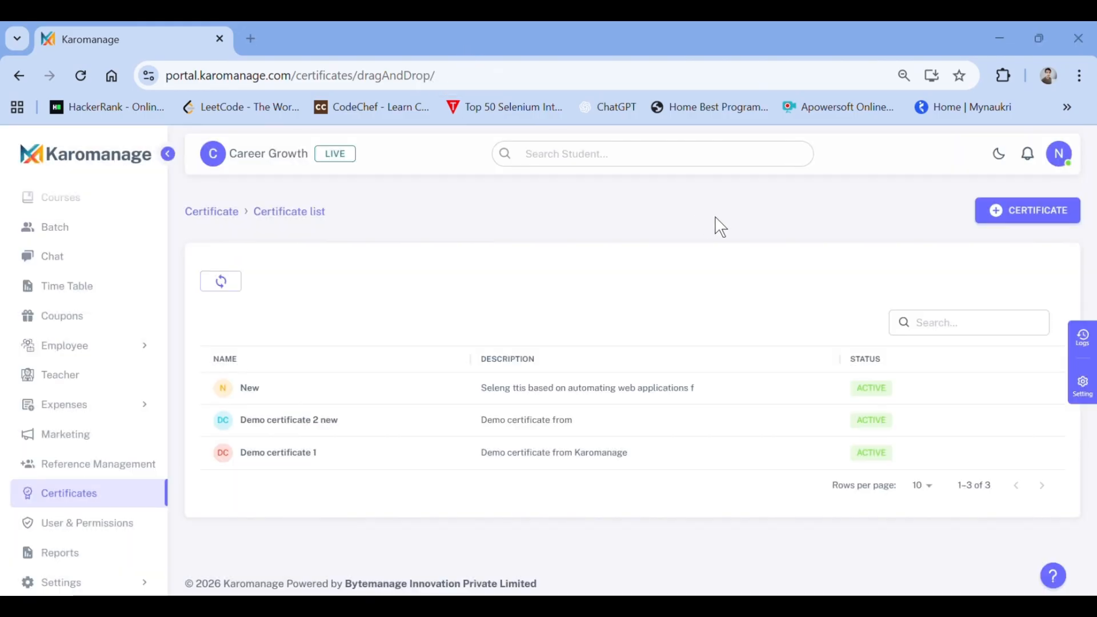
Step: View the details and preview of the certificate "Demo certificate 2 new", and return to the certificate list
{"action": "left_click", "coordinate": [411, 425]}
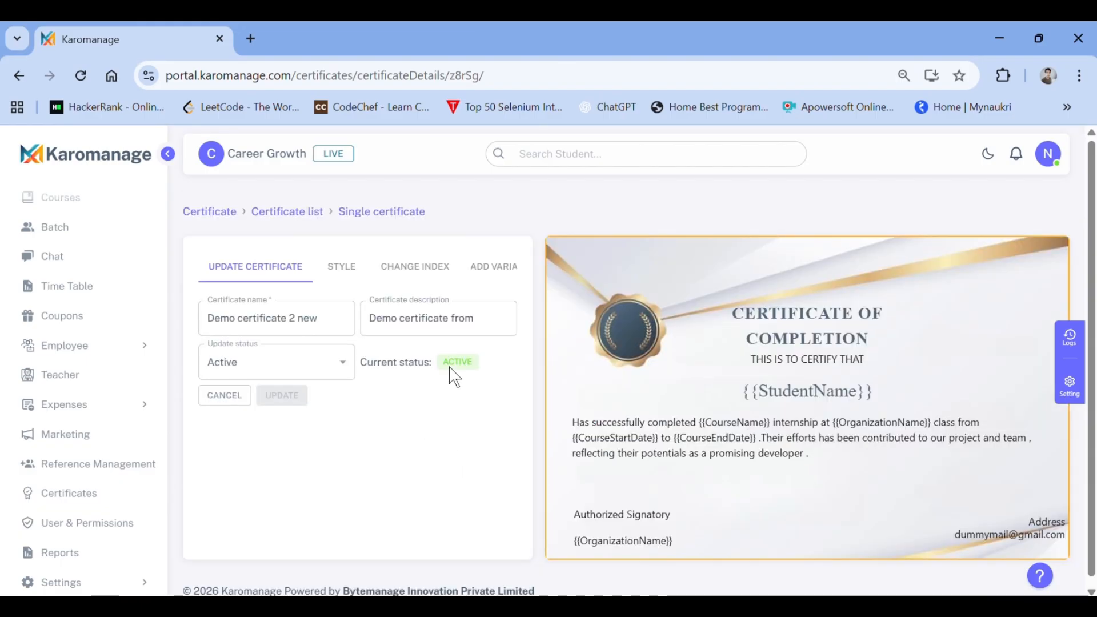
{"action": "left_click", "coordinate": [287, 212]}
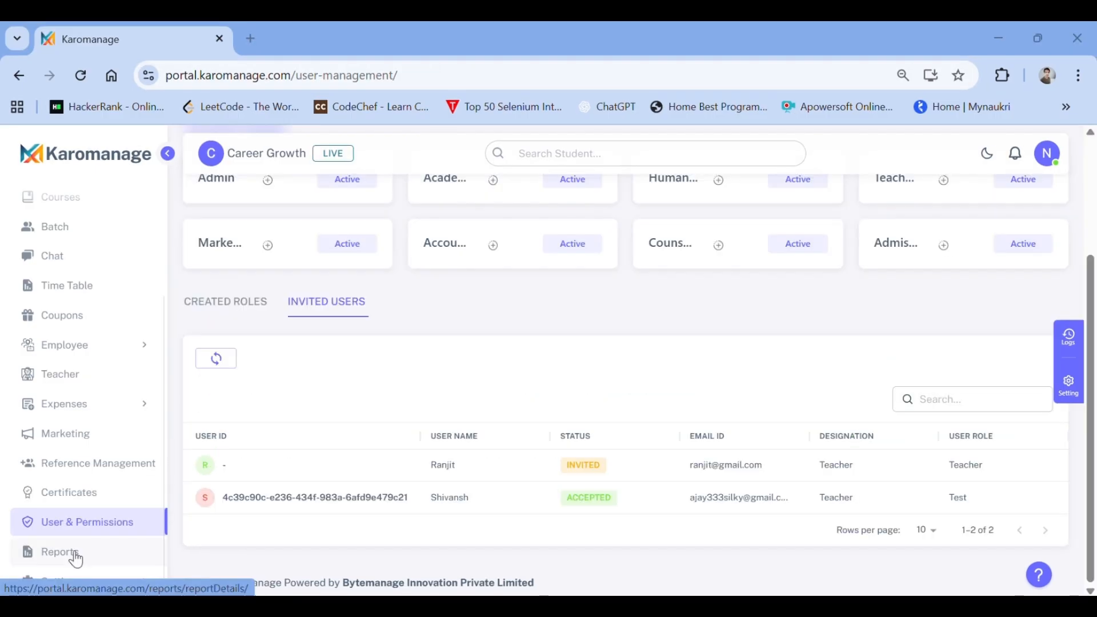
Step: Show the reports page with its yearly view
{"action": "left_click", "coordinate": [75, 553]}
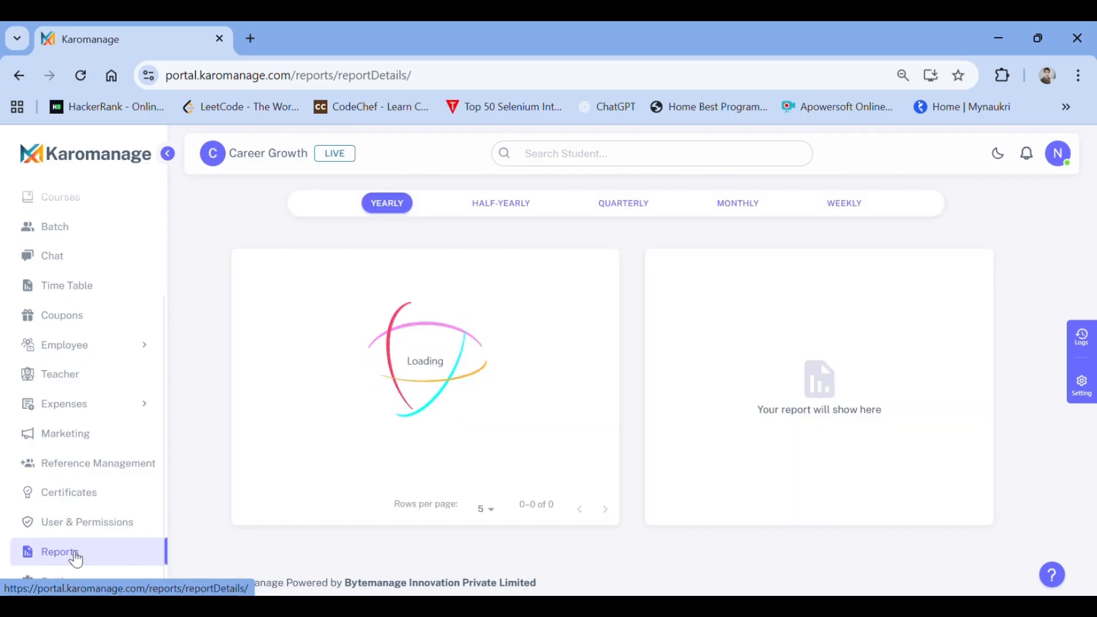